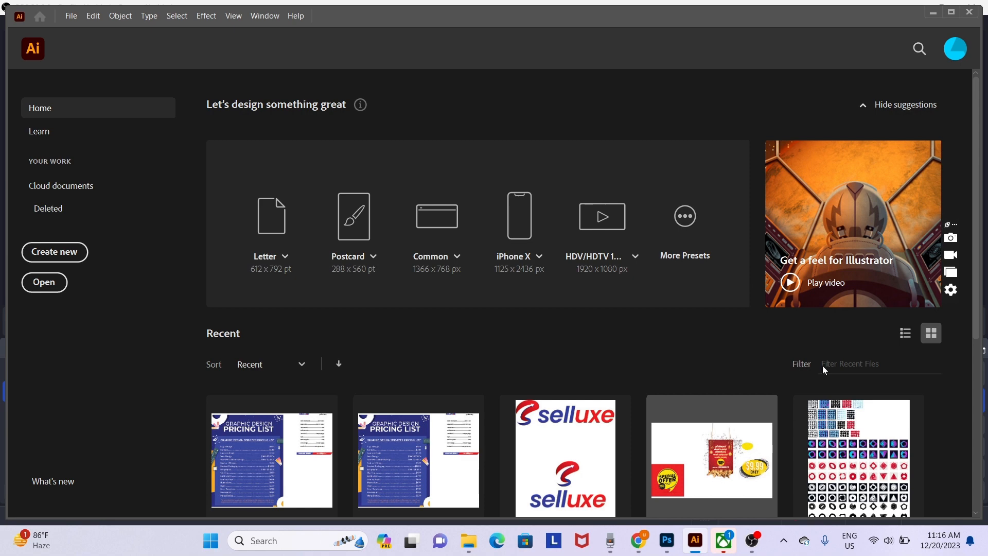
# - Maximize the Illustrator window and preview the New Document dialog without creating anything
pyautogui.click(950, 11)
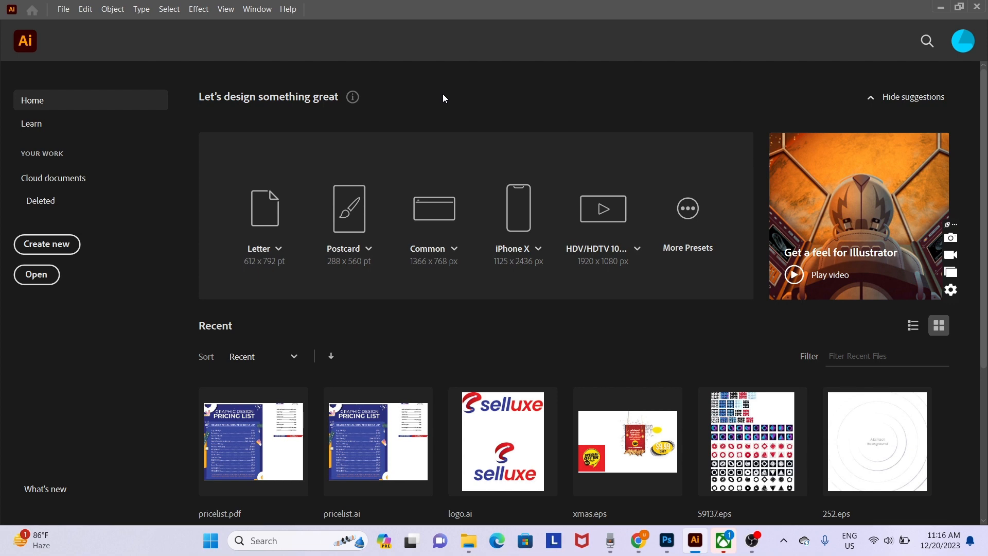
pyautogui.hotkey('ctrl', 'n')
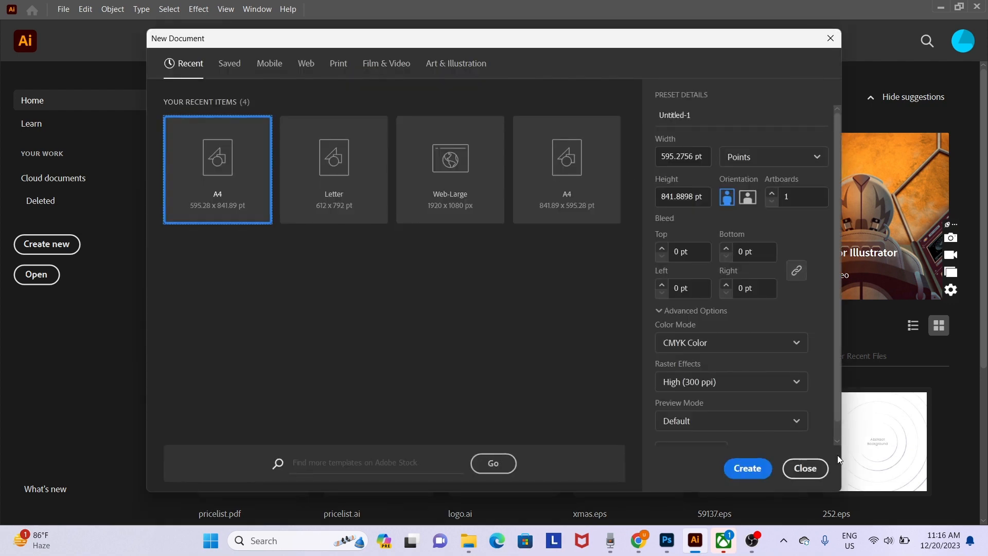
pyautogui.click(802, 468)
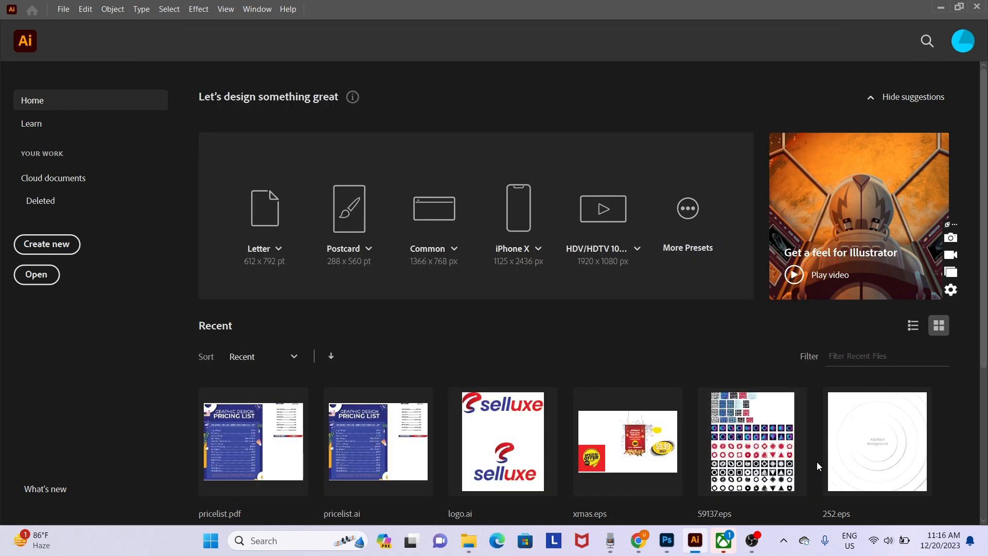
# - Reopen New Document from the File menu, close it again, and switch to the web browser
pyautogui.click(64, 12)
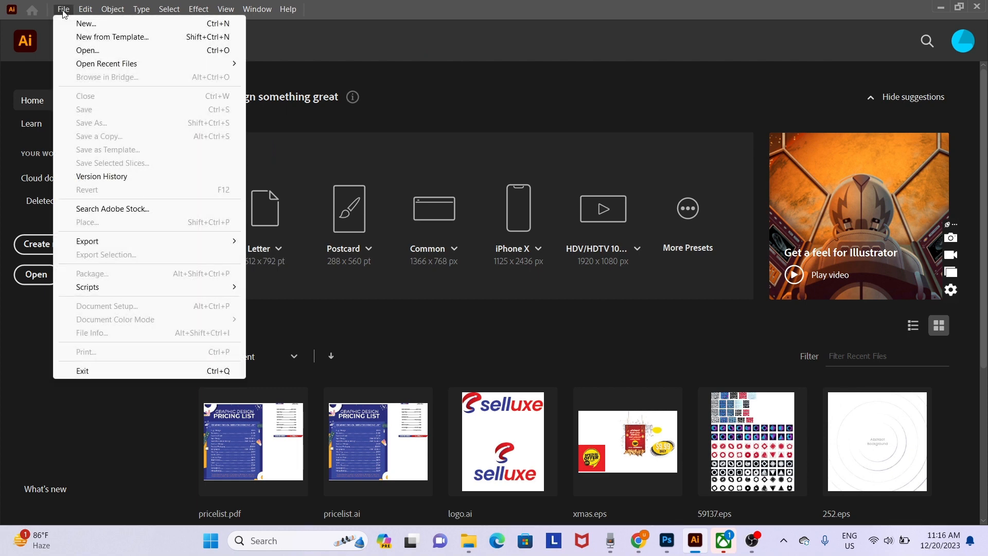
pyautogui.click(84, 24)
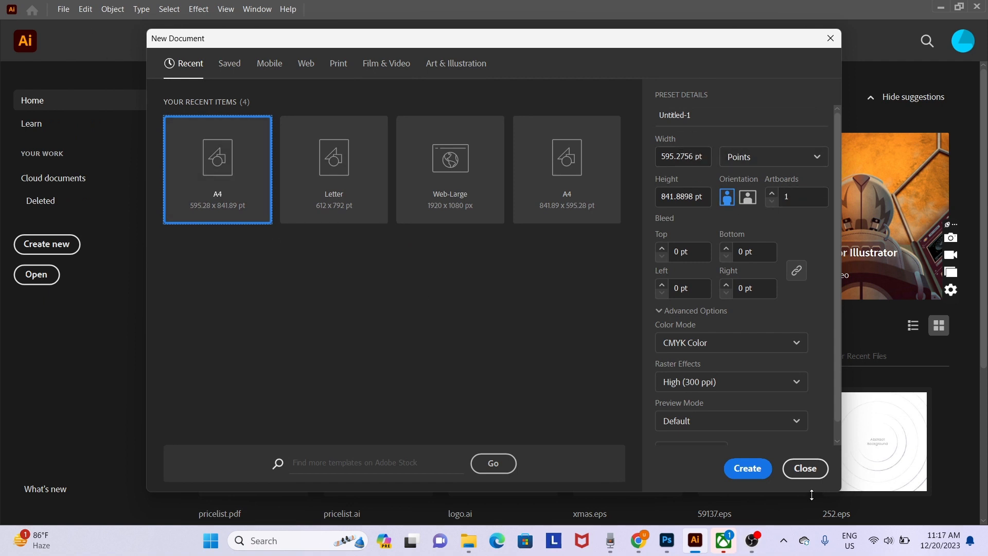
pyautogui.click(804, 468)
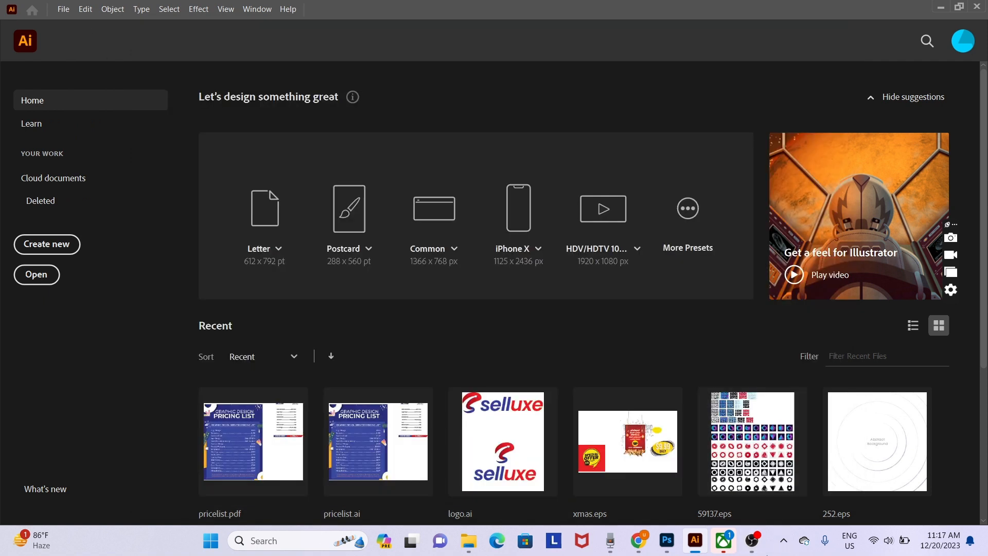
pyautogui.click(639, 540)
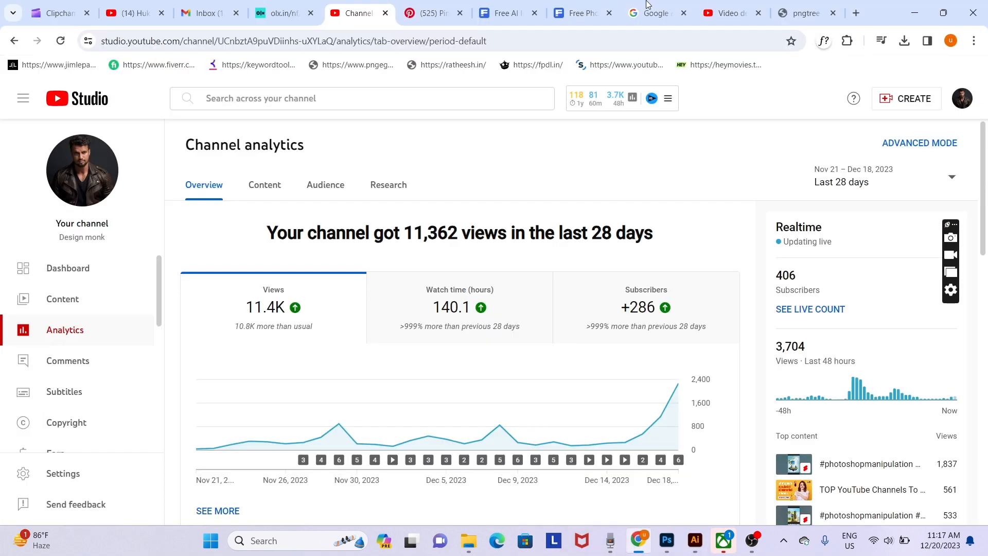
# - Google 'business card size' to confirm 3.5 × 2 in, then return to Illustrator
pyautogui.click(856, 14)
pyautogui.write('bu')
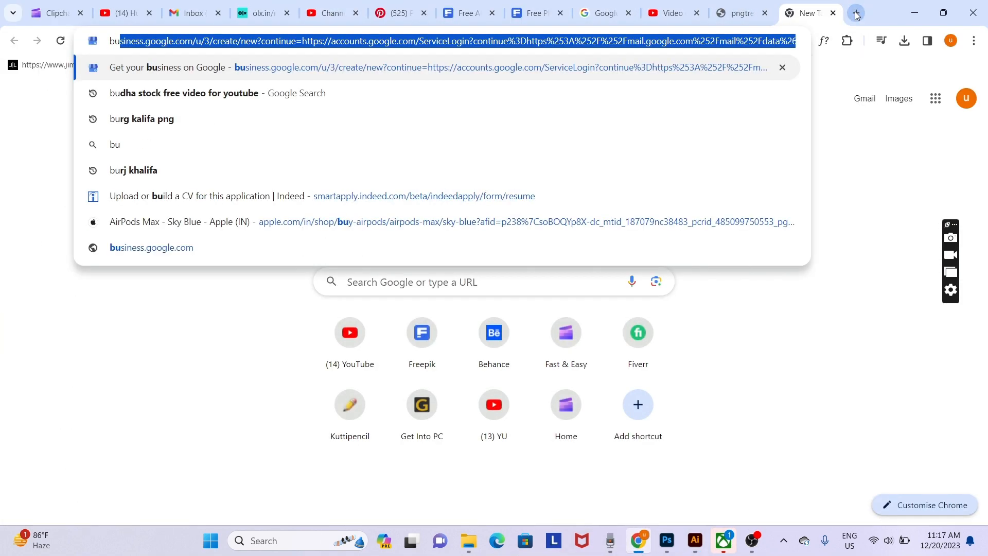
pyautogui.write('sine')
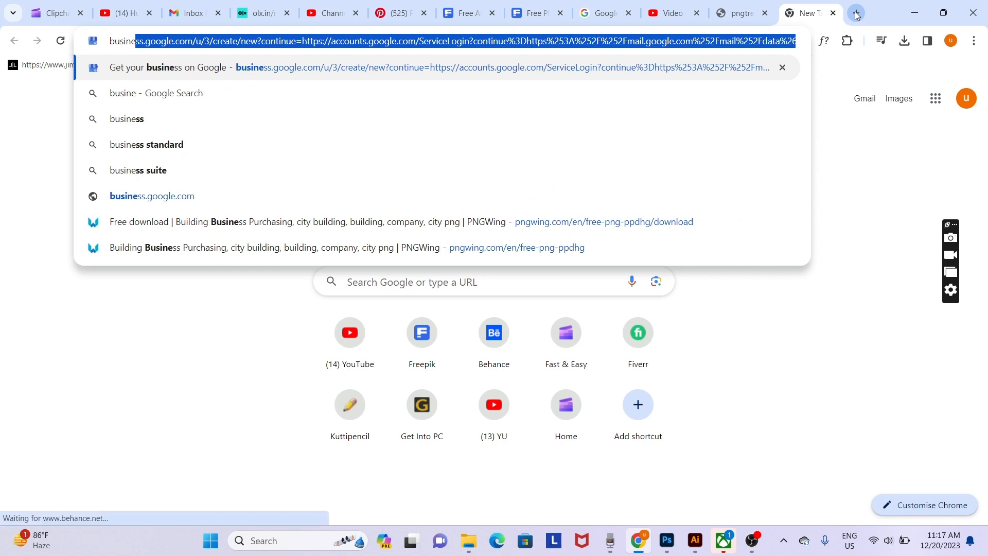
pyautogui.write('ss card')
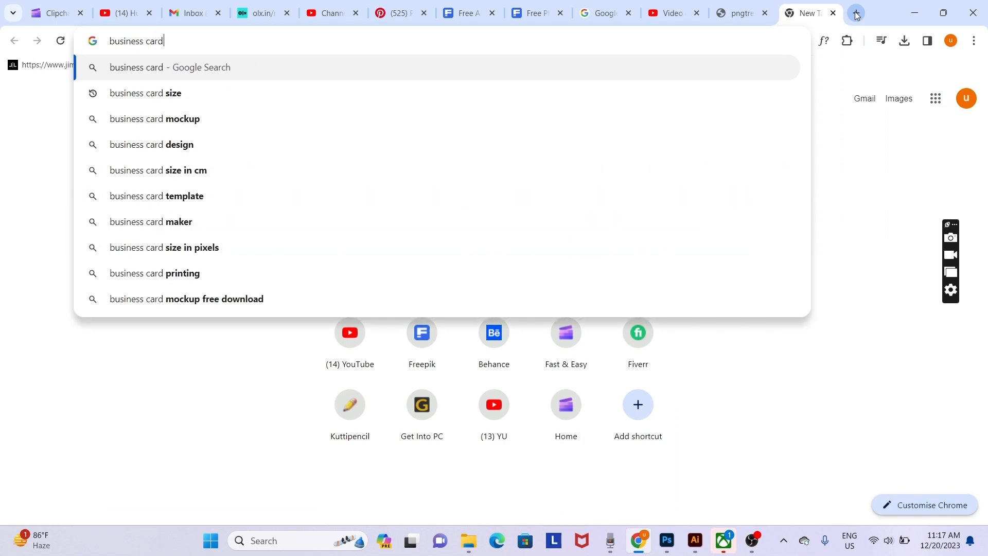
pyautogui.write(' size')
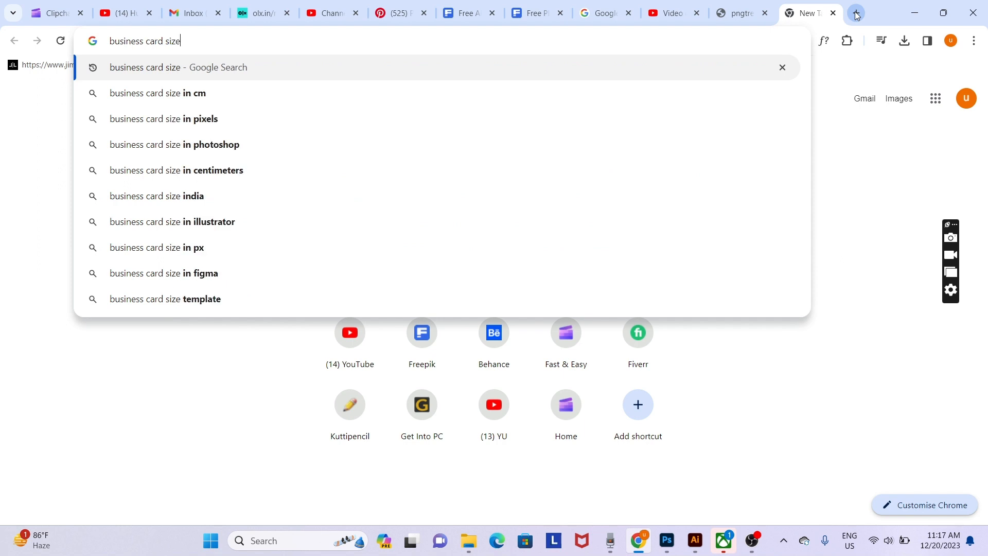
pyautogui.press('Return')
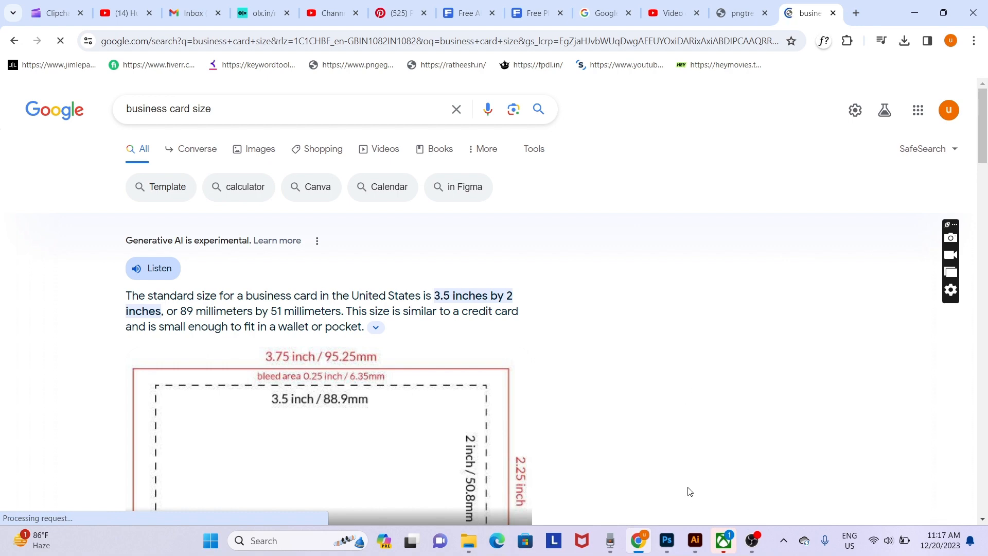
pyautogui.click(695, 539)
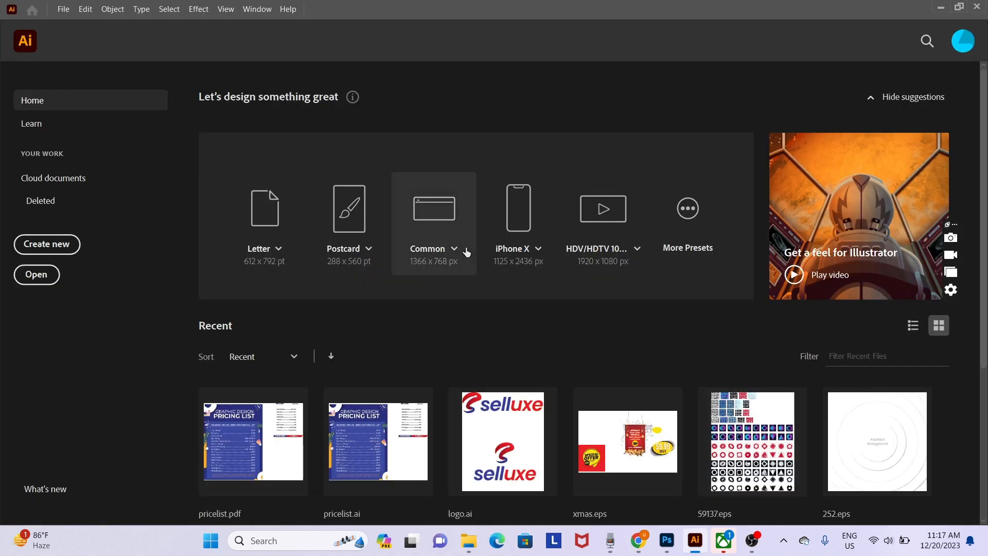
pyautogui.hotkey('ctrl', 'n')
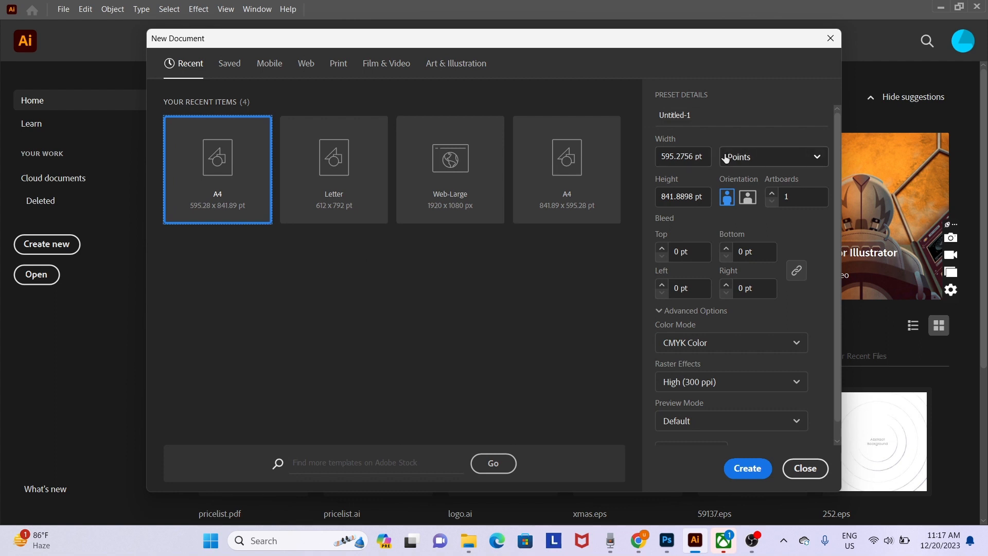
pyautogui.click(740, 157)
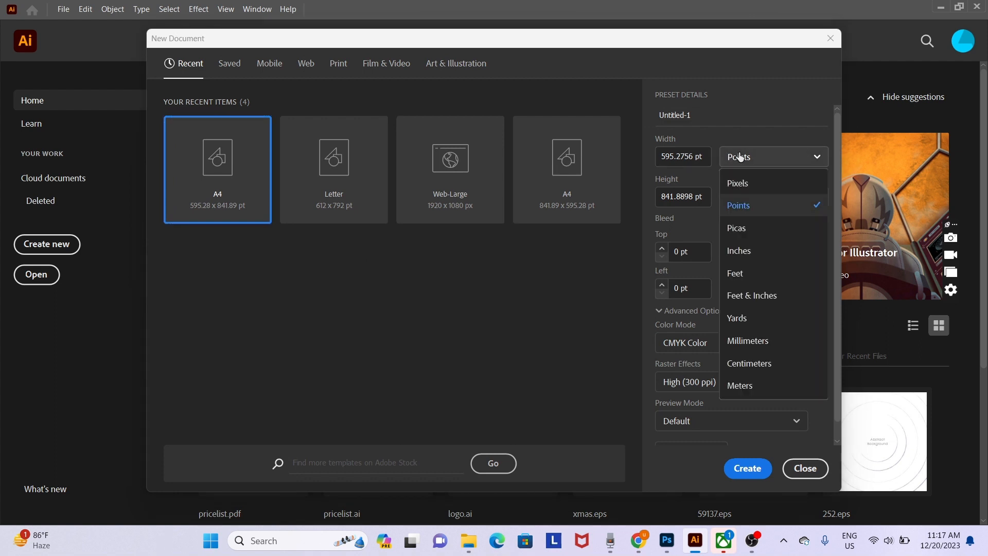
pyautogui.click(755, 259)
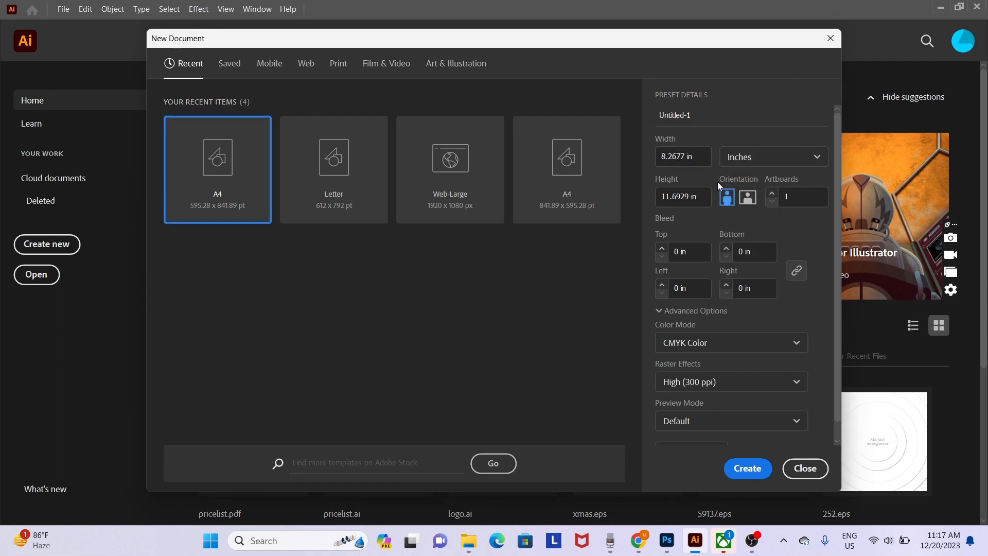
pyautogui.doubleClick(678, 157)
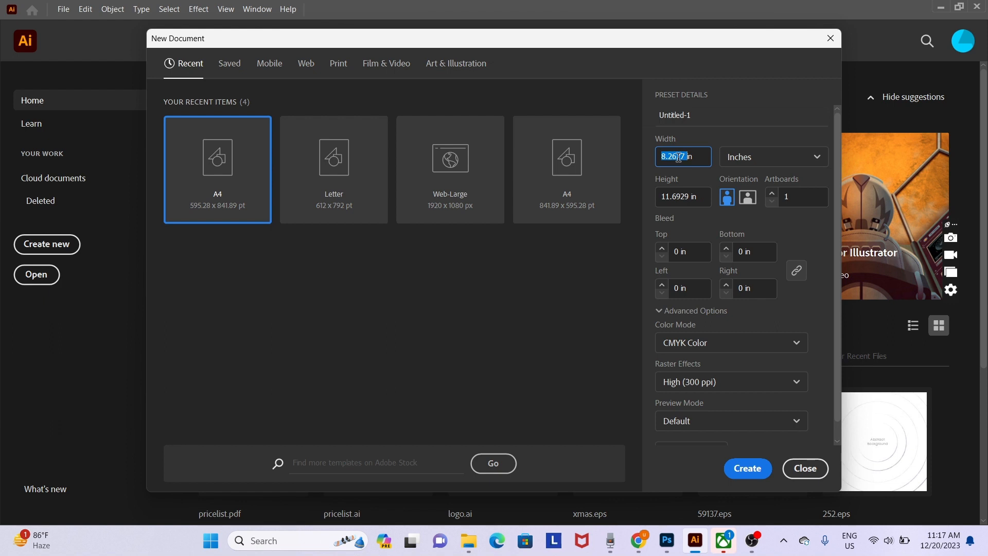
pyautogui.write('3.5')
pyautogui.doubleClick(679, 197)
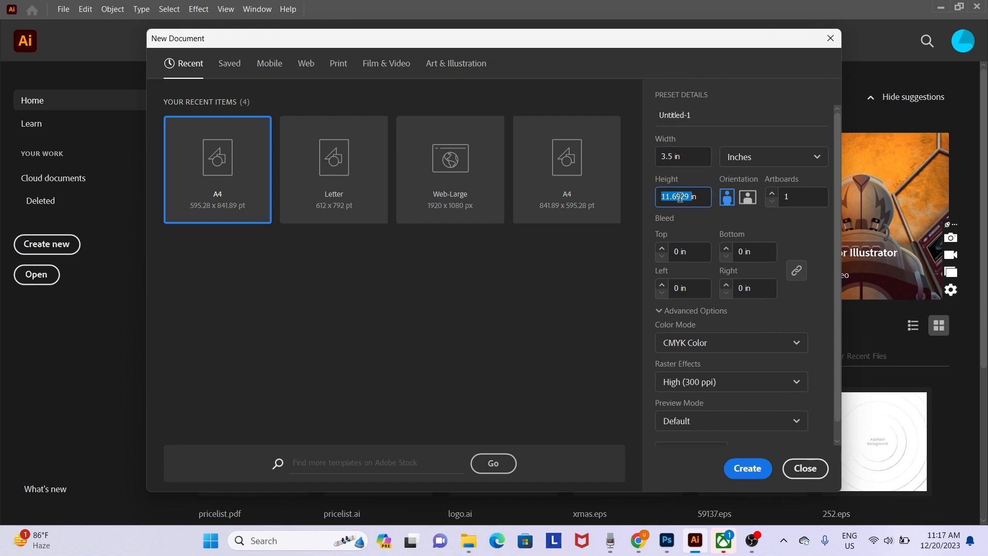
pyautogui.write('2')
pyautogui.press('Escape')
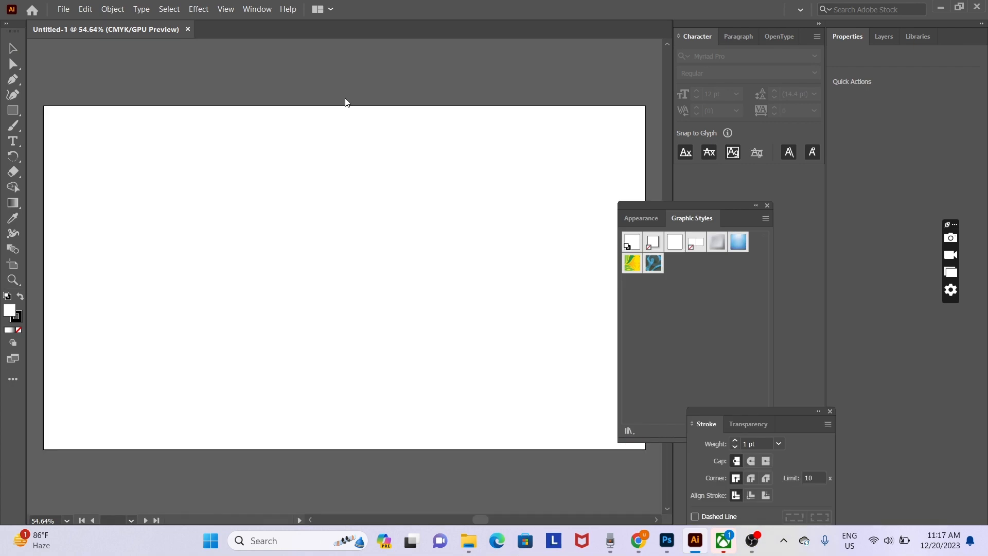
pyautogui.hotkey('ctrl', 'w')
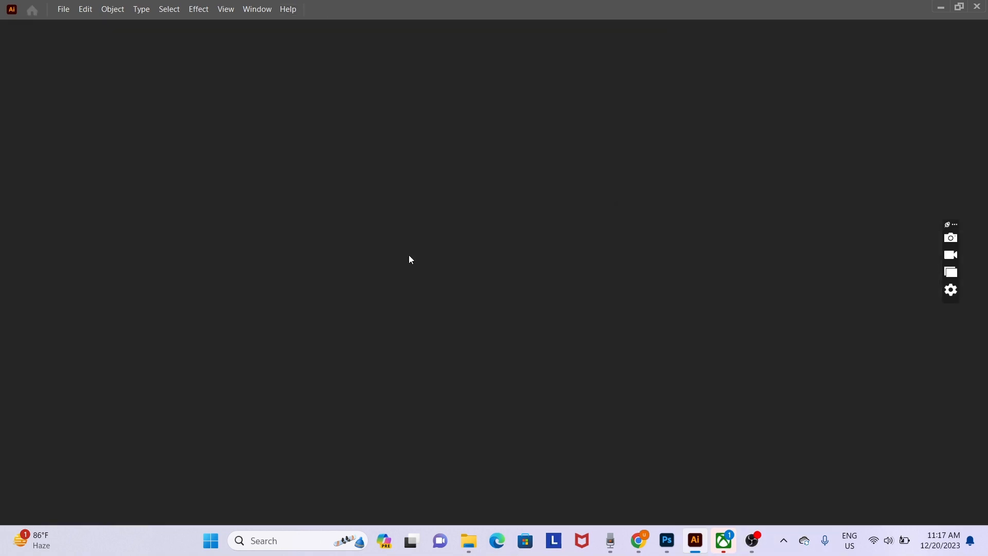
# - Create a 3.5 × 2 in document with a 3mm bleed linked on all four sides
pyautogui.hotkey('ctrl', 'n')
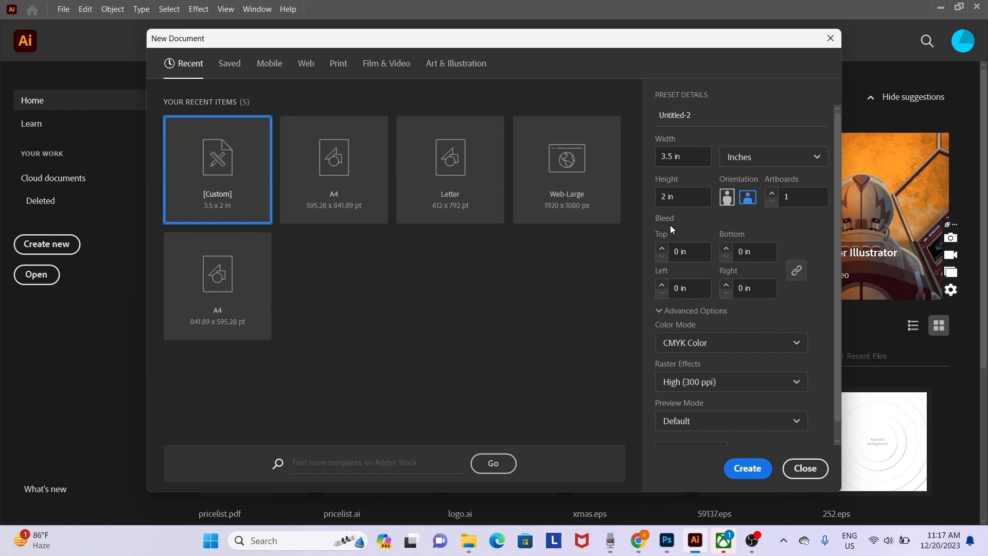
pyautogui.doubleClick(678, 251)
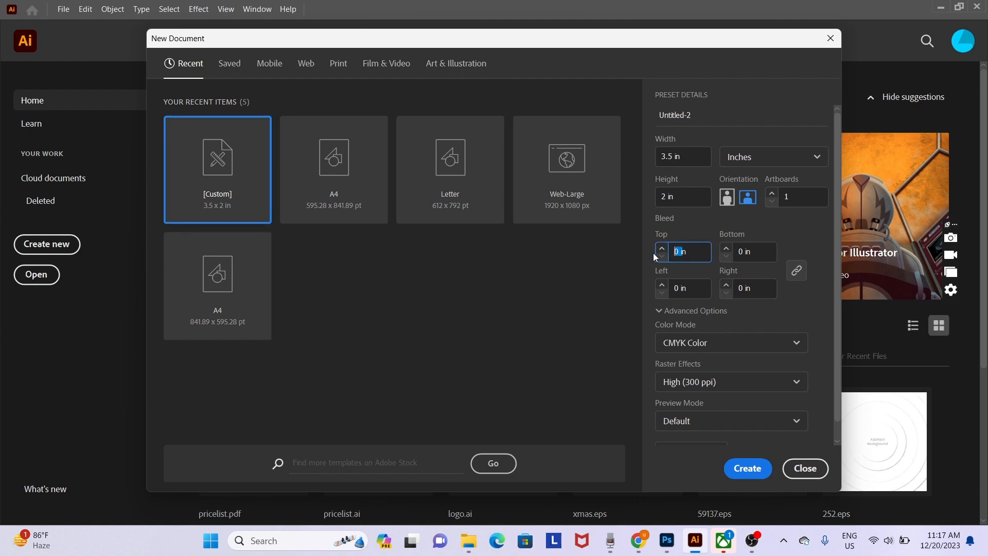
pyautogui.moveTo(697, 250); pyautogui.dragTo(532, 267)
pyautogui.write('3mm')
pyautogui.click(760, 289)
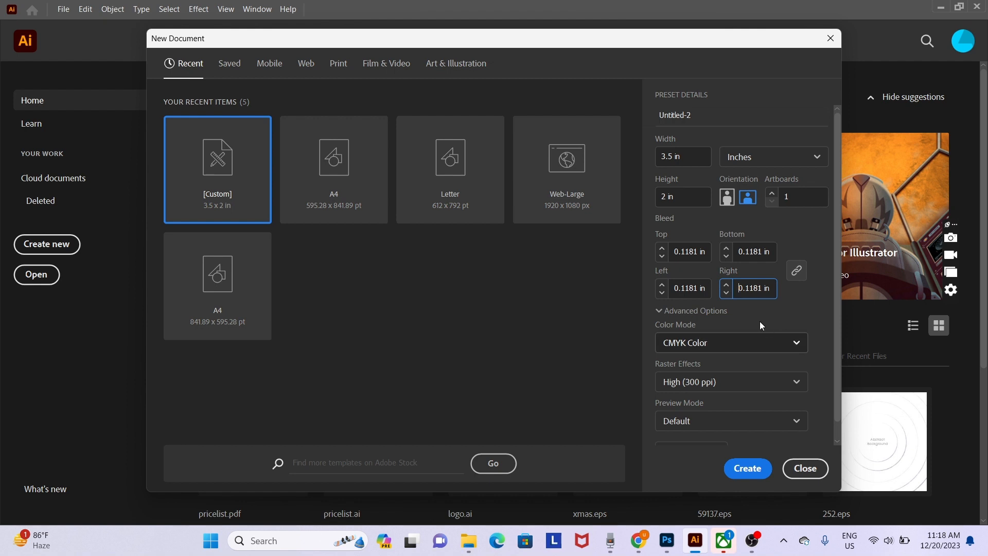
pyautogui.click(743, 477)
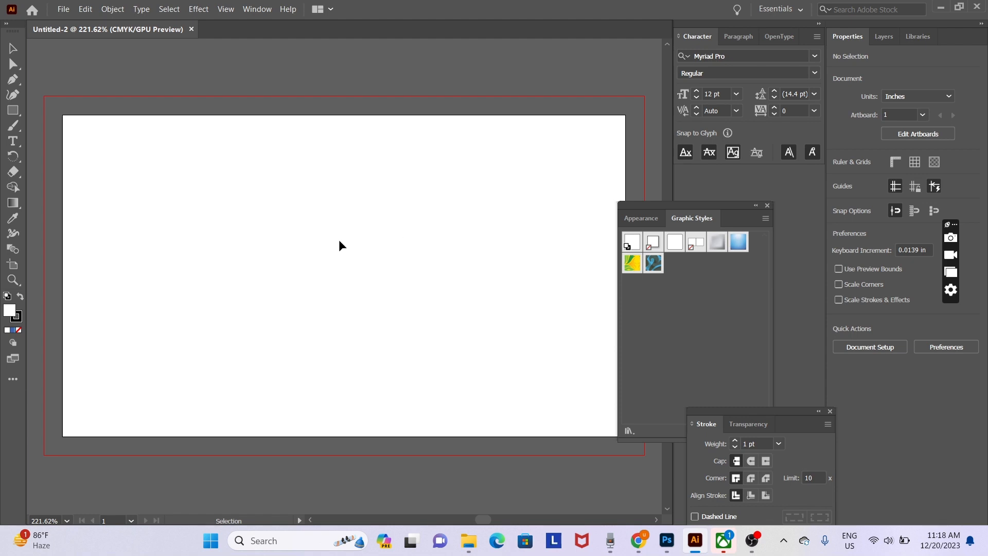
# - Add a second artboard for the card's back, frame both artboards, and bring up the Open dialog
pyautogui.click(767, 205)
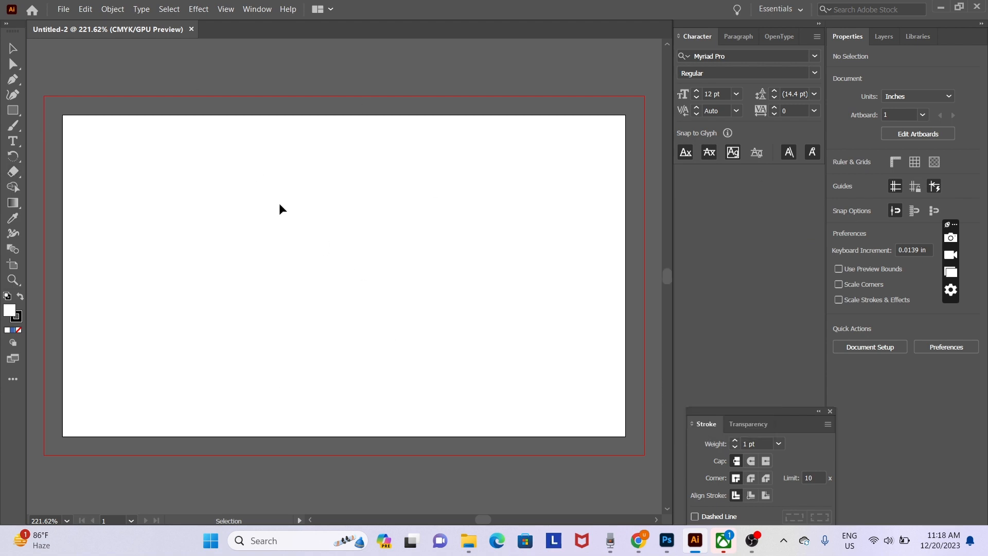
pyautogui.hotkey('ctrl', '-')
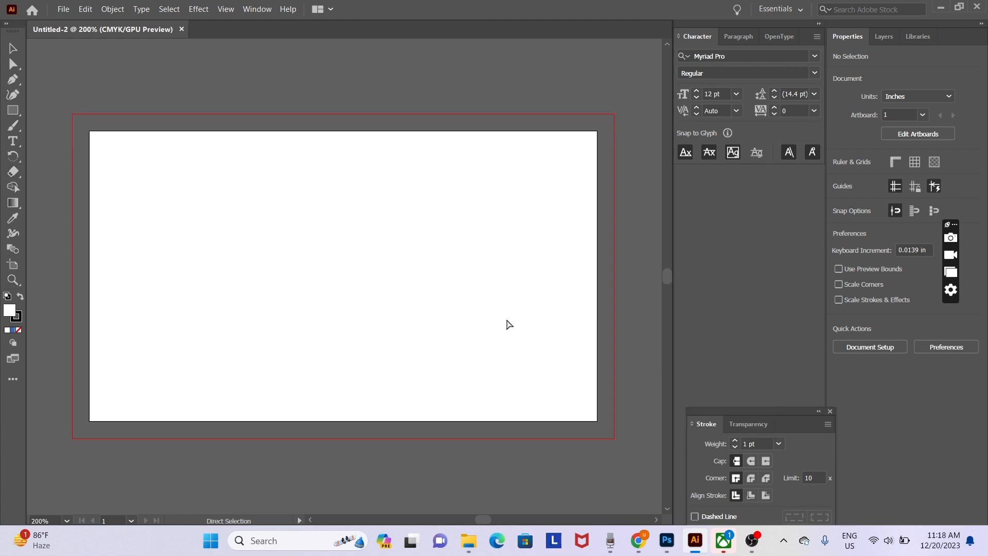
pyautogui.click(13, 269)
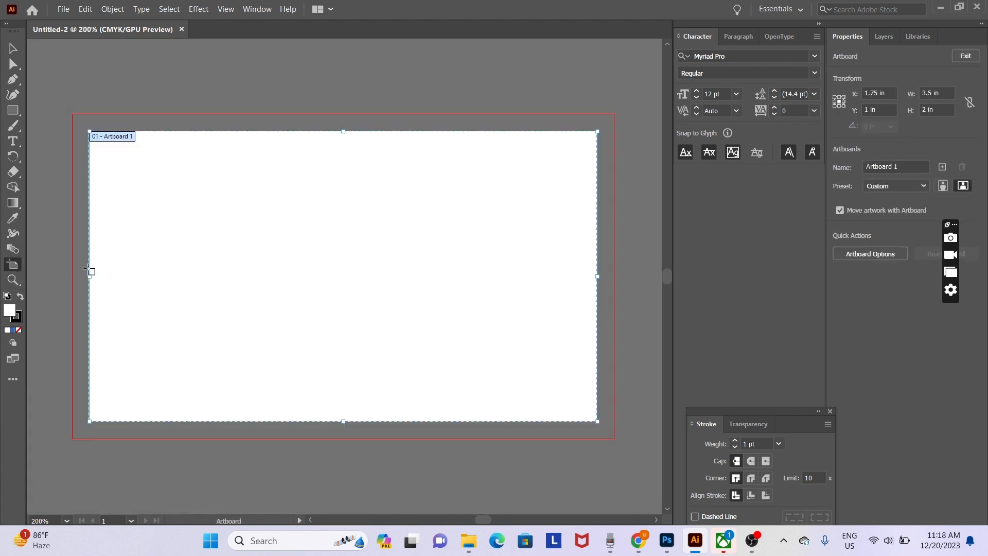
pyautogui.click(942, 167)
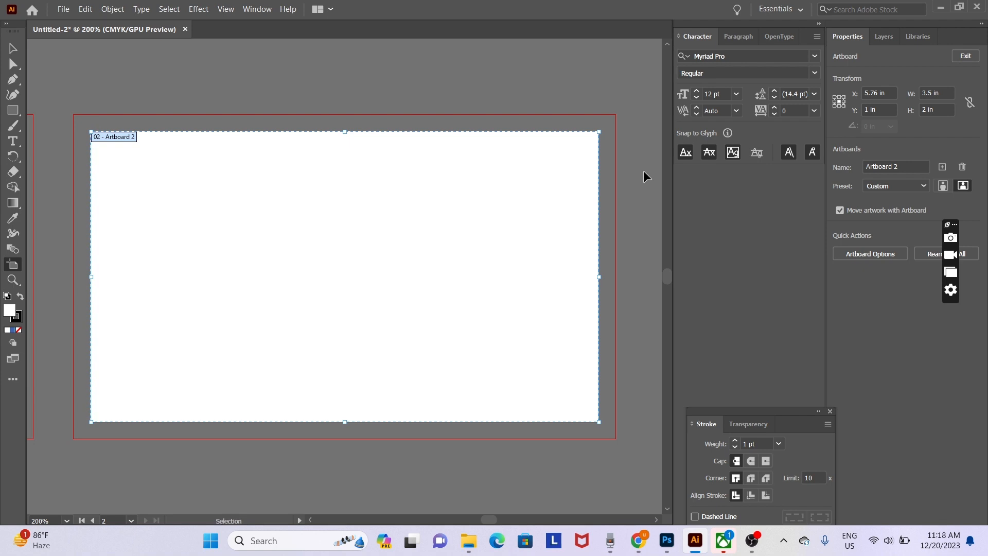
pyautogui.hotkey('ctrl', '-')
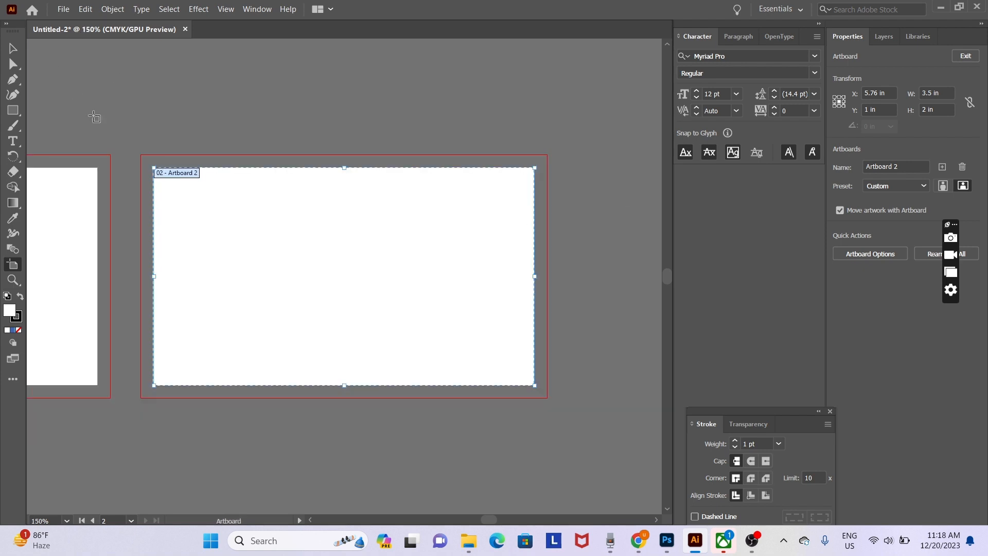
pyautogui.click(13, 49)
pyautogui.moveTo(192, 246); pyautogui.dragTo(318, 230)
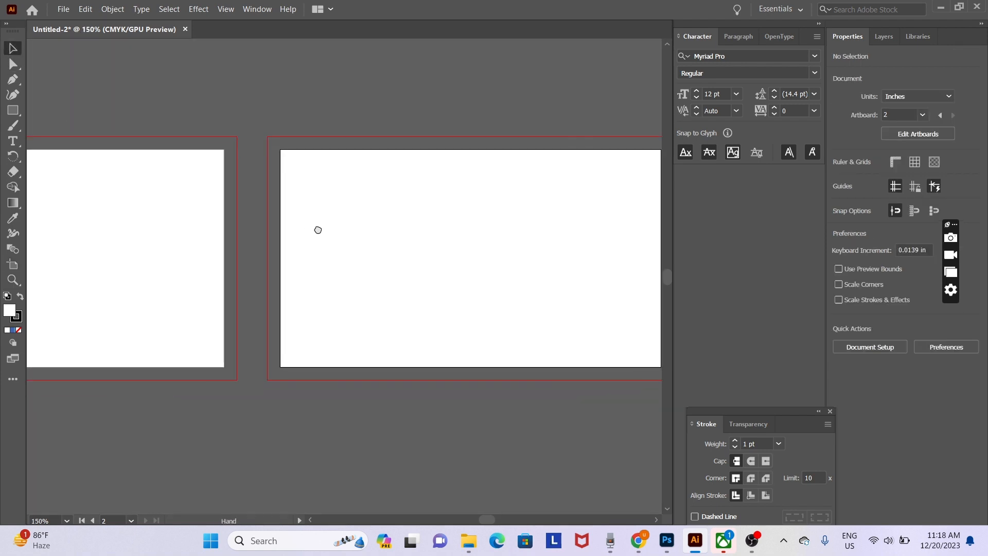
pyautogui.moveTo(227, 277); pyautogui.dragTo(424, 317)
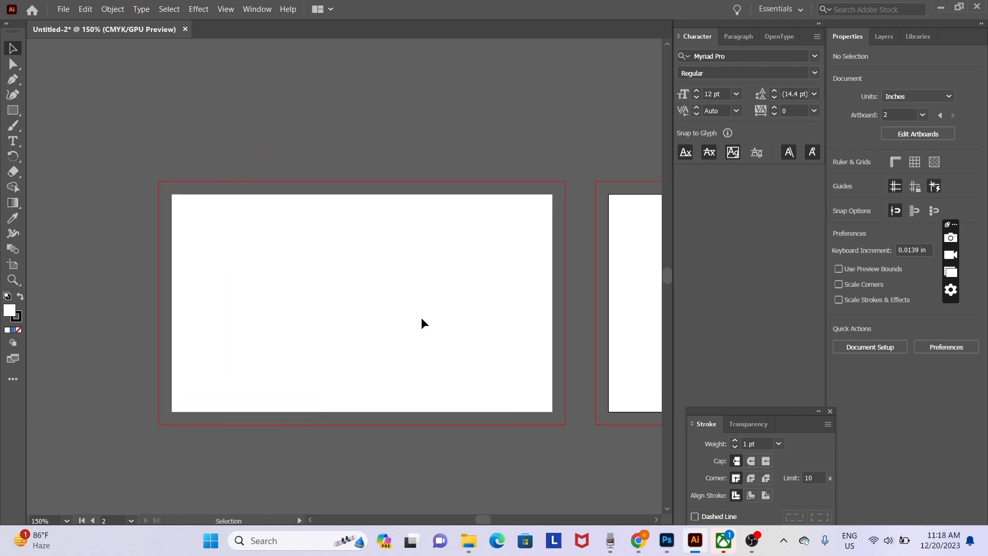
pyautogui.hotkey('ctrl', 'o')
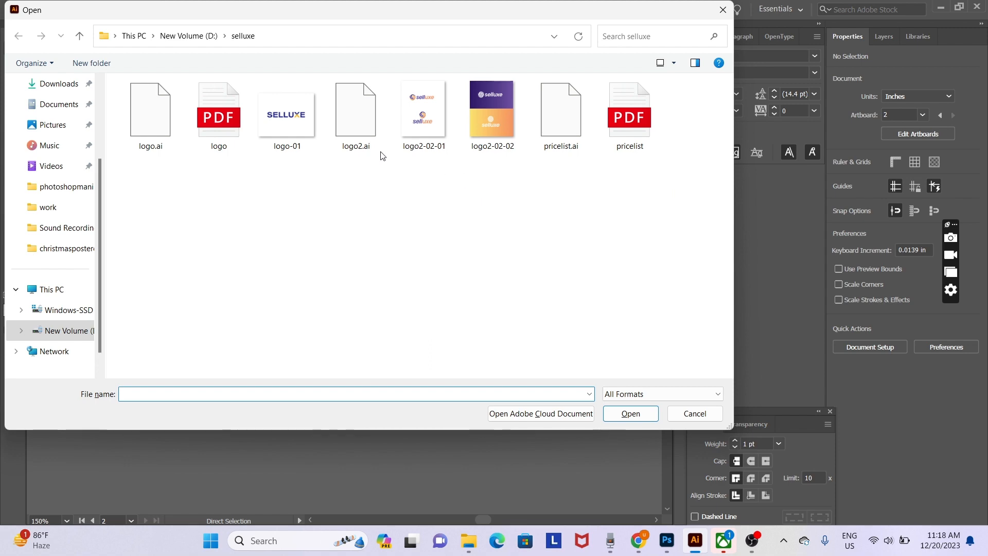
# - Open logo2.ai, copy its top horizontal selluxe logo, and paste it into Untitled-2
pyautogui.doubleClick(366, 126)
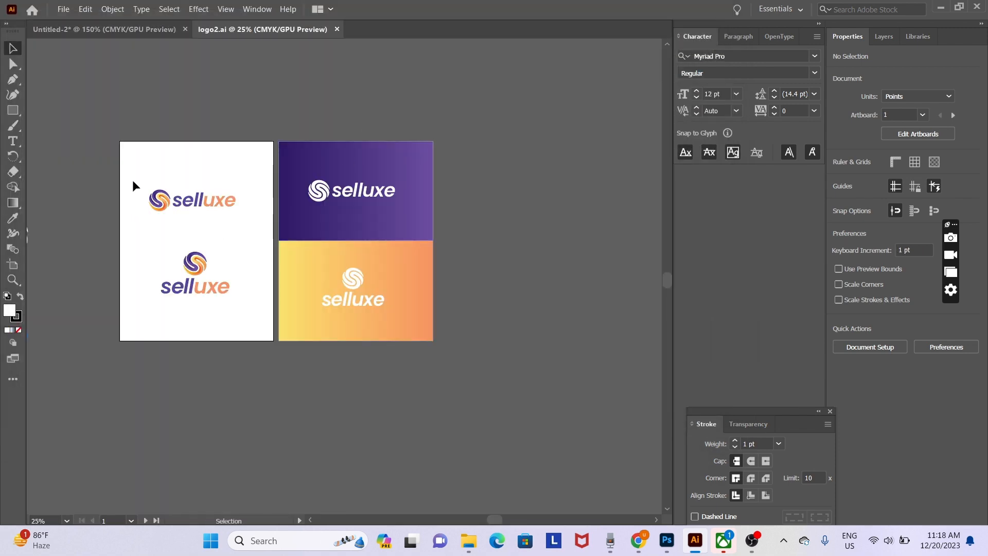
pyautogui.moveTo(133, 185); pyautogui.dragTo(259, 225)
pyautogui.press('a')
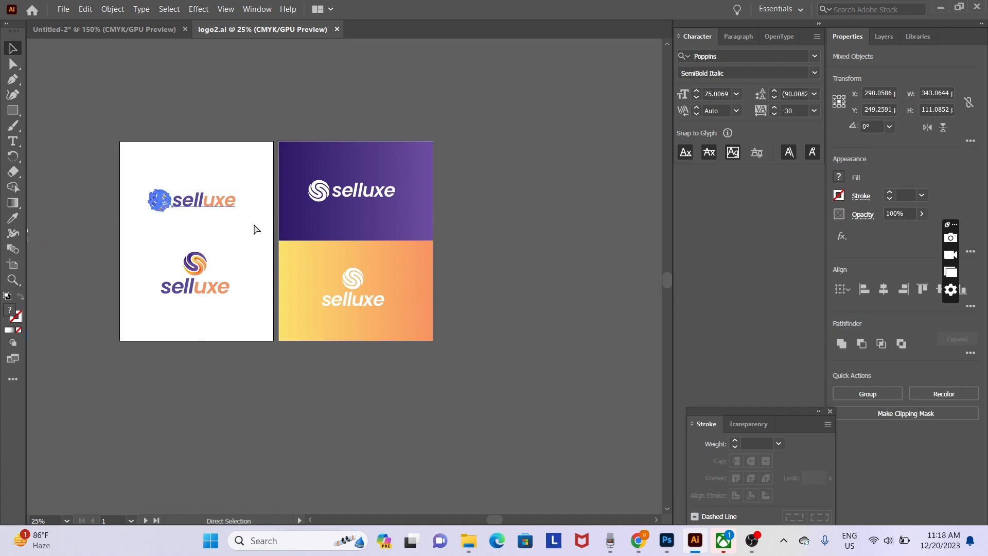
pyautogui.press('v')
pyautogui.click(146, 29)
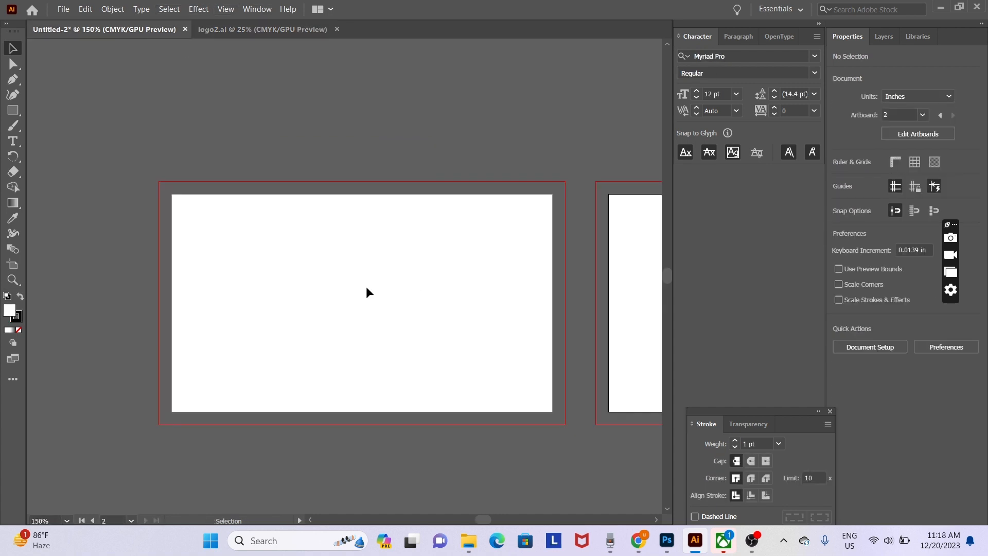
pyautogui.hotkey('ctrl', 'v')
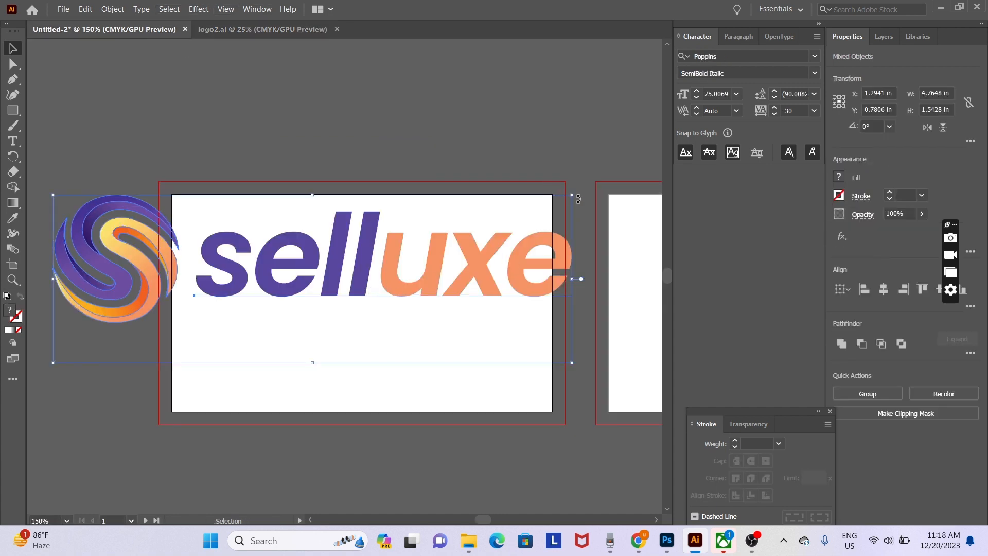
# - Shrink the pasted logo, group it, and centre it horizontally and vertically on the front artboard
pyautogui.moveTo(572, 194); pyautogui.dragTo(355, 265)
pyautogui.moveTo(272, 297); pyautogui.dragTo(430, 297)
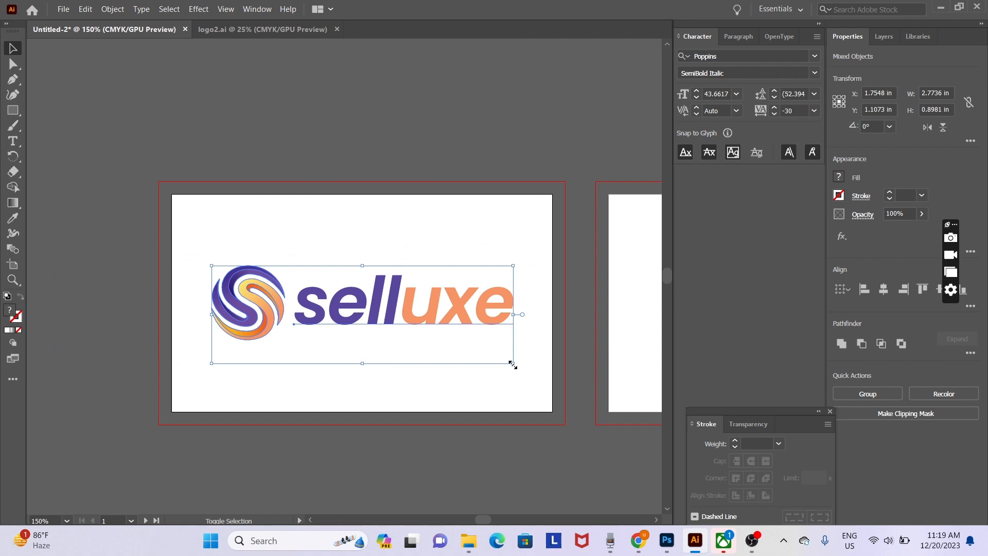
pyautogui.moveTo(513, 365); pyautogui.dragTo(500, 358)
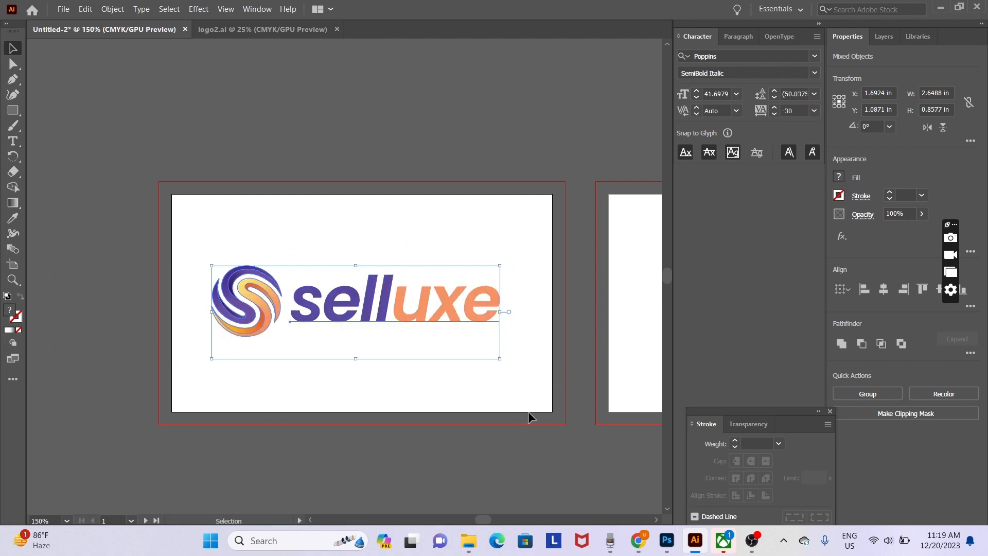
pyautogui.hotkey('ctrl', 'g')
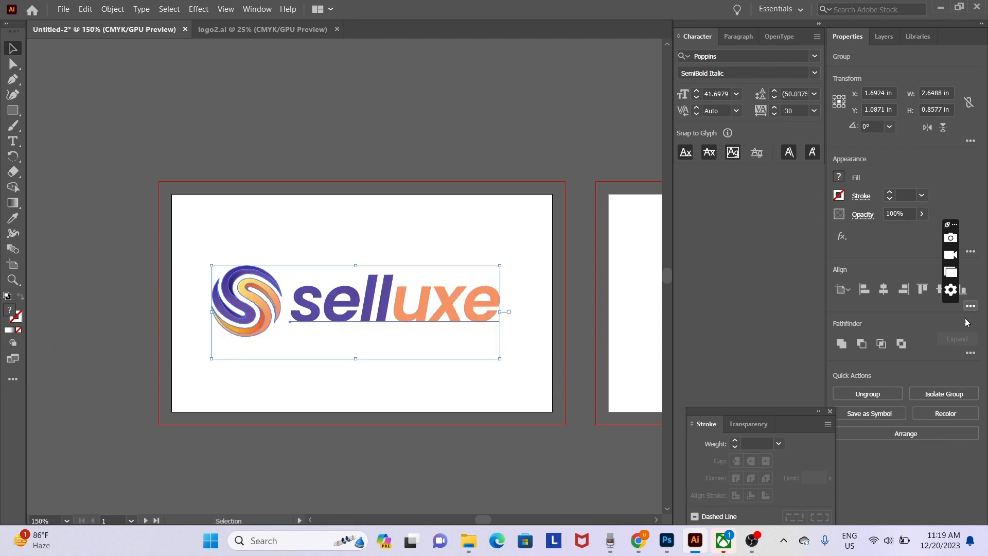
pyautogui.click(881, 289)
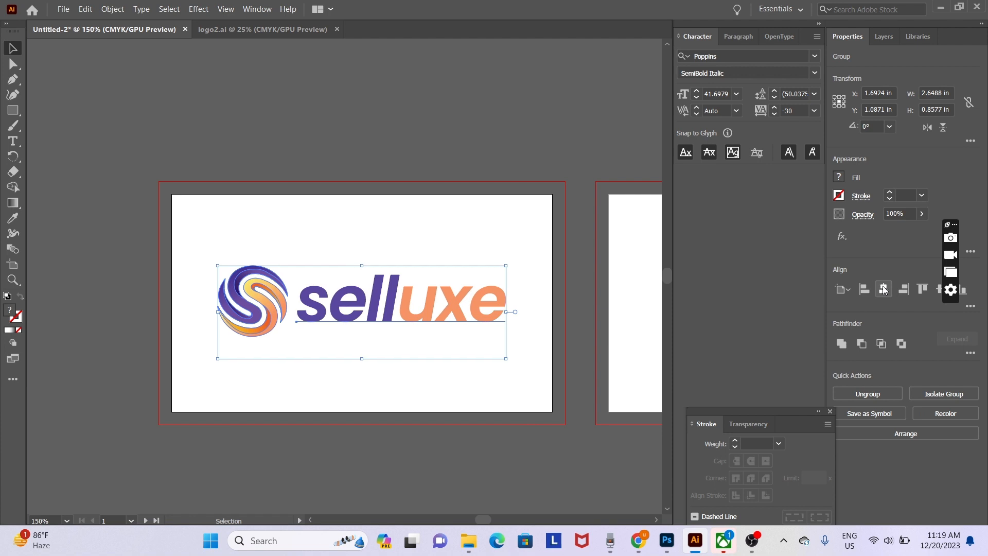
pyautogui.click(939, 290)
pyautogui.click(552, 441)
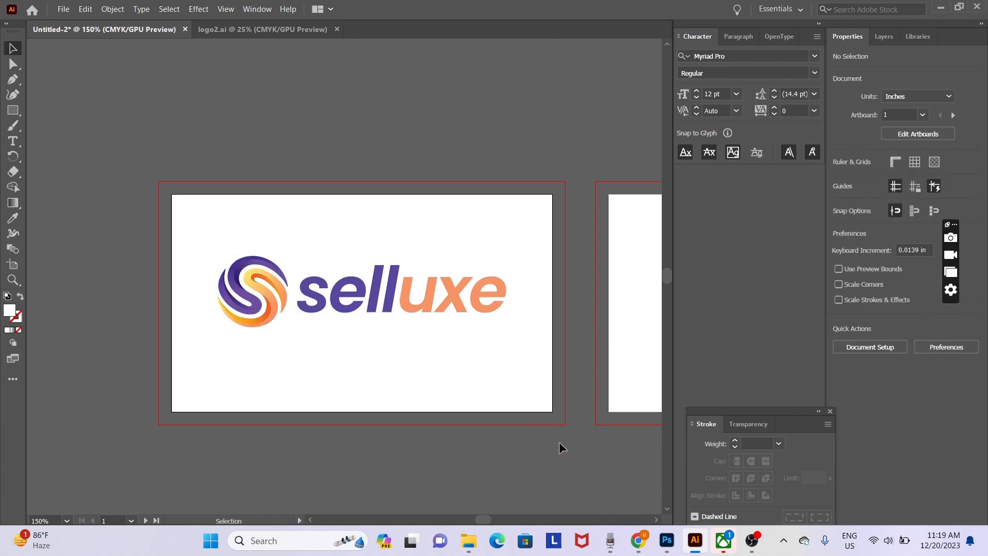
pyautogui.click(375, 305)
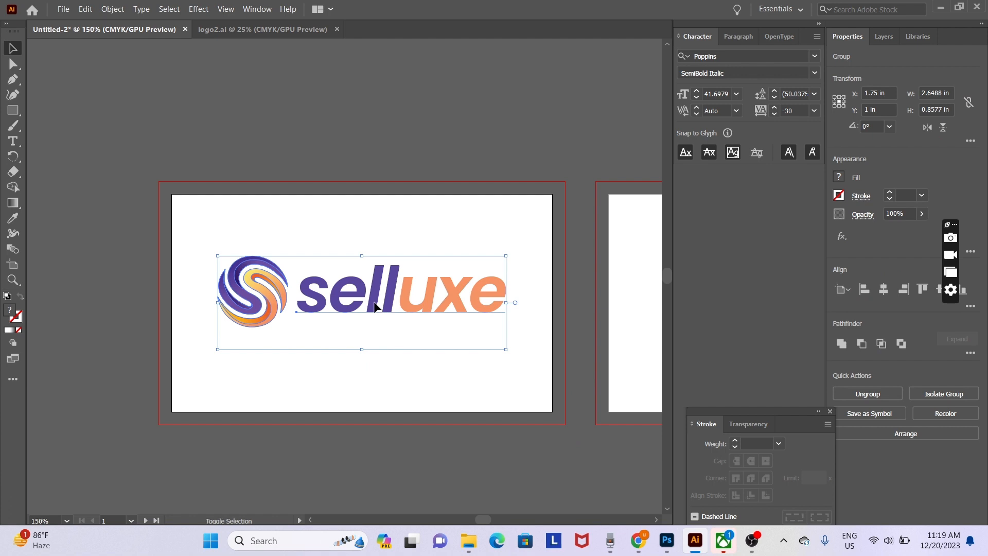
pyautogui.press('Down')
pyautogui.press('Down')
pyautogui.press('Down')
pyautogui.press('Down')
pyautogui.press('Down')
pyautogui.press('Down')
pyautogui.press('Down')
pyautogui.press('Down')
pyautogui.press('Down')
pyautogui.press('Down')
pyautogui.press('Down')
pyautogui.press('Down')
pyautogui.press('Down')
pyautogui.press('Down')
pyautogui.press('Down')
pyautogui.press('Down')
pyautogui.press('Down')
pyautogui.press('Down')
pyautogui.press('Down')
pyautogui.press('Up')
pyautogui.press('Up')
pyautogui.press('Up')
pyautogui.press('Up')
pyautogui.press('Up')
pyautogui.press('Up')
pyautogui.press('Up')
pyautogui.press('Up')
pyautogui.press('Up')
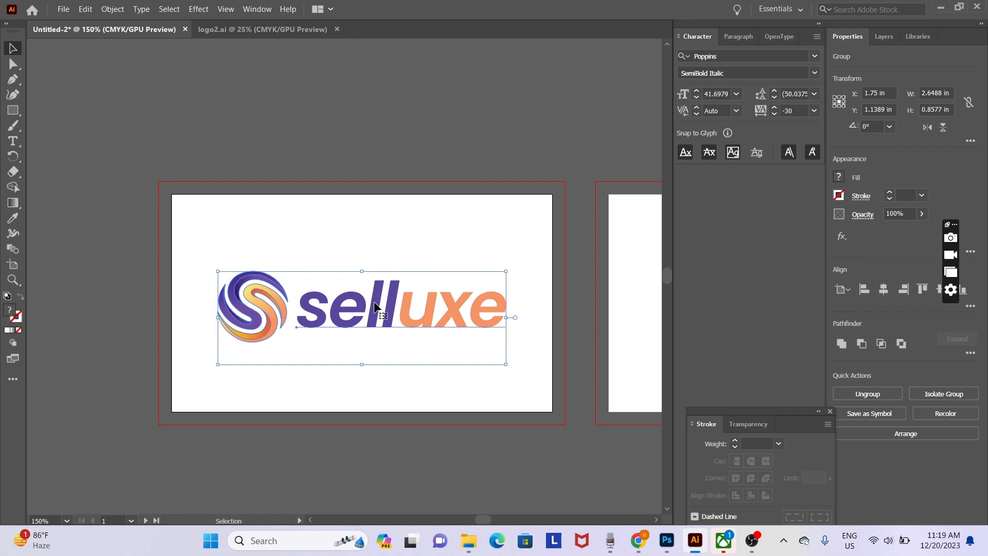
pyautogui.click(405, 430)
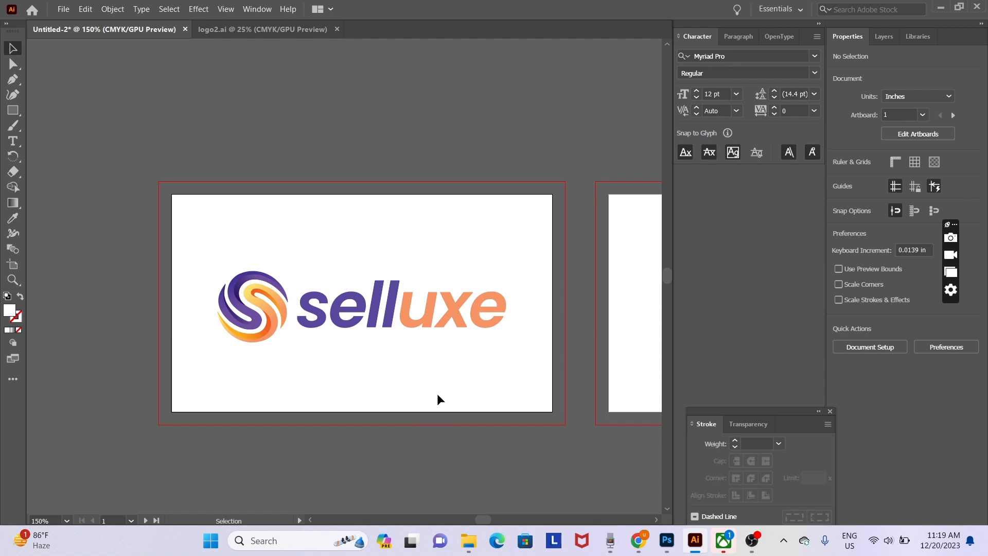
# - Duplicate the logo group above the artboard and ungroup the copy
pyautogui.click(267, 305)
pyautogui.moveTo(273, 322); pyautogui.dragTo(282, 127)
pyautogui.rightClick(284, 128)
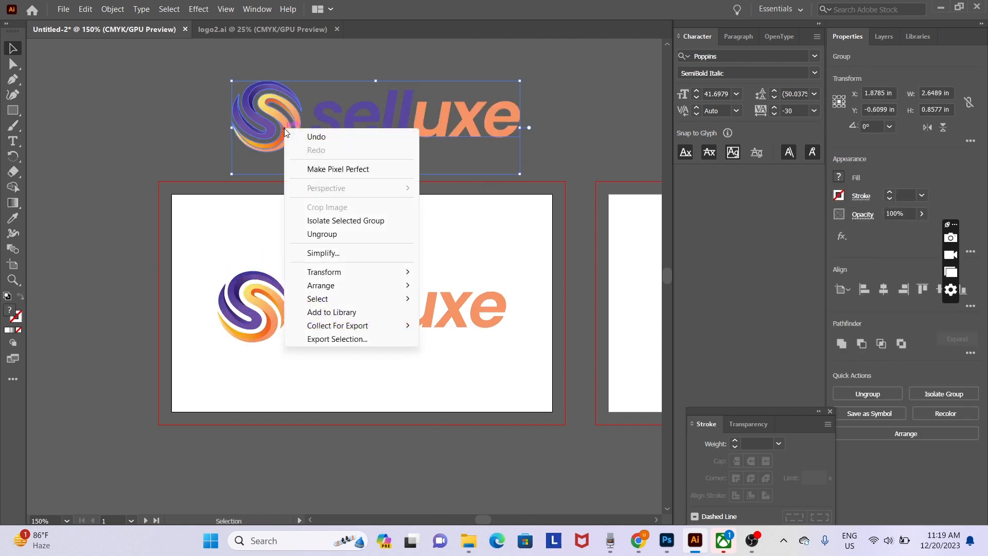
pyautogui.click(322, 234)
# - Delete the copied selluxe wordmark, keeping only the swirl icon selected
pyautogui.click(535, 129)
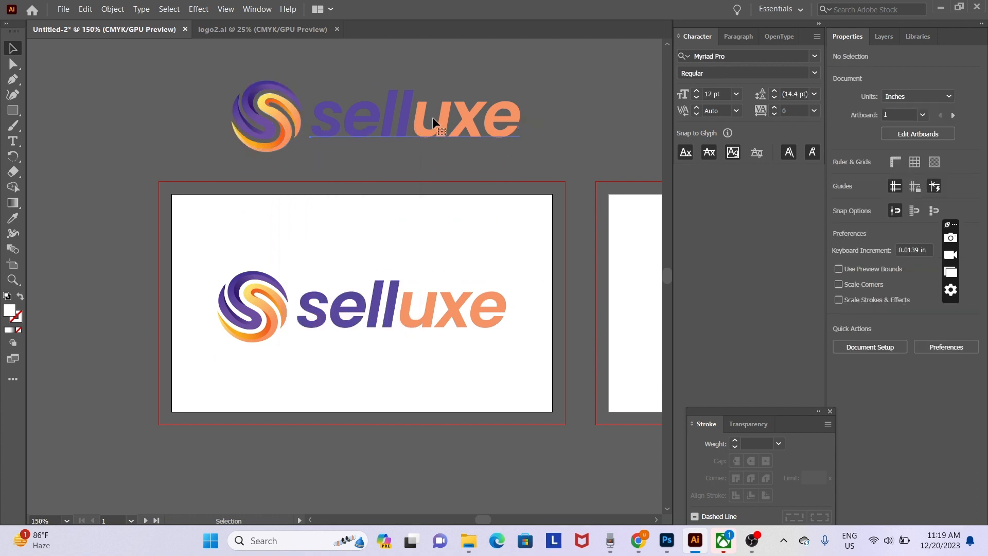
pyautogui.click(434, 120)
pyautogui.press('Delete')
pyautogui.moveTo(320, 160); pyautogui.dragTo(317, 159)
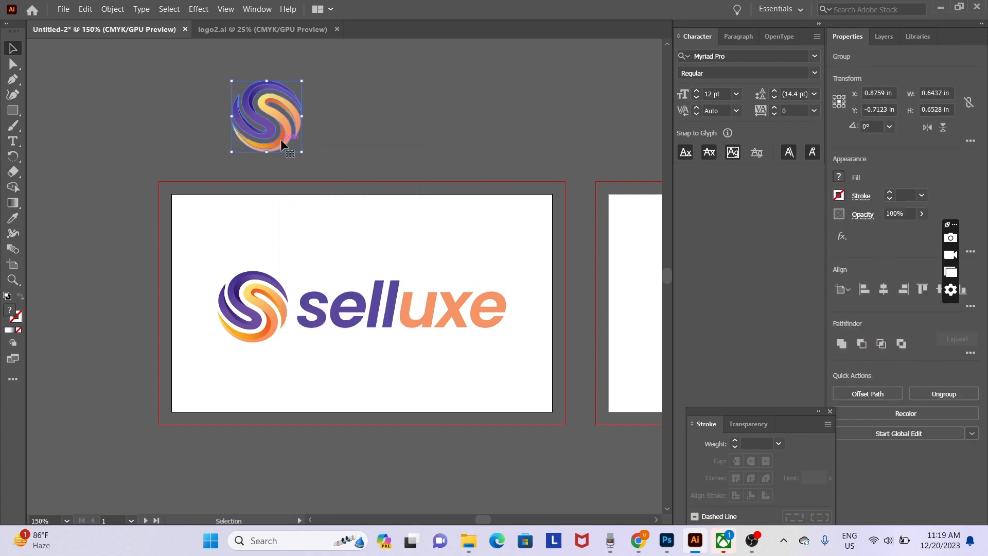
# - Move the swirl icon onto the back artboard and enlarge it to about 2.2 in past the right edge
pyautogui.moveTo(276, 126); pyautogui.dragTo(593, 313)
pyautogui.hscroll(5, 593, 313)
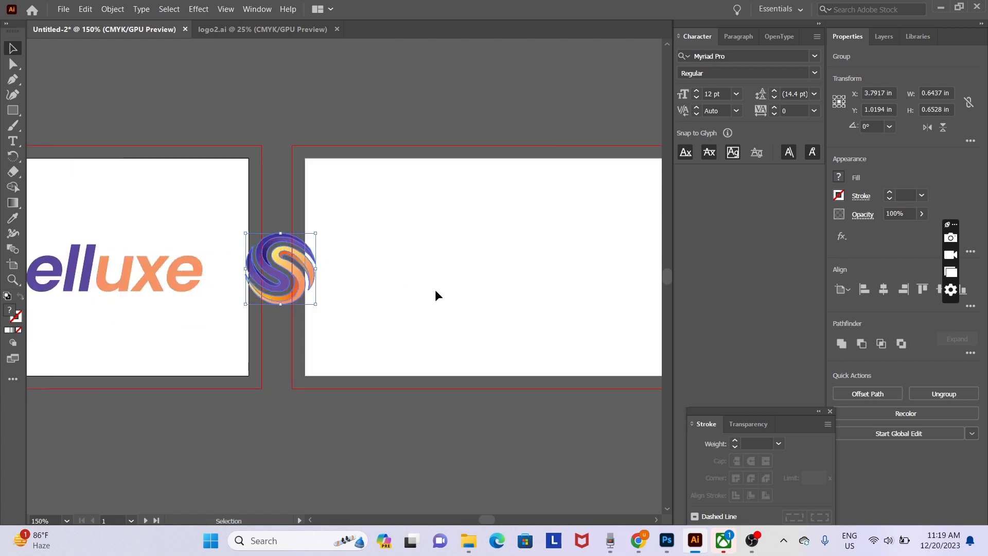
pyautogui.hscroll(4, 434, 289)
pyautogui.moveTo(93, 285); pyautogui.dragTo(401, 298)
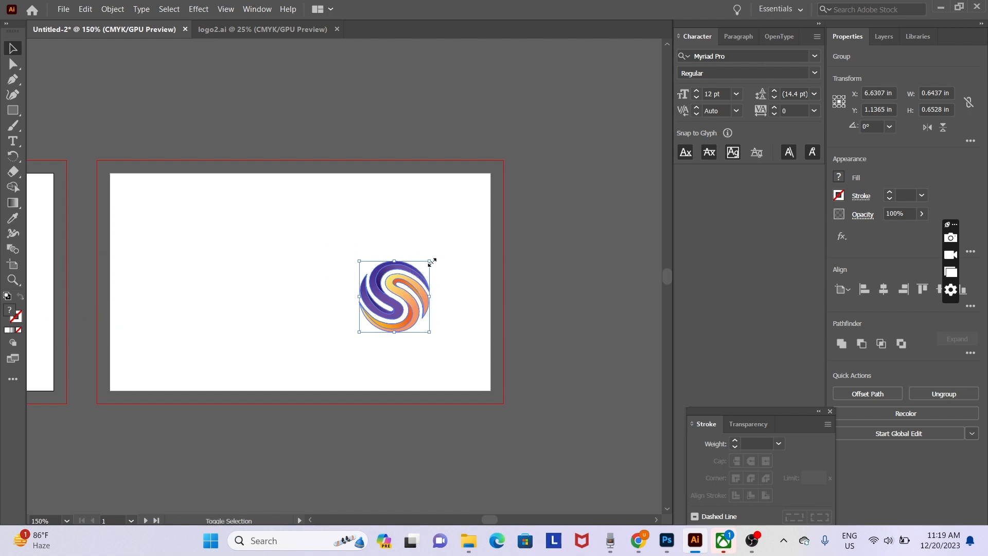
pyautogui.moveTo(430, 261); pyautogui.dragTo(628, 93)
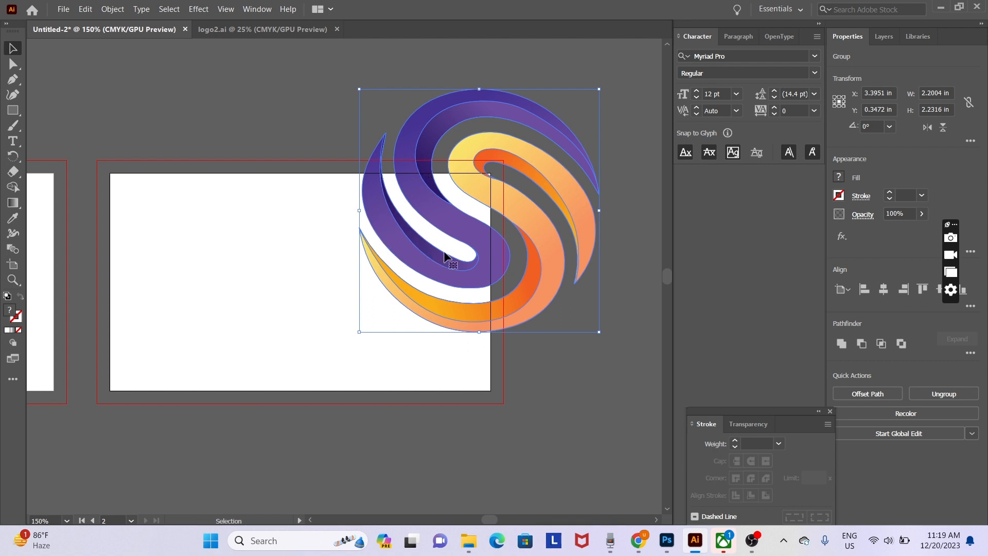
pyautogui.click(536, 415)
pyautogui.press('space')
pyautogui.moveTo(315, 421); pyautogui.dragTo(503, 355)
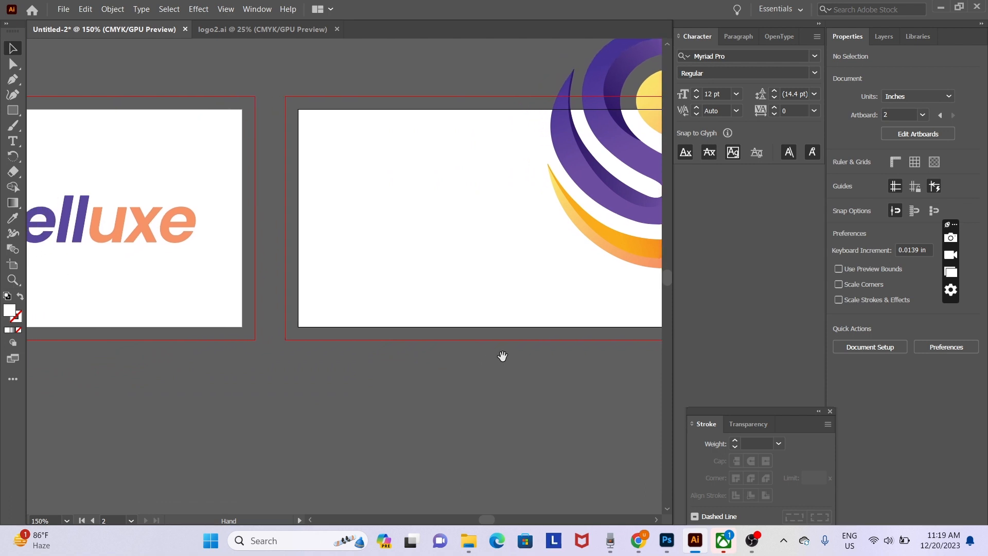
pyautogui.moveTo(375, 347); pyautogui.dragTo(359, 406)
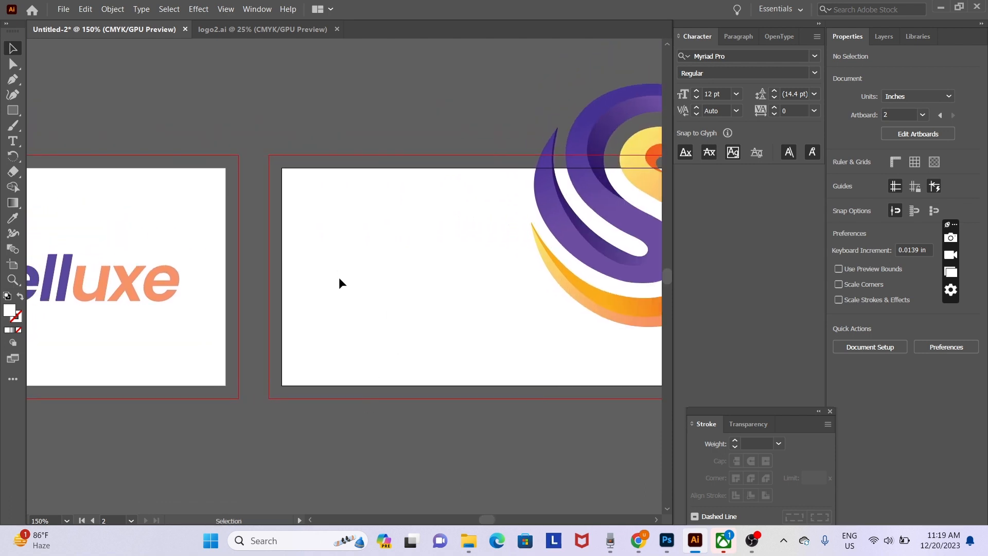
# - Type the cardholder's full name as a text line on the back artboard and select it
pyautogui.press('t')
pyautogui.click(303, 327)
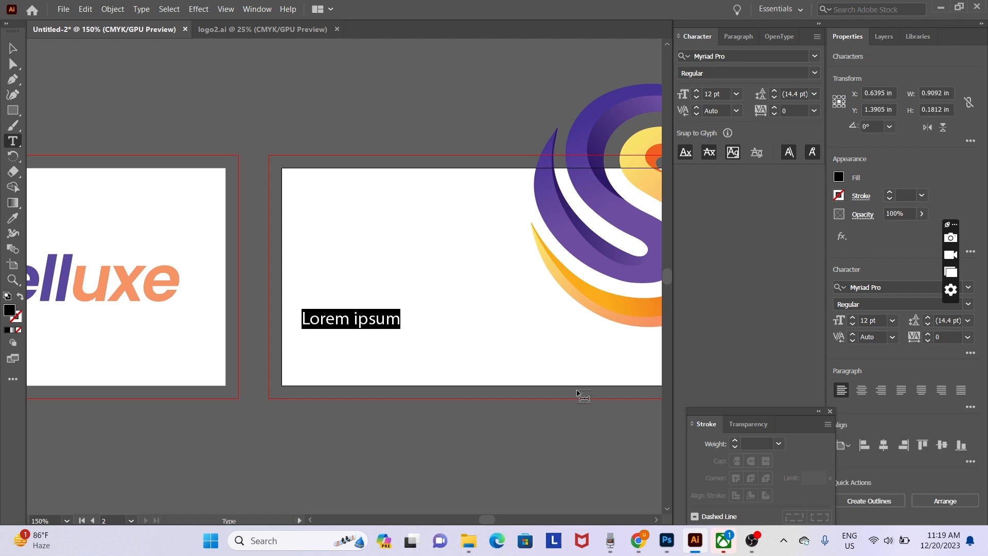
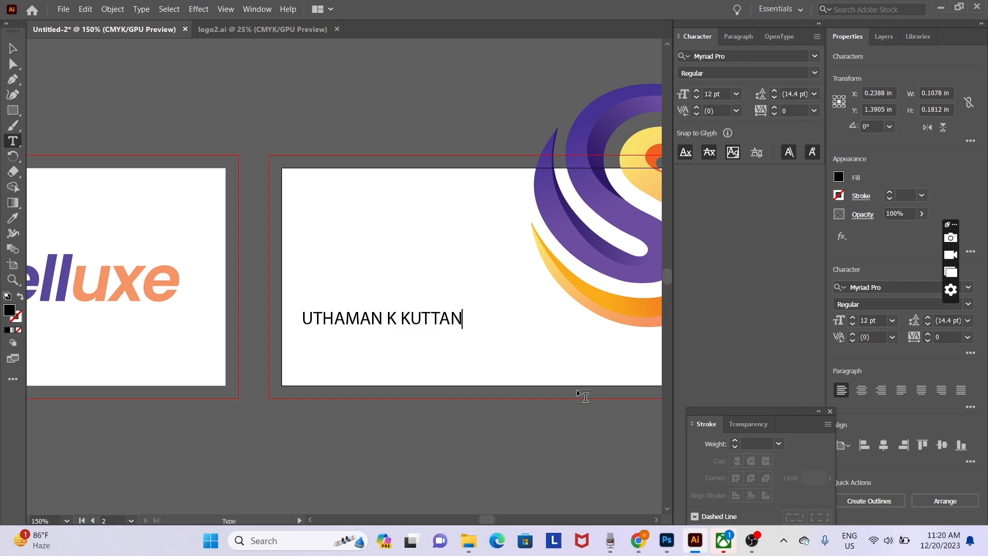
pyautogui.hotkey('ctrl', 'a')
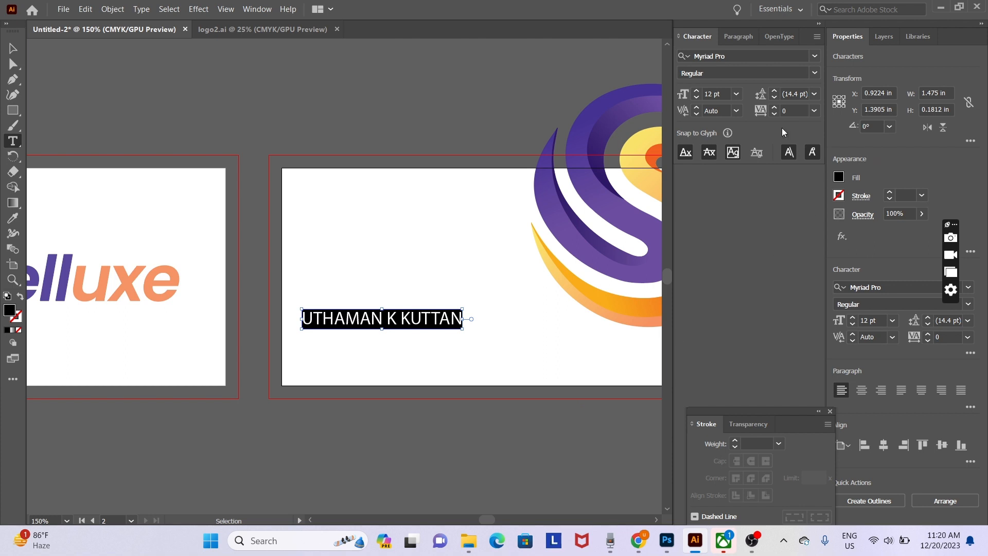
# - Toggle the character panels off and on, then open the Window menu to show more panels
pyautogui.hotkey('ctrl', 't')
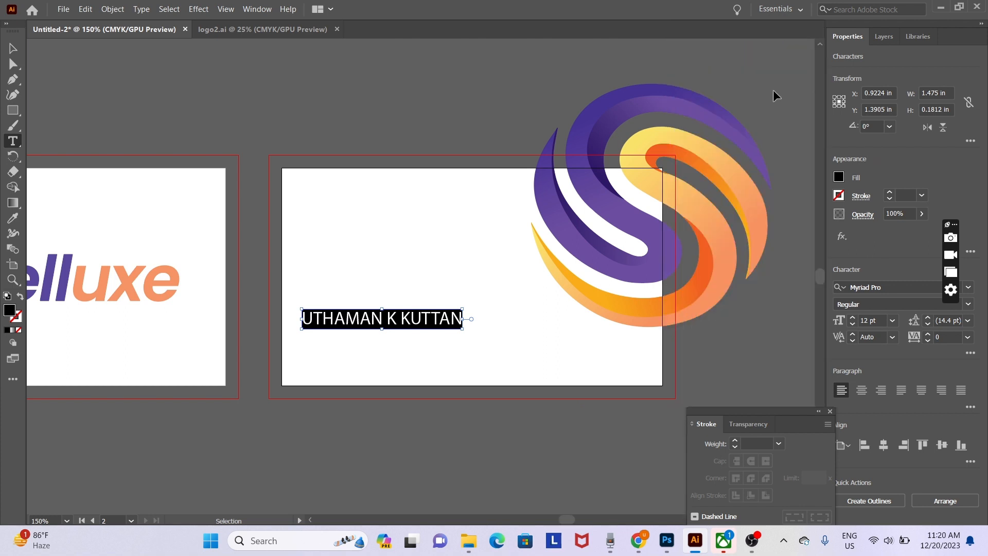
pyautogui.hotkey('ctrl', 't')
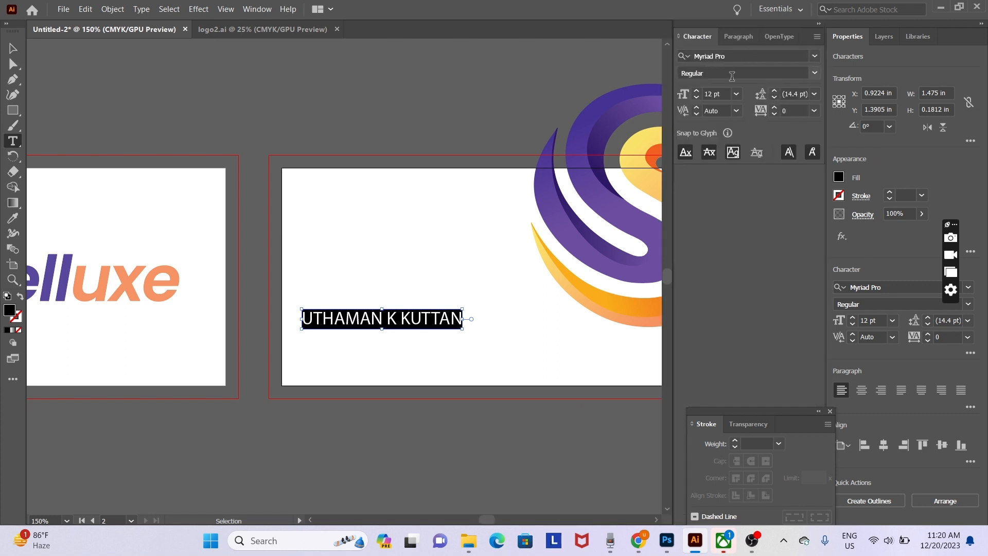
pyautogui.click(255, 11)
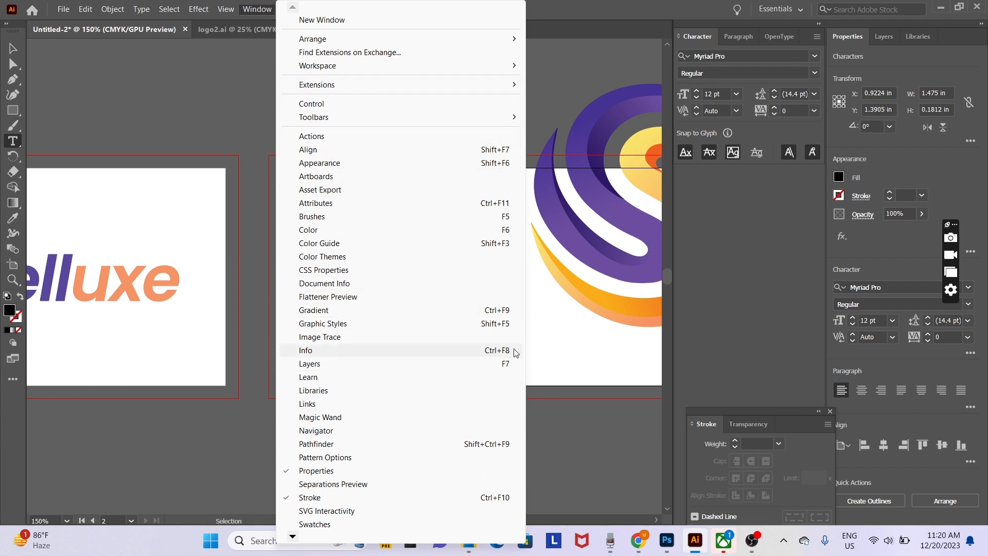
# - Change the name's font to Poppins Regular
pyautogui.click(615, 346)
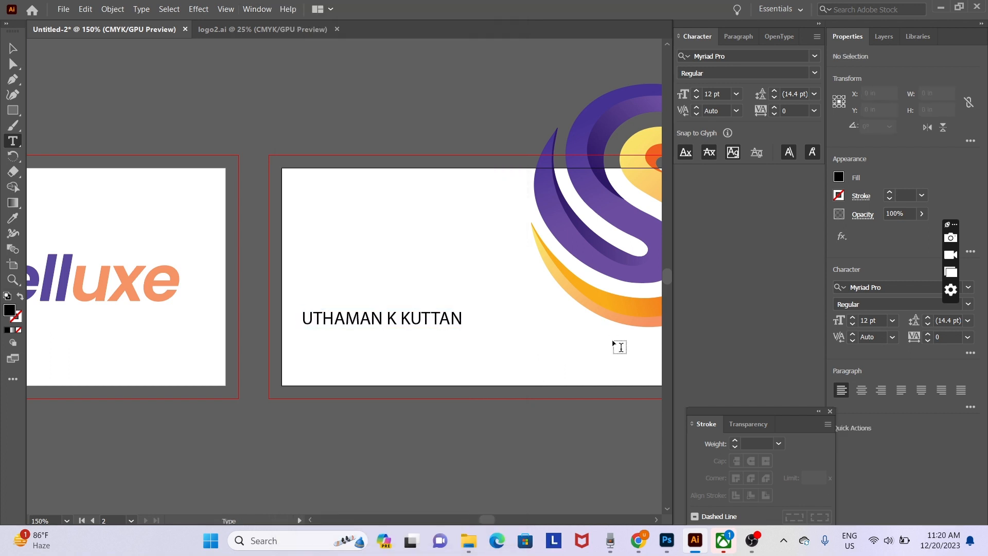
pyautogui.click(370, 319)
pyautogui.hotkey('ctrl', 'a')
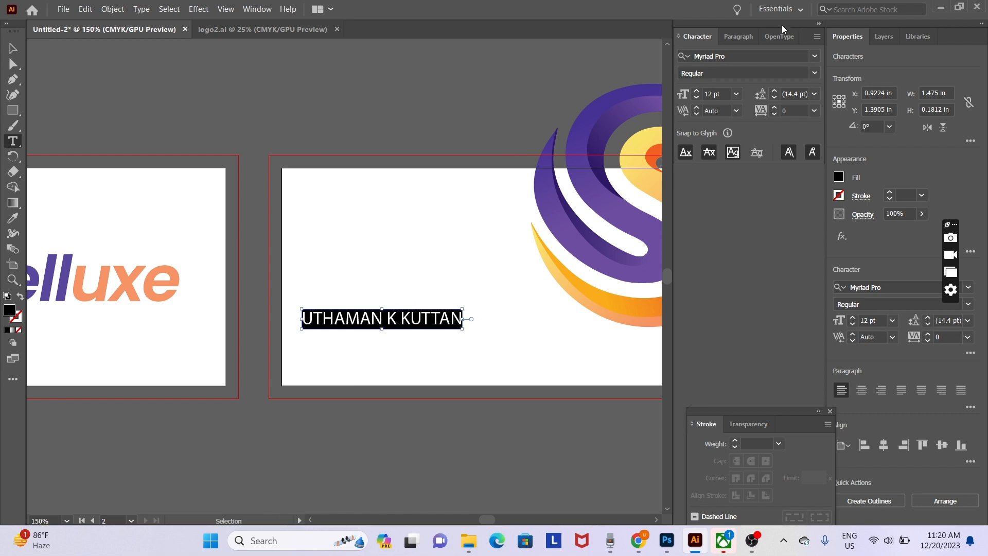
pyautogui.click(753, 54)
pyautogui.write('pop')
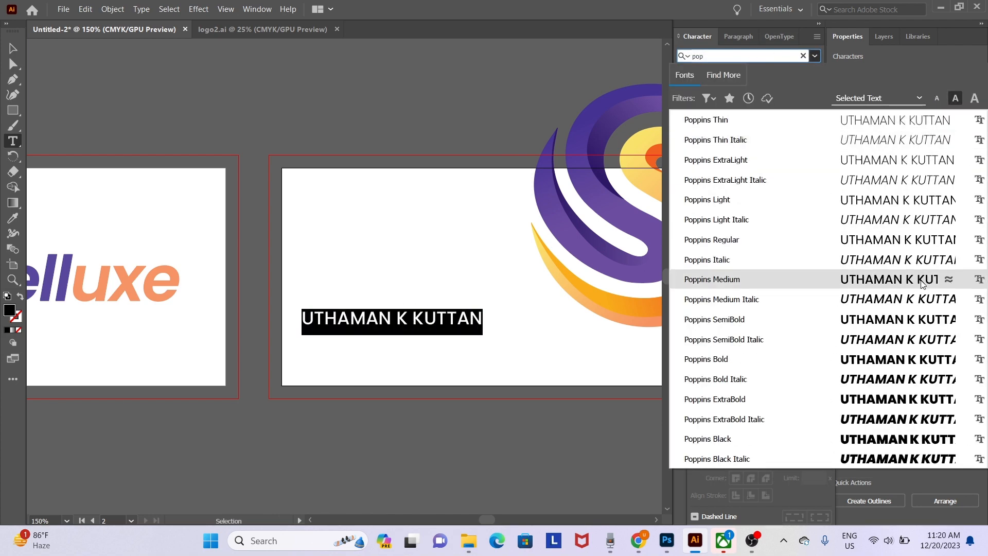
pyautogui.click(875, 241)
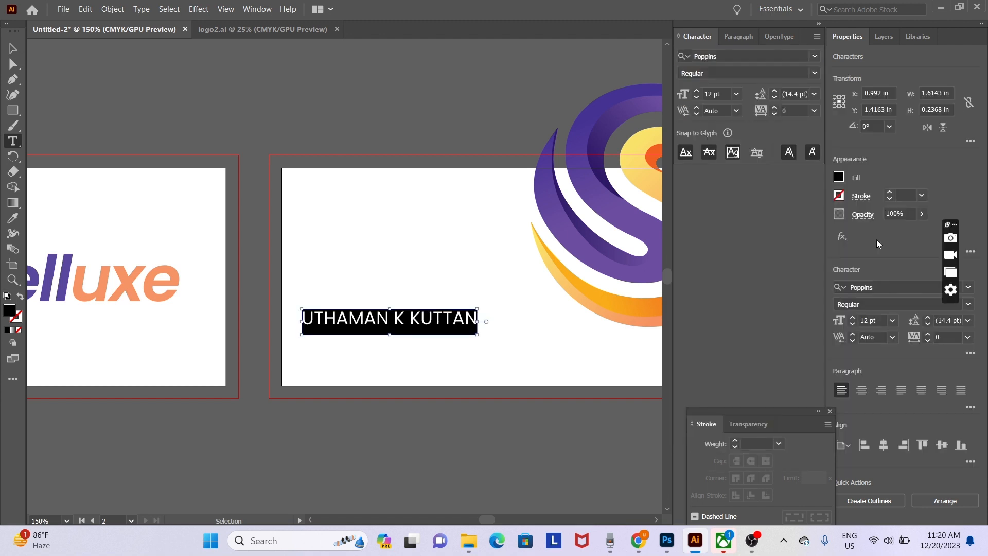
# - Shrink the name line from 12 pt to 8 pt
pyautogui.click(420, 320)
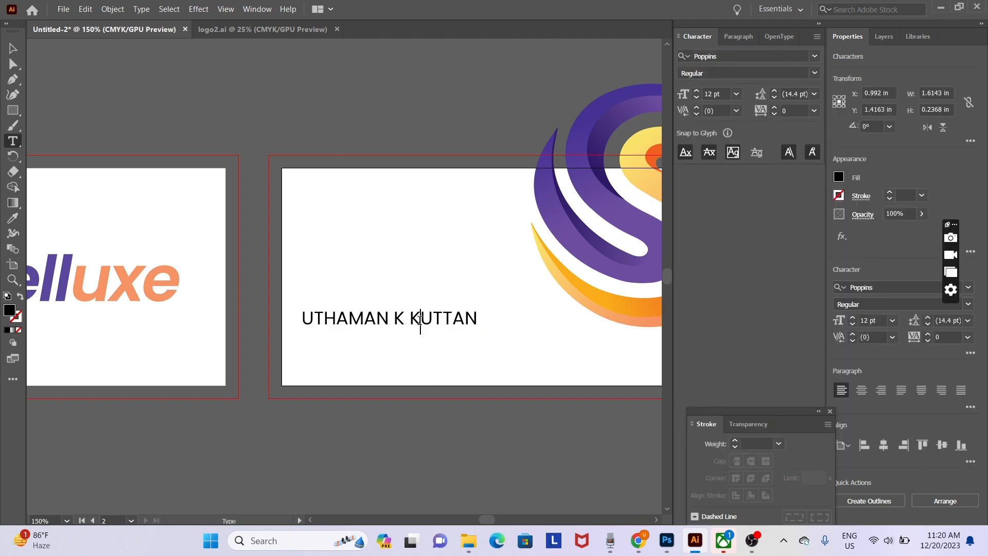
pyautogui.tripleClick(420, 319)
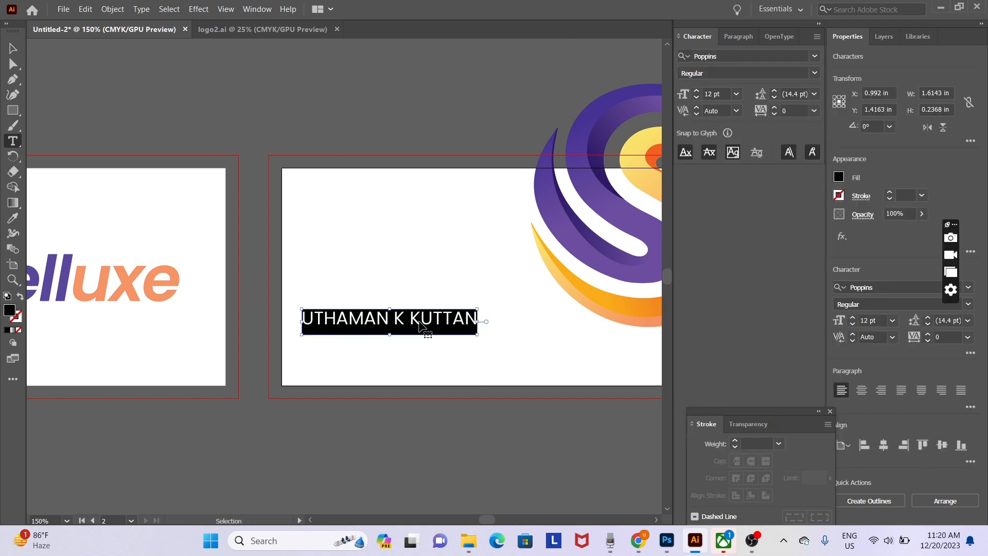
pyautogui.hotkey('ctrl', 'shift', ',')
pyautogui.hotkey('ctrl', 'shift', ',')
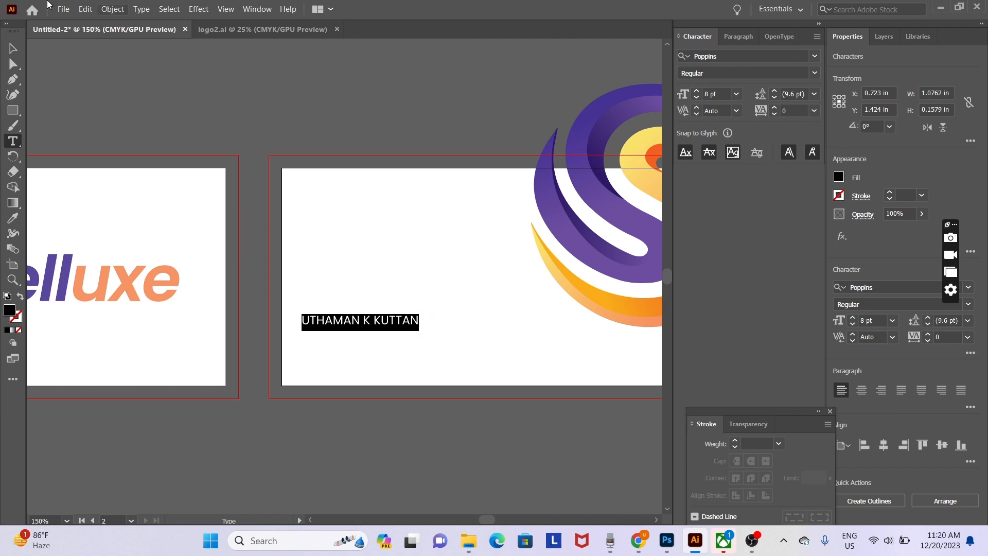
pyautogui.press('Escape')
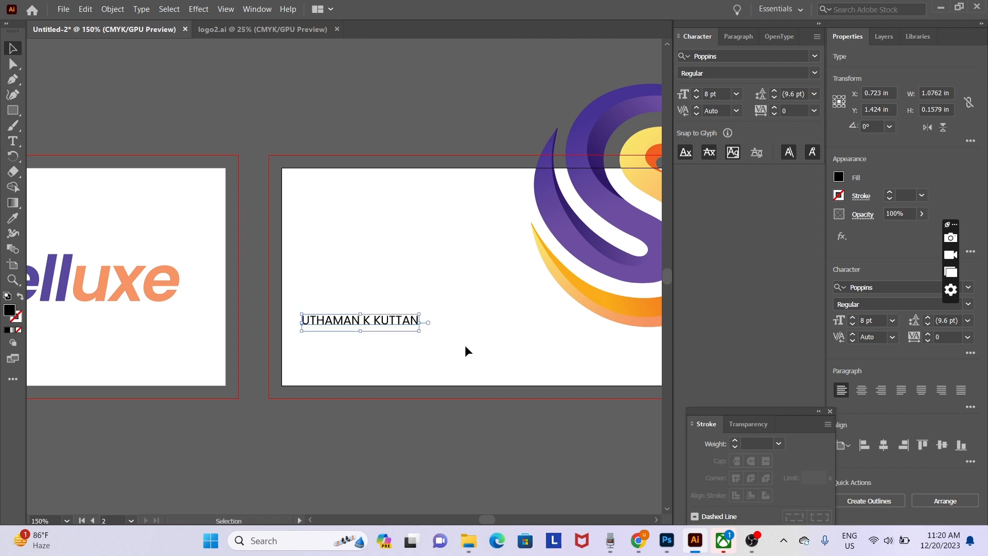
# - Nudge the name slightly right into place on the back card
pyautogui.click(460, 346)
pyautogui.scroll(1, 413, 327)
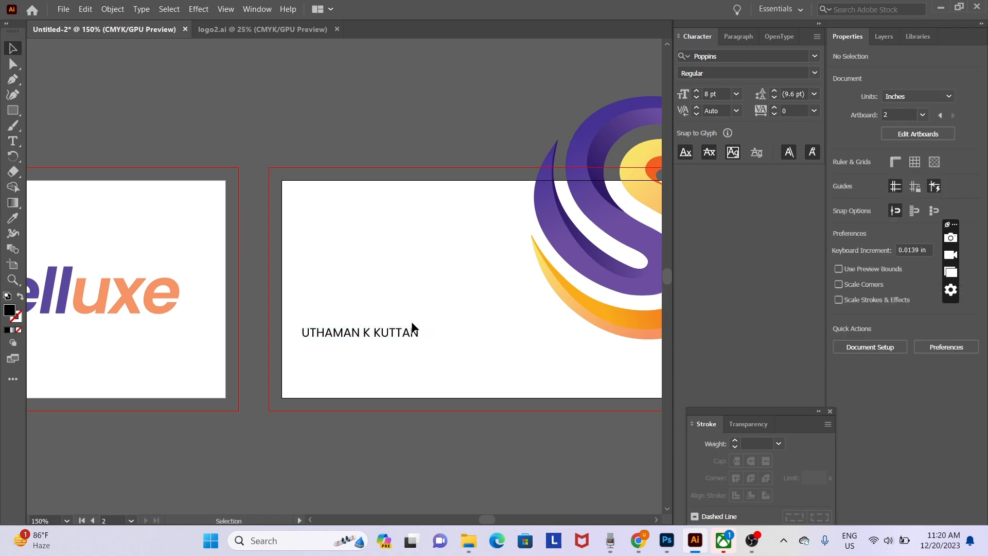
pyautogui.moveTo(412, 337); pyautogui.dragTo(409, 337)
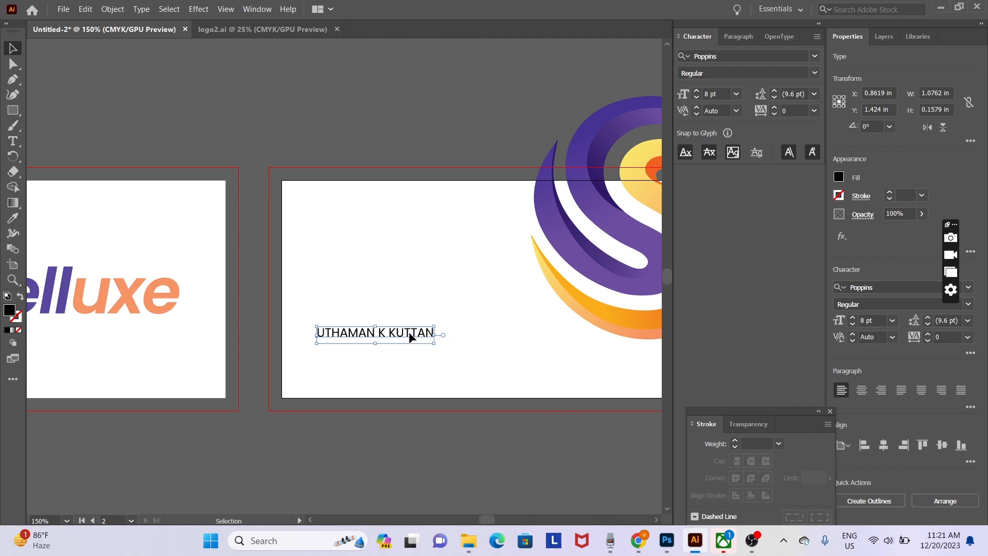
pyautogui.moveTo(408, 331); pyautogui.dragTo(407, 334)
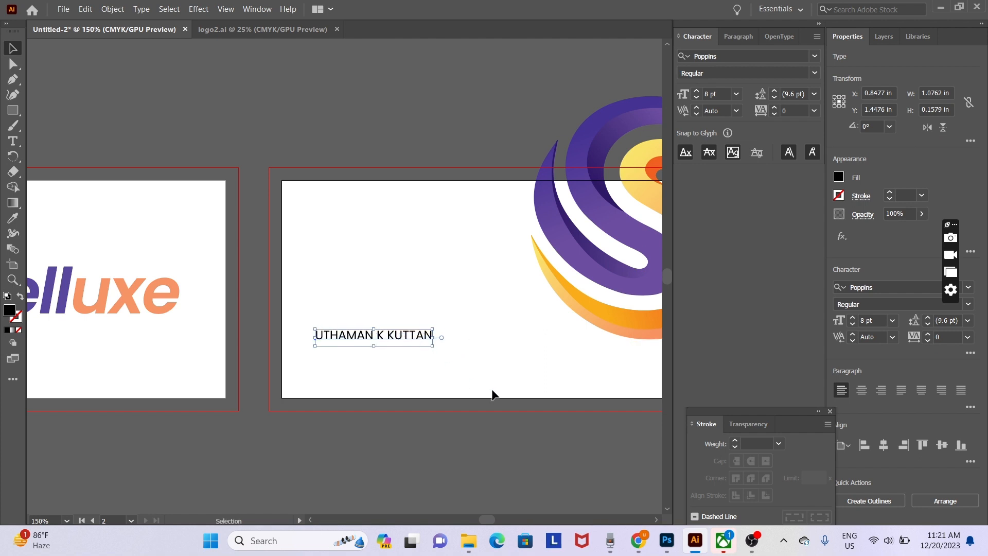
pyautogui.click(483, 408)
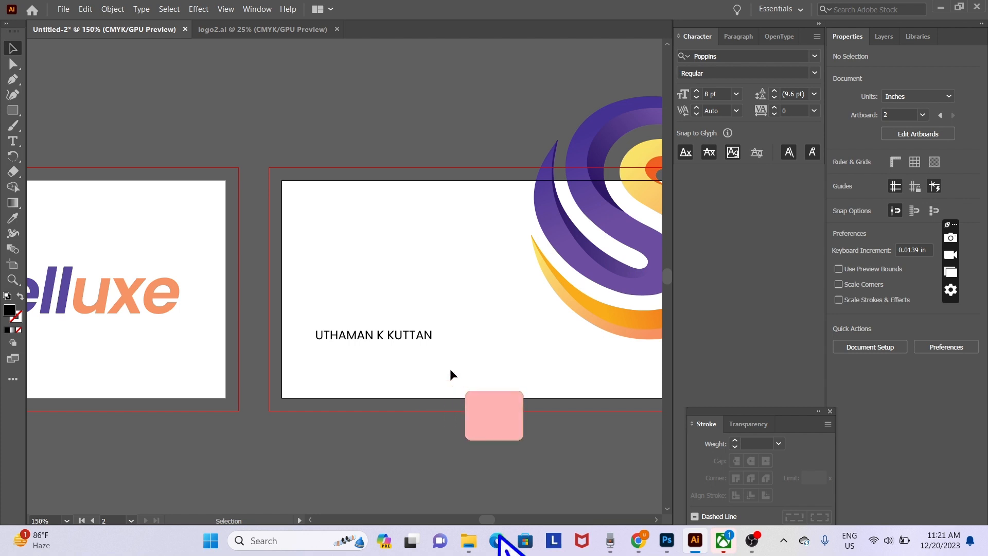
# - Add a 'Graphics' text line below the cardholder's name
pyautogui.press('t')
pyautogui.click(351, 368)
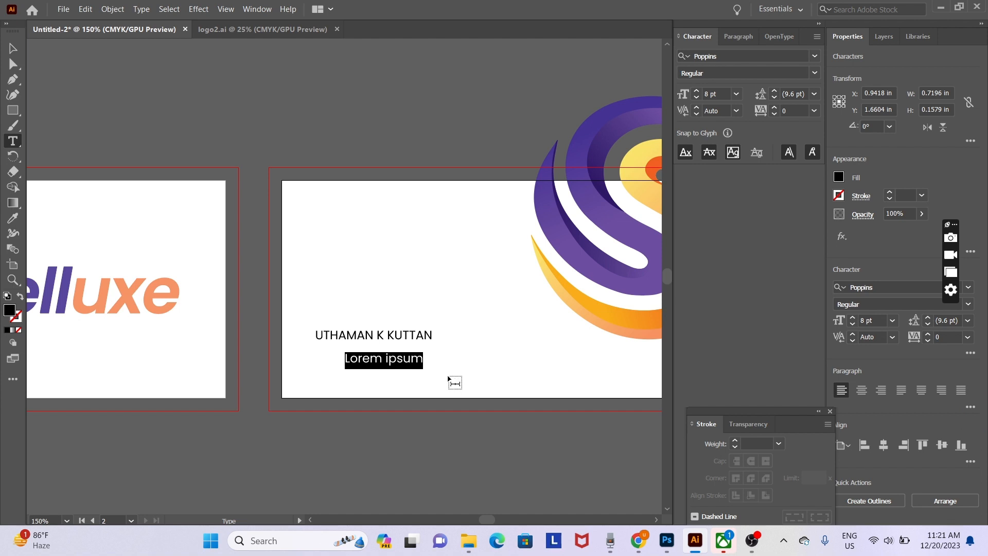
pyautogui.write('Gra')
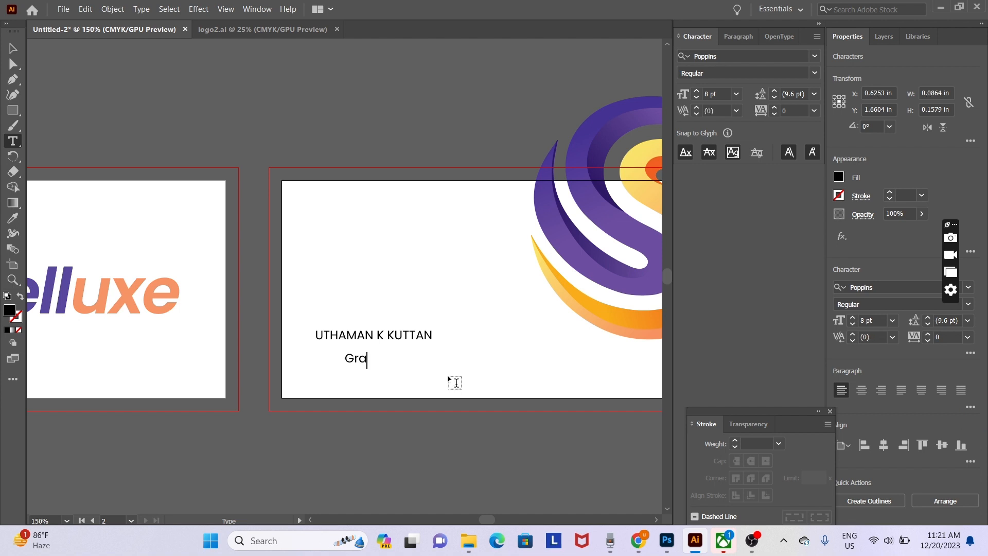
pyautogui.write('phics')
pyautogui.hotkey('ctrl', 'a')
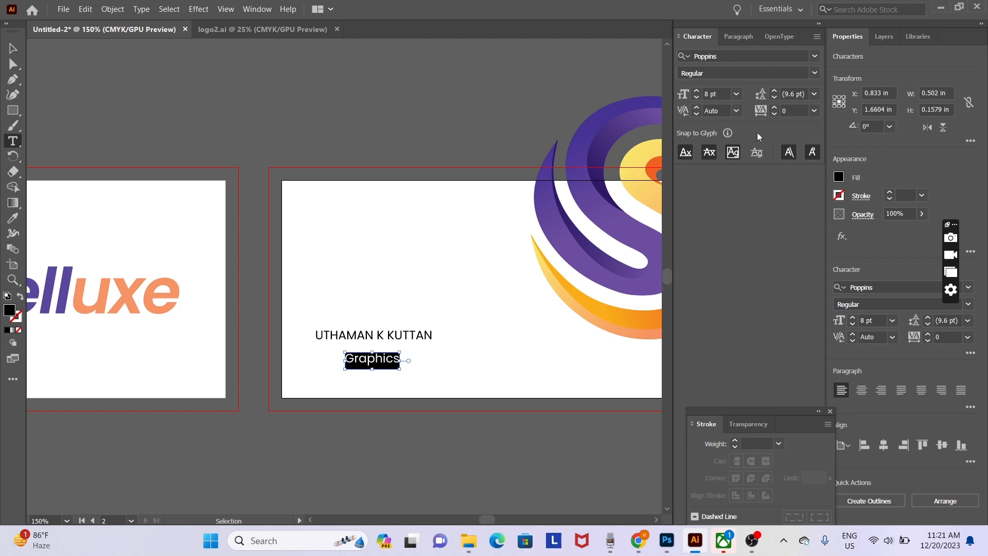
# - Set the Graphics line to Poppins ExtraLight at 7 pt
pyautogui.click(752, 73)
pyautogui.click(815, 77)
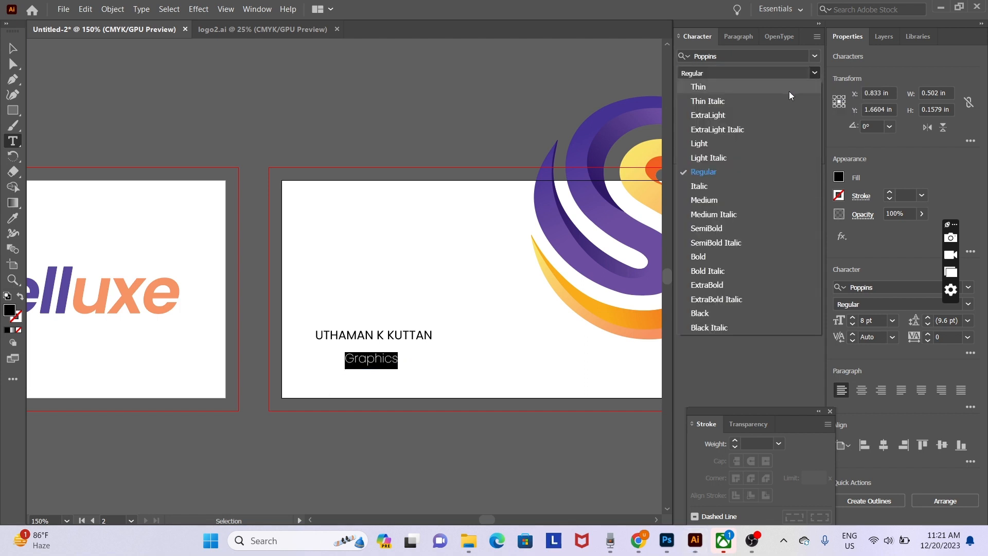
pyautogui.click(763, 114)
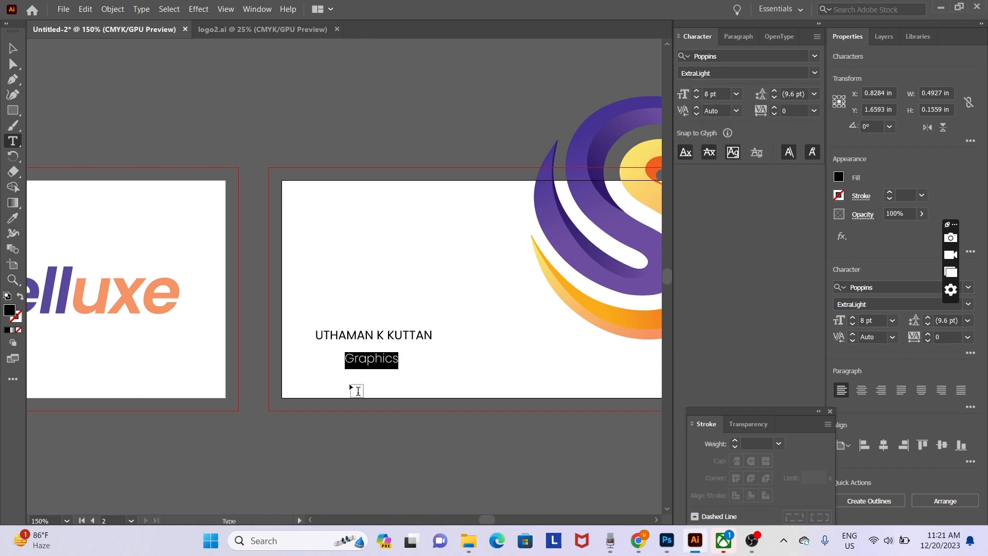
pyautogui.click(381, 358)
pyautogui.hotkey('ctrl', 'a')
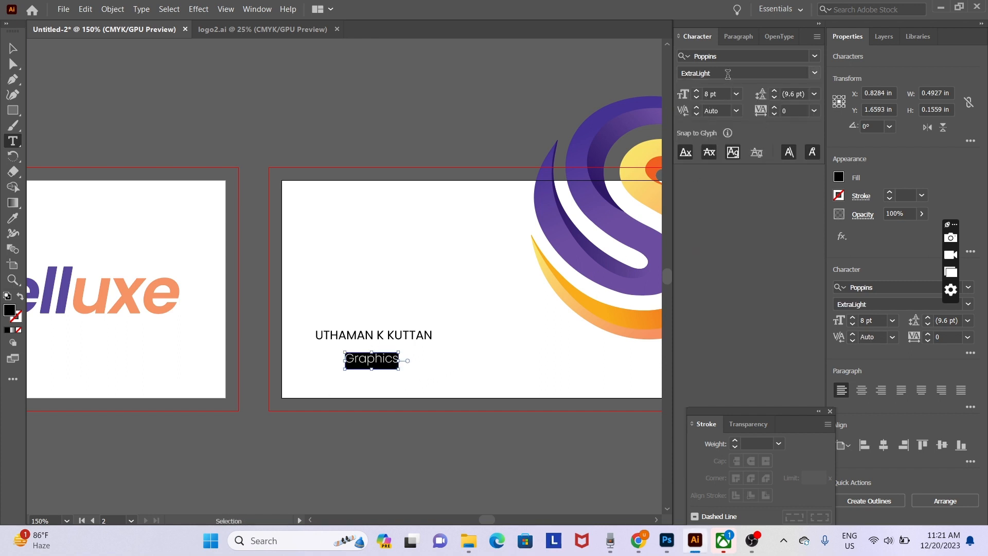
pyautogui.click(727, 73)
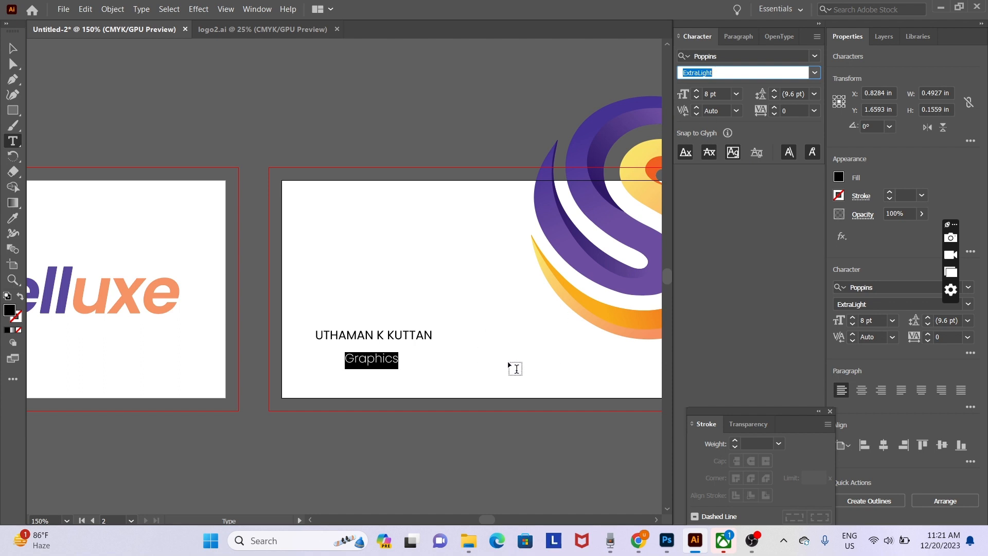
pyautogui.scroll(-1, 725, 94)
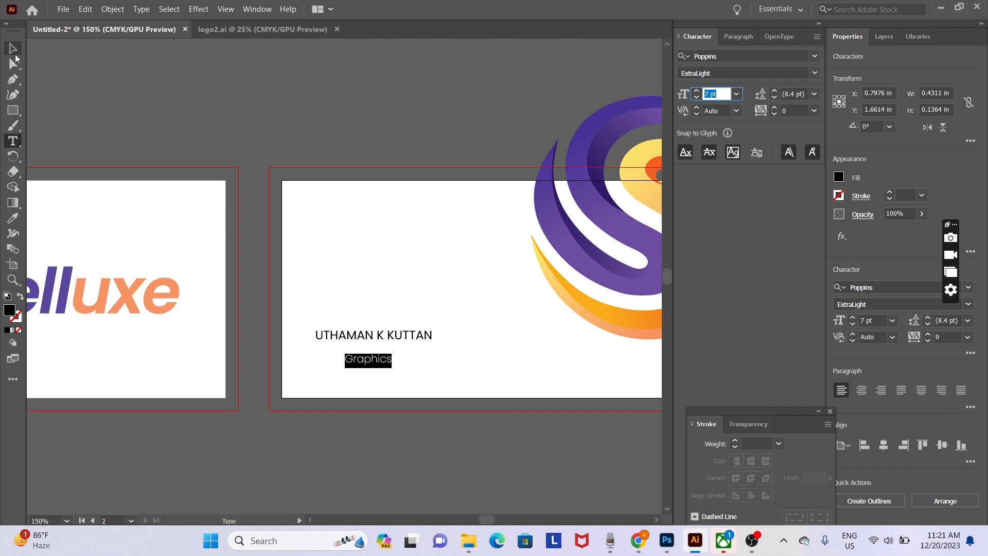
pyautogui.click(372, 357)
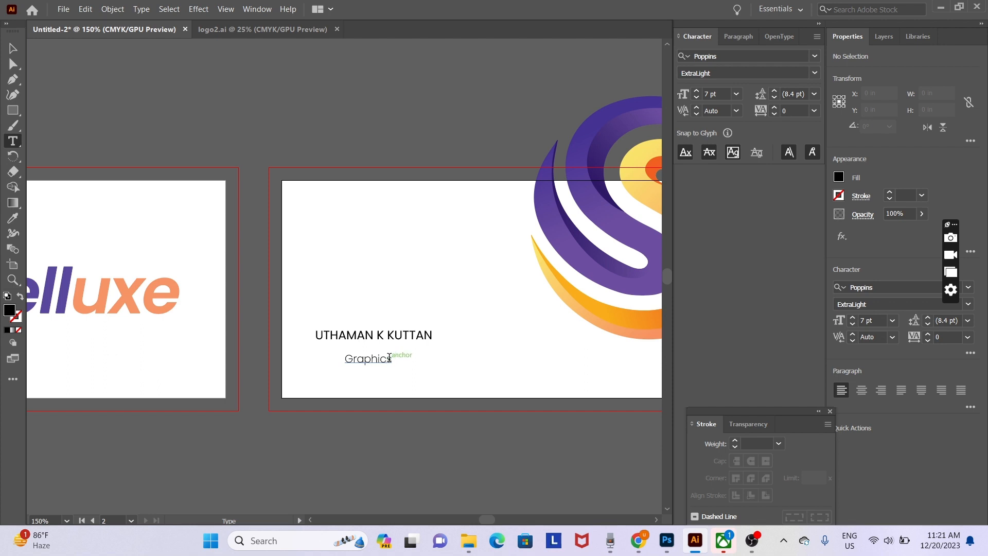
pyautogui.click(379, 358)
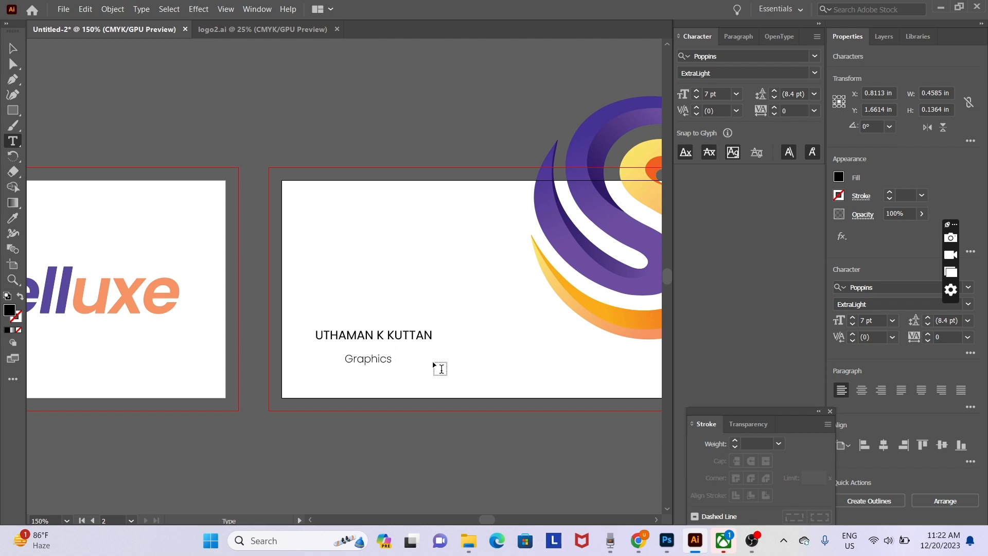
# - Change the subtitle to 'Graphics Designer' and move it up under the name
pyautogui.write('Design')
pyautogui.press('Escape')
pyautogui.click(445, 381)
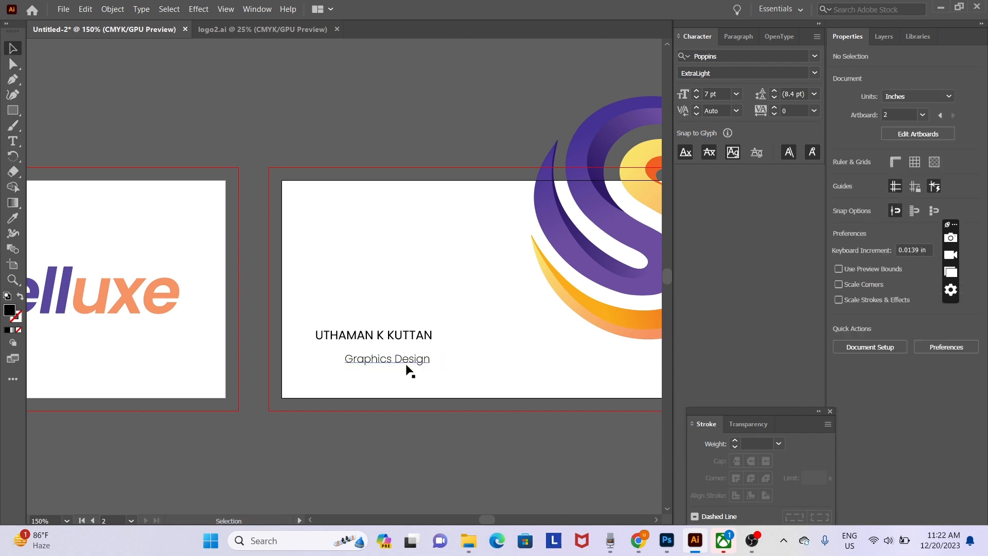
pyautogui.moveTo(406, 367); pyautogui.dragTo(374, 357)
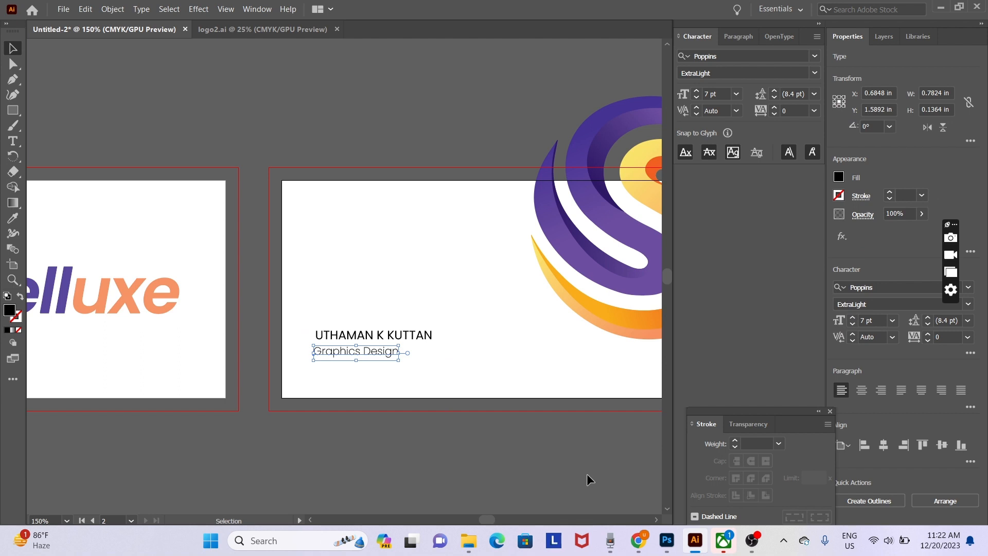
pyautogui.press('t')
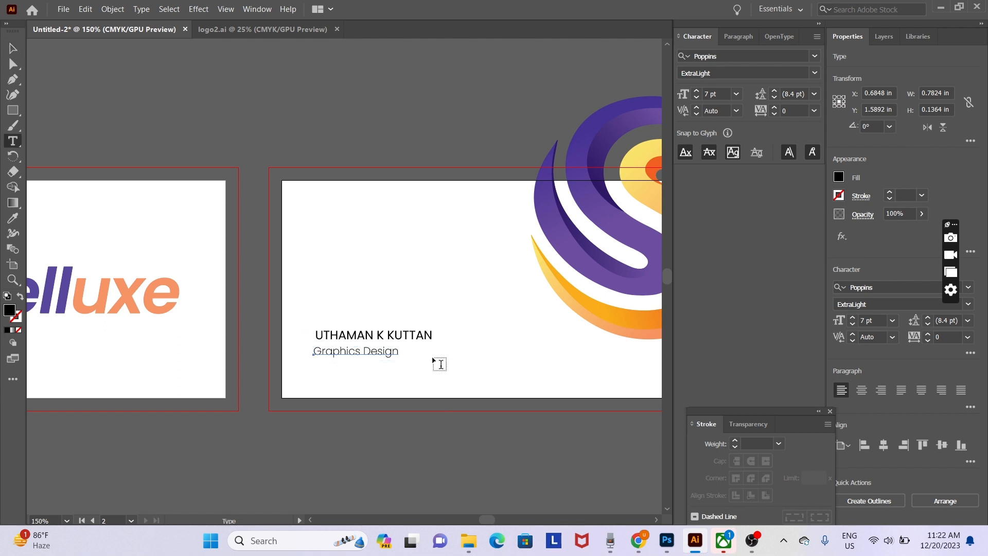
pyautogui.click(392, 348)
pyautogui.write('er')
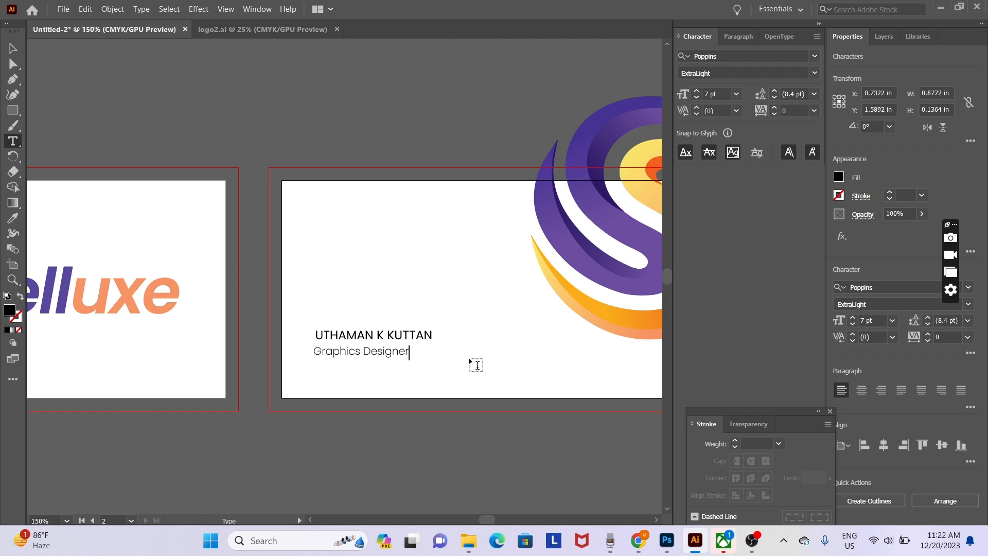
pyautogui.click(19, 49)
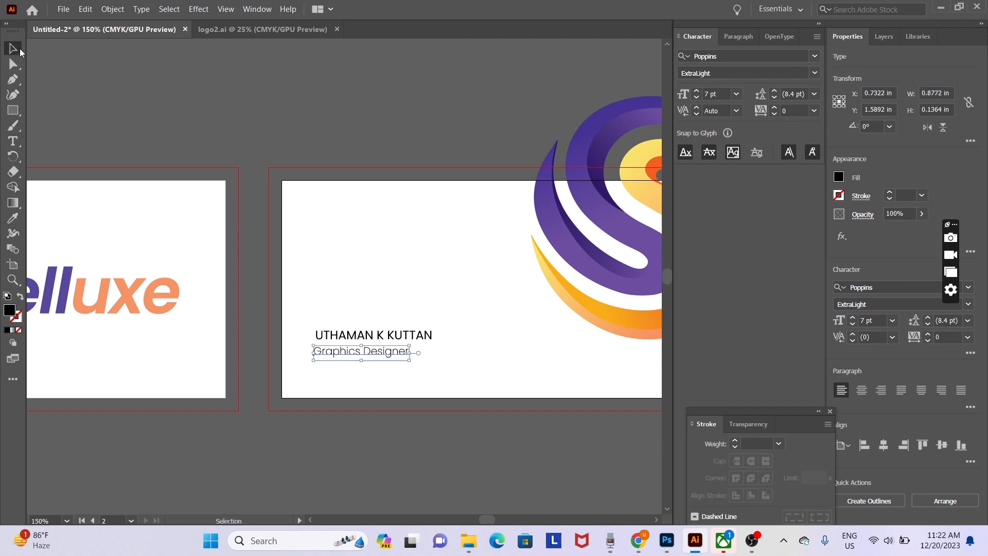
# - Left-align the name with 'Graphics Designer' and nudge the title up slightly
pyautogui.keyDown('shift'); pyautogui.click(426, 337); pyautogui.keyUp('shift')
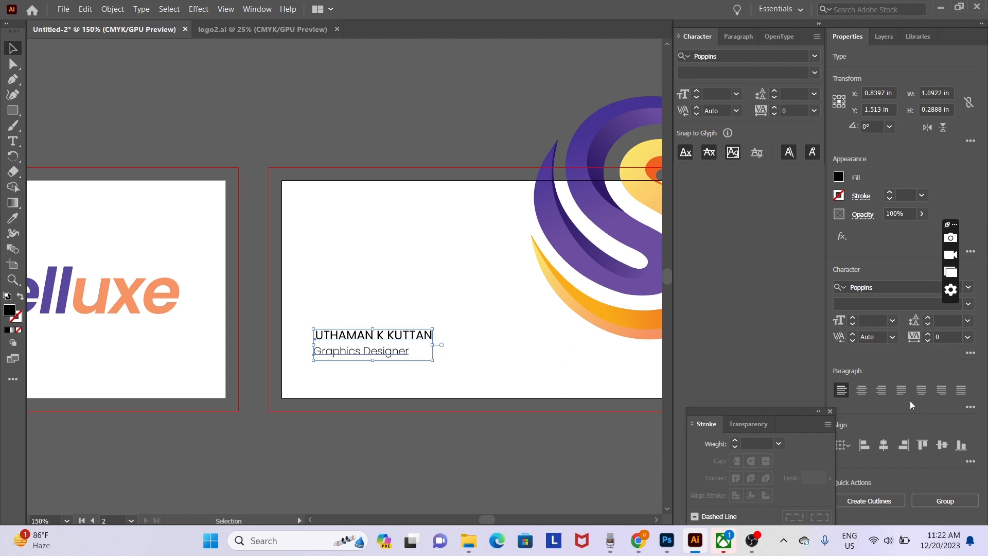
pyautogui.click(864, 446)
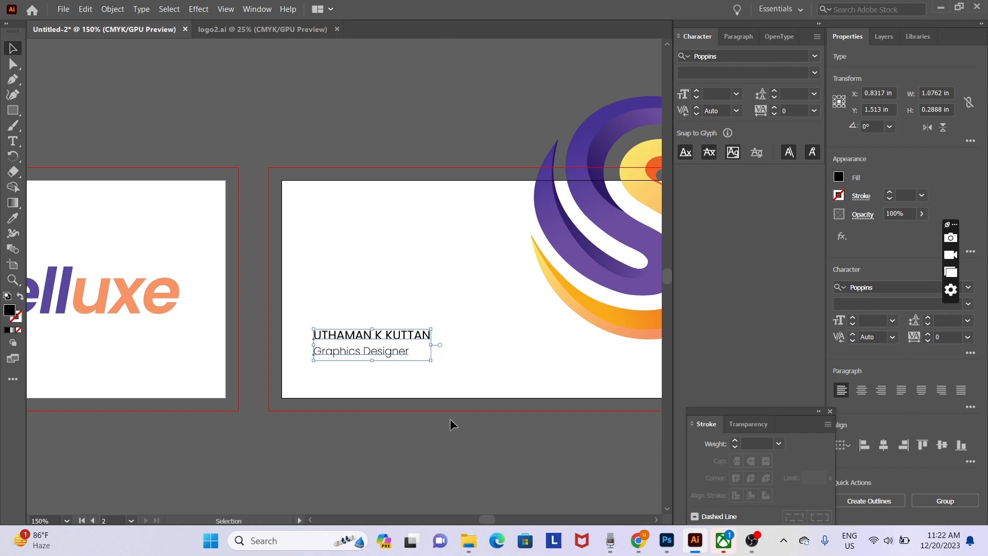
pyautogui.click(421, 418)
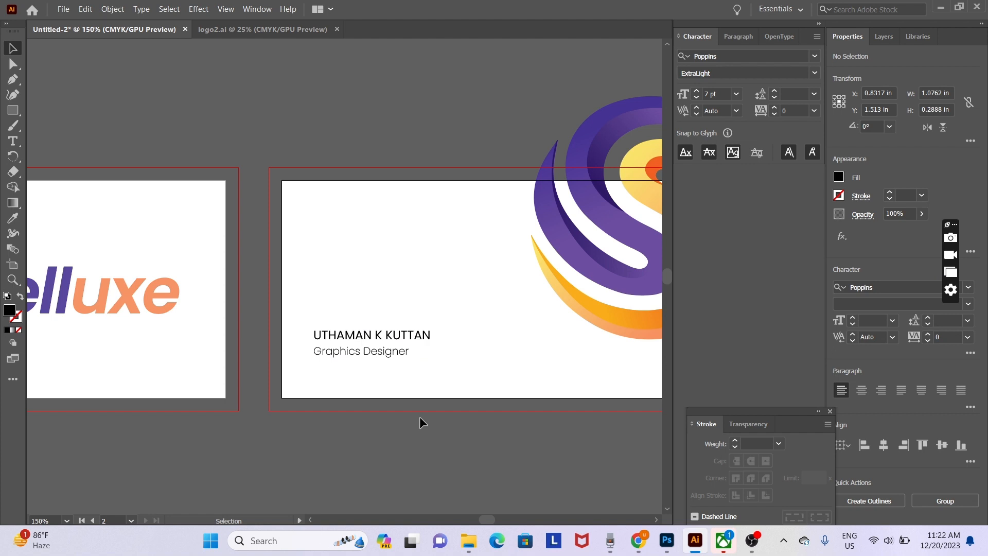
pyautogui.click(392, 352)
pyautogui.moveTo(392, 353); pyautogui.dragTo(396, 356)
pyautogui.press('Up')
pyautogui.press('Up')
pyautogui.press('Up')
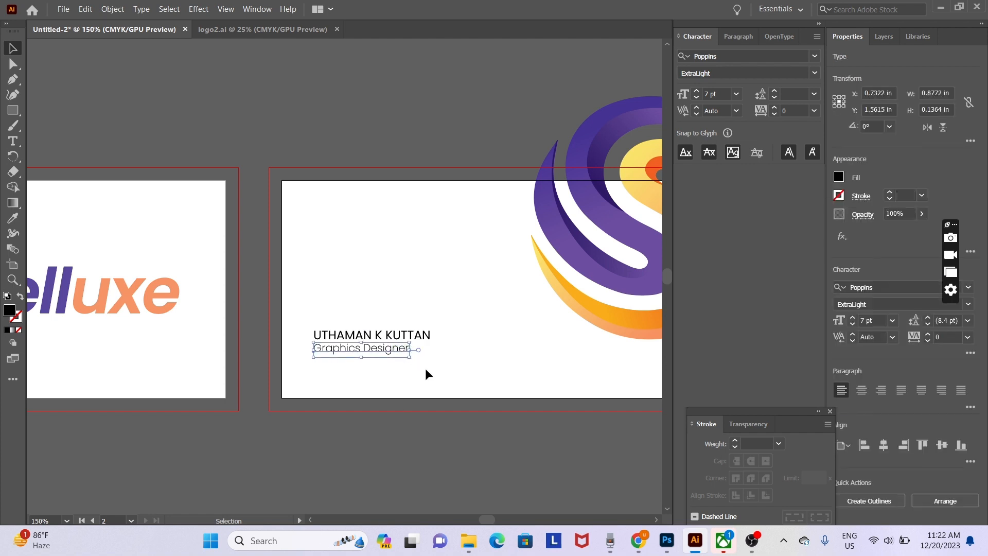
pyautogui.click(488, 364)
# - Set the title just under the name and shift both lines slightly up and right
pyautogui.moveTo(364, 350); pyautogui.dragTo(403, 333)
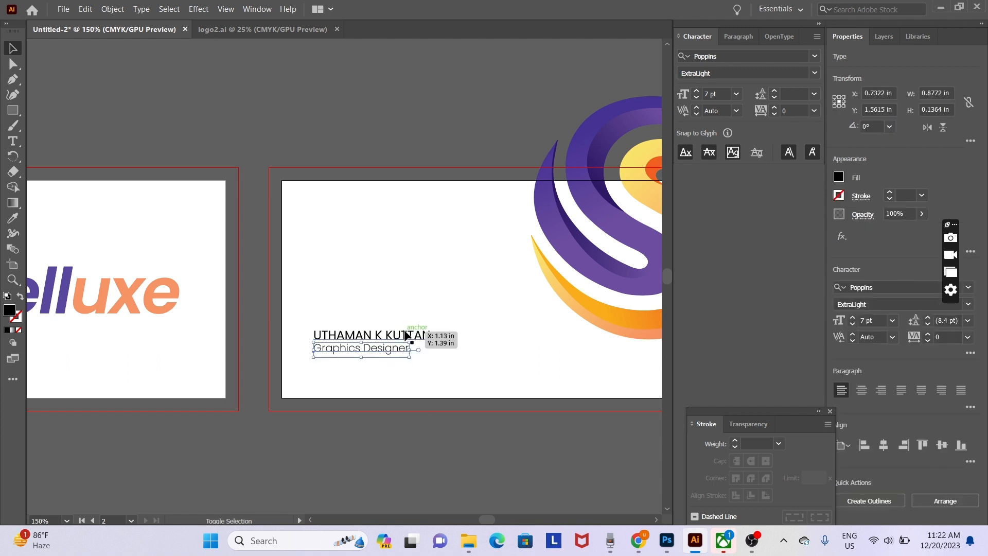
pyautogui.keyDown('shift'); pyautogui.click(406, 334); pyautogui.keyUp('shift')
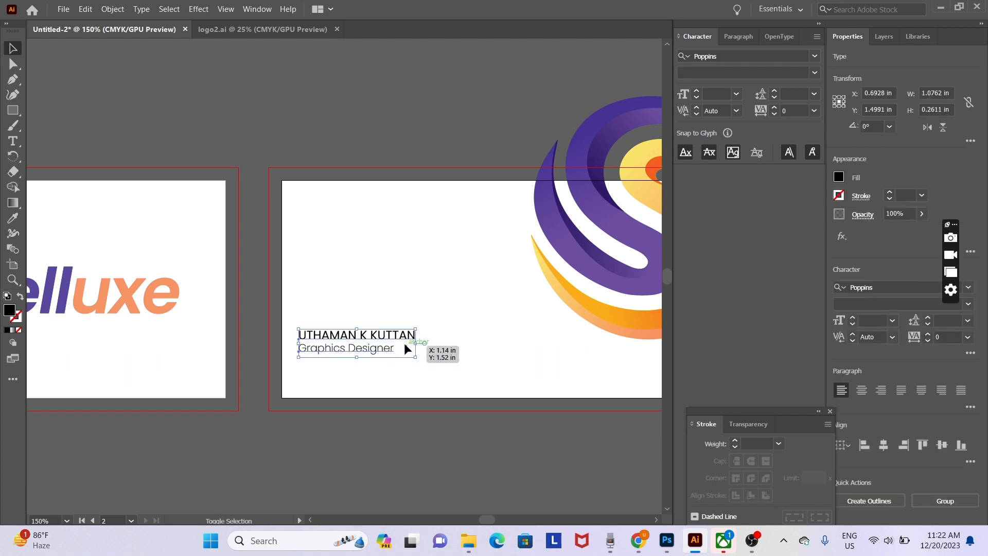
pyautogui.press('Up')
pyautogui.moveTo(406, 349); pyautogui.dragTo(407, 351)
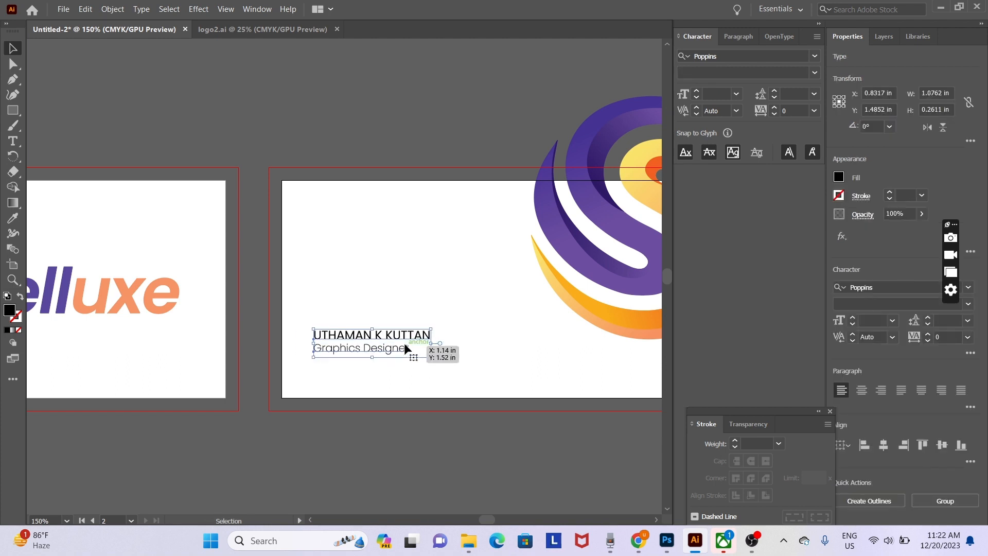
pyautogui.click(379, 389)
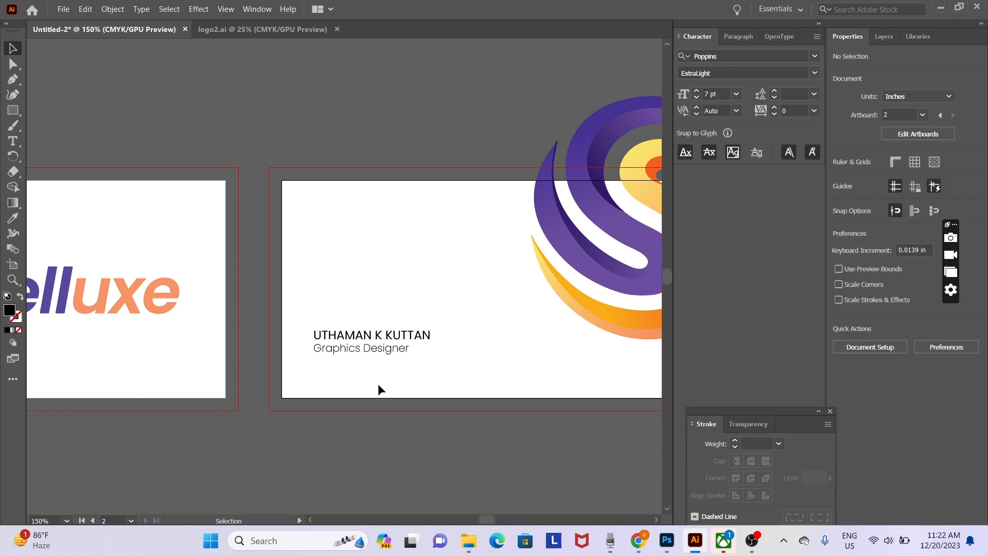
pyautogui.hotkey('ctrl', 'o')
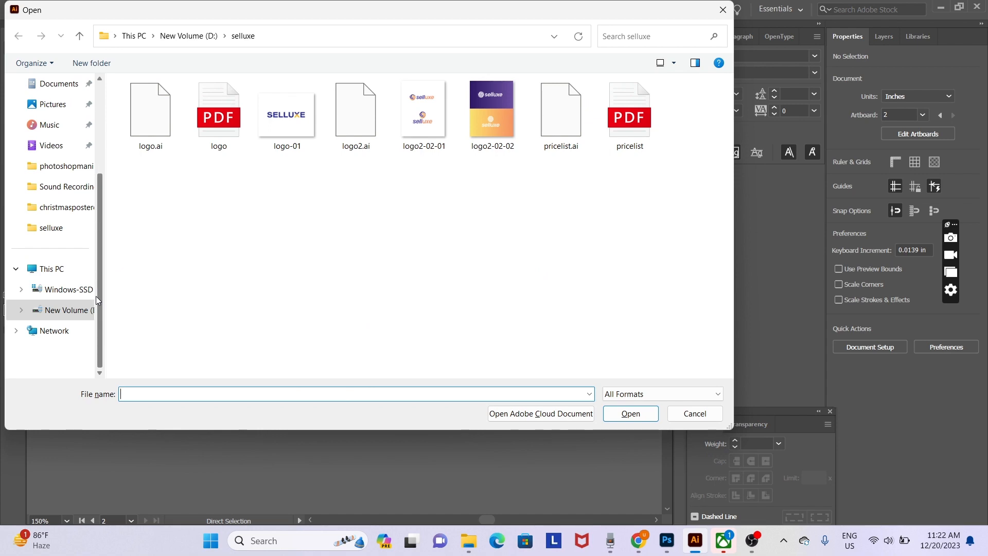
# - Open contacticons.svg from the D:\element\contacticon folder
pyautogui.scroll(-1, 96, 295)
pyautogui.click(67, 310)
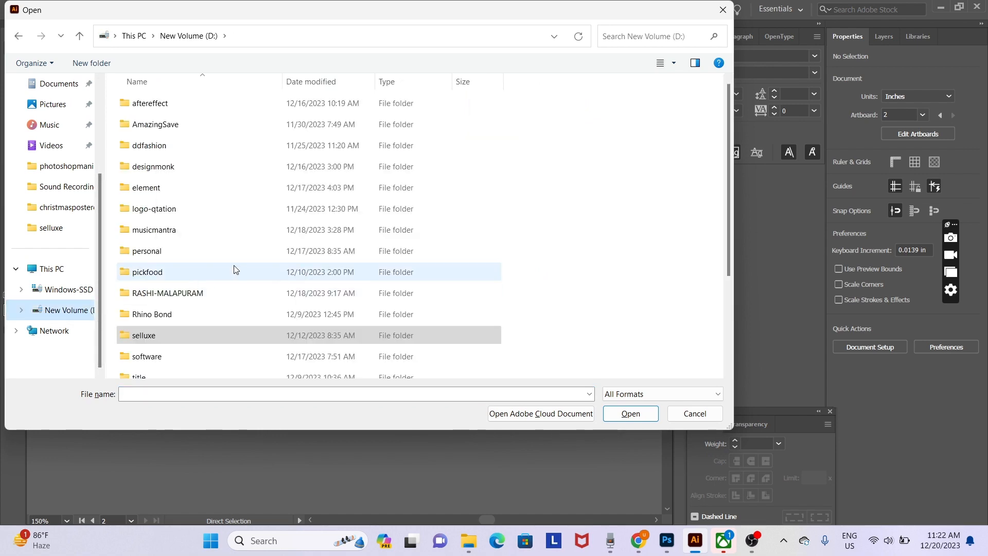
pyautogui.doubleClick(202, 186)
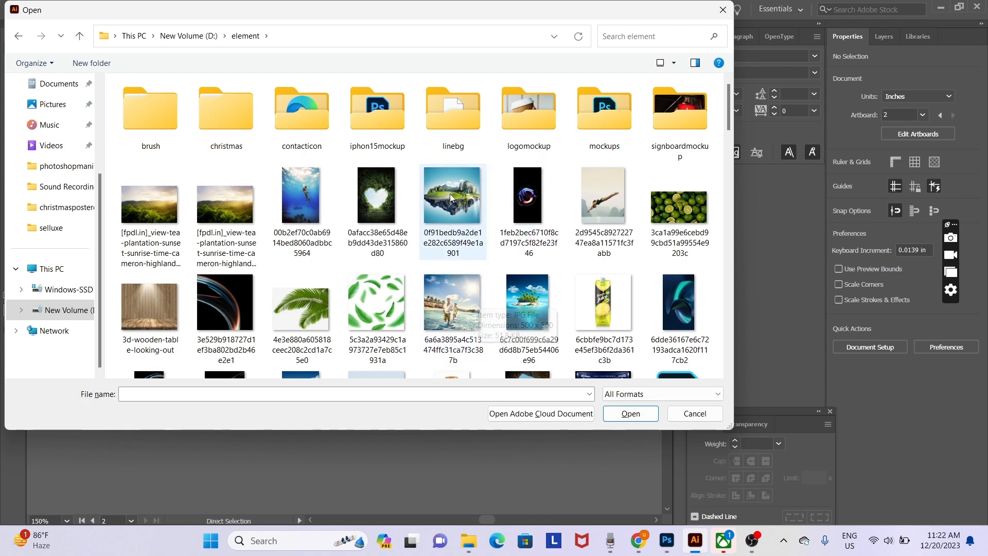
pyautogui.doubleClick(302, 111)
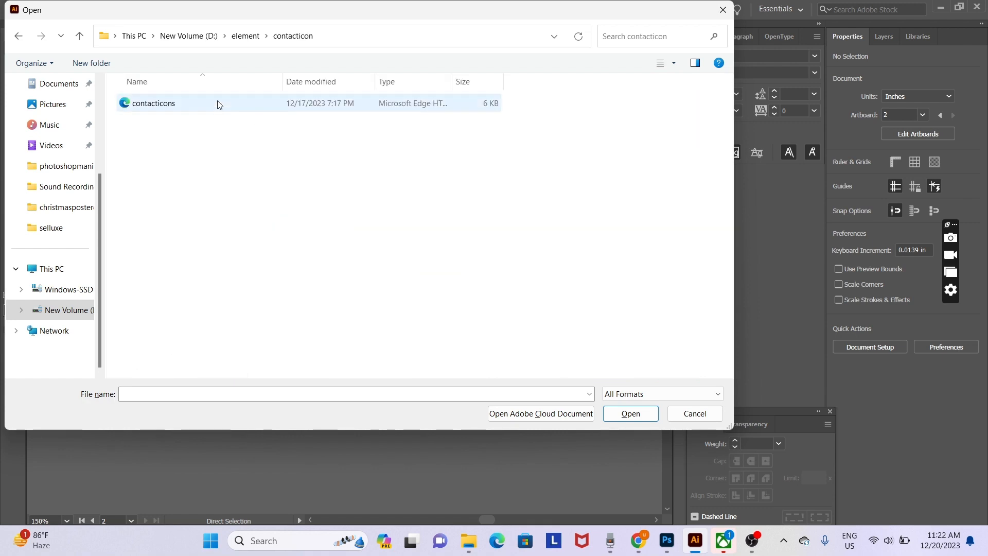
pyautogui.doubleClick(189, 104)
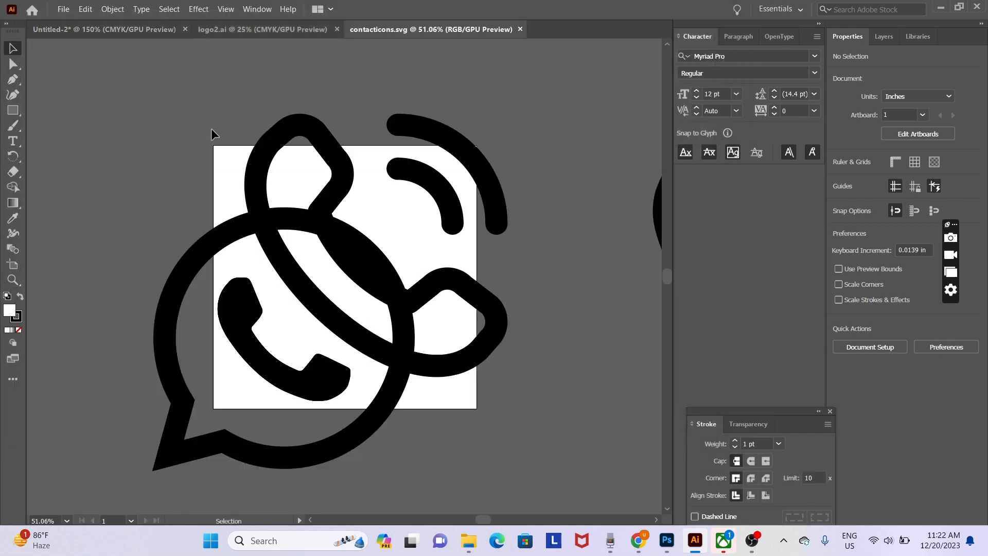
# - Drag the speech-bubble icon away from the phone icon, then return to Untitled-2
pyautogui.moveTo(387, 401); pyautogui.dragTo(175, 420)
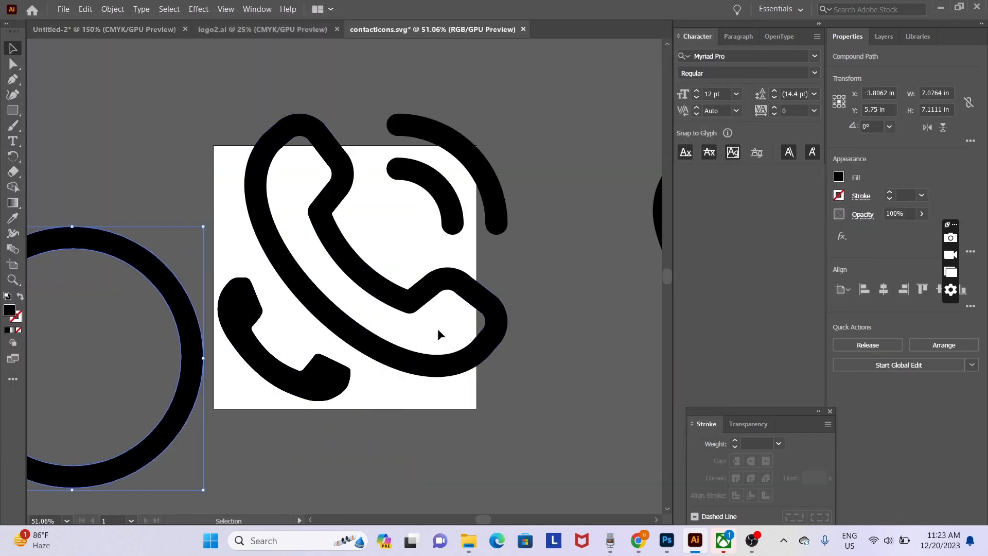
pyautogui.click(459, 298)
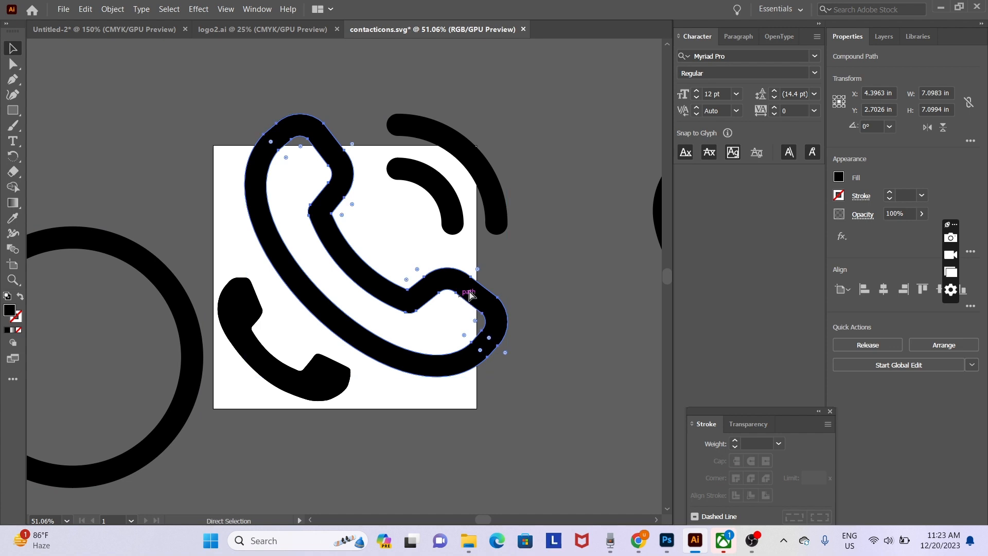
pyautogui.click(140, 34)
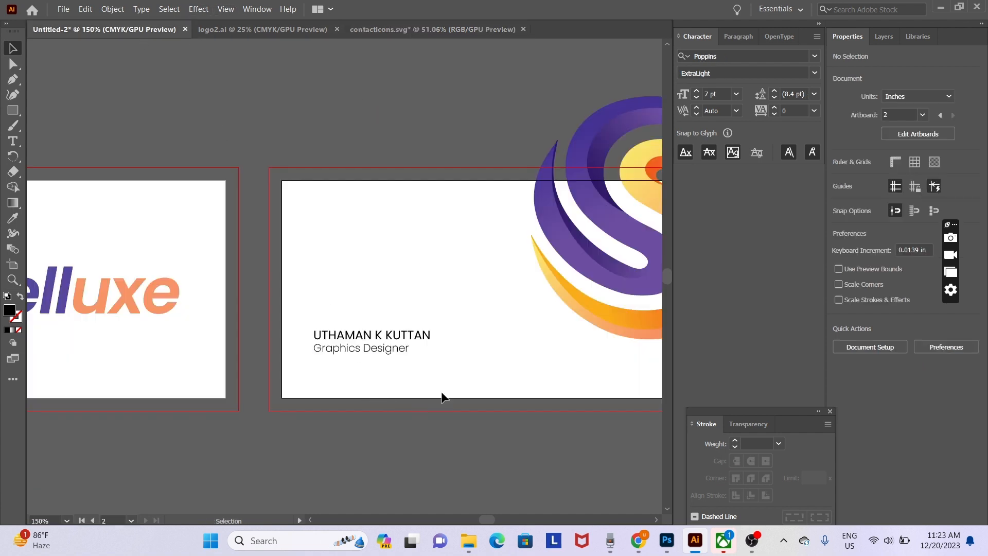
# - Type the phone number below the job title, with spaces separating the digit groups
pyautogui.press('t')
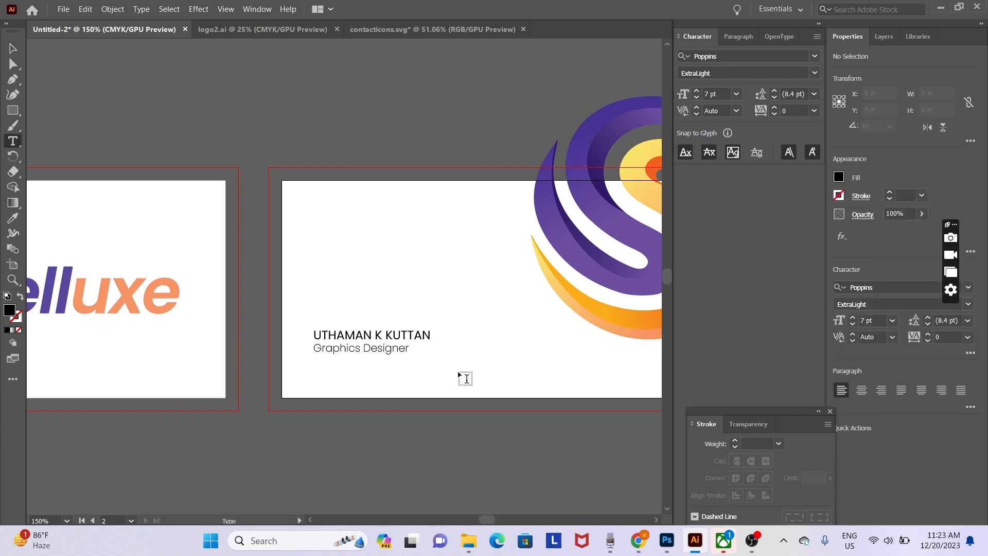
pyautogui.click(458, 371)
pyautogui.hotkey('ctrl', 'z')
pyautogui.click(460, 370)
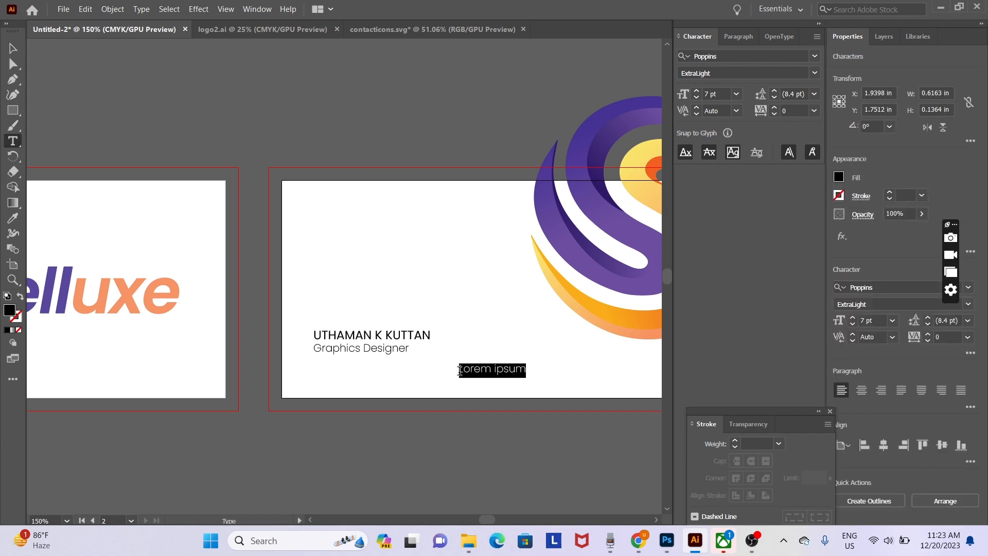
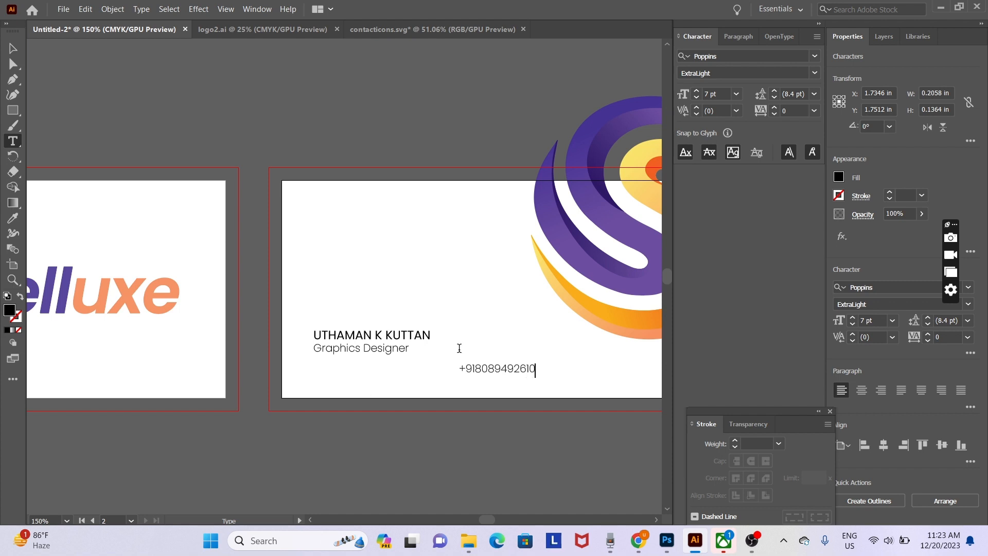
pyautogui.click(520, 367)
pyautogui.click(503, 368)
pyautogui.click(14, 48)
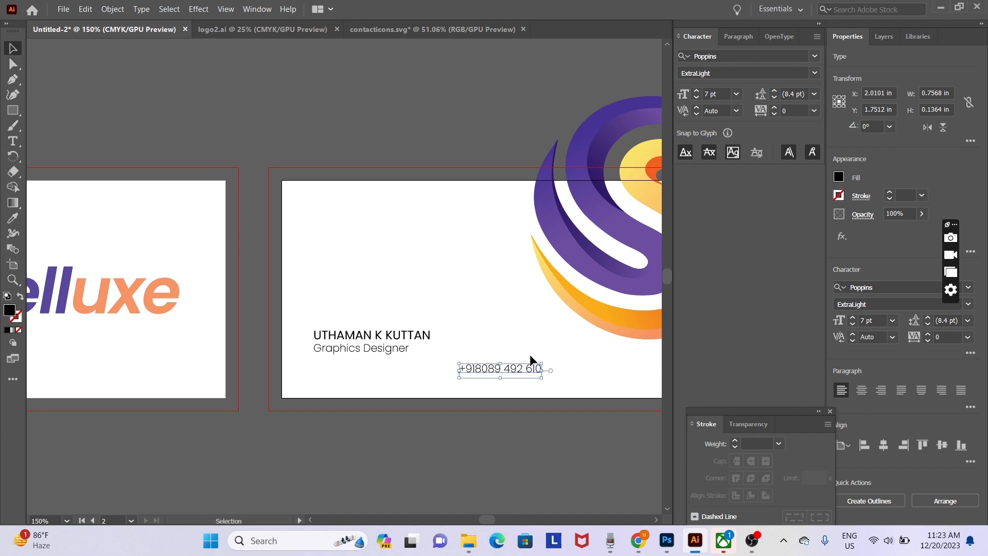
# - Move the phone number under the job title and set it to 6 pt
pyautogui.moveTo(524, 364); pyautogui.dragTo(401, 374)
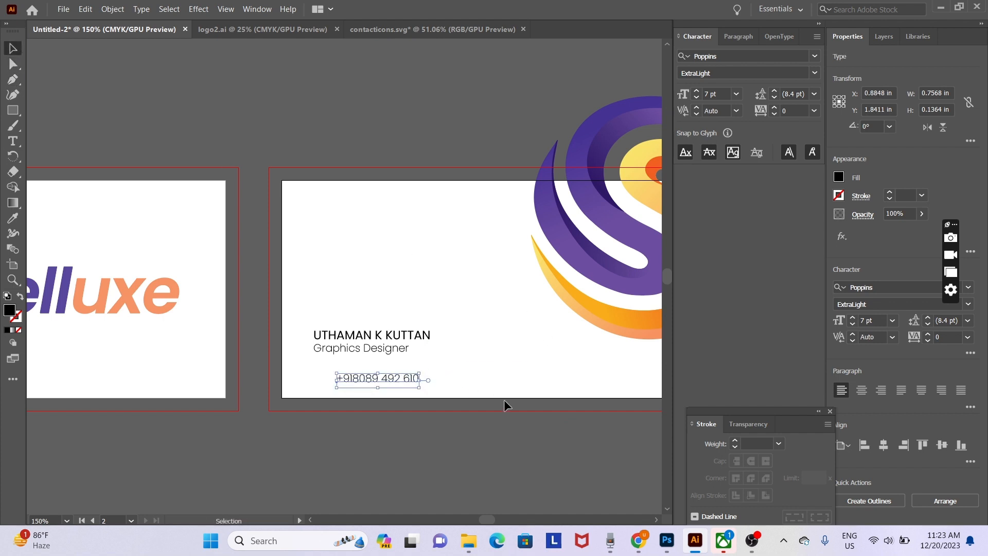
pyautogui.click(723, 94)
pyautogui.press('Down')
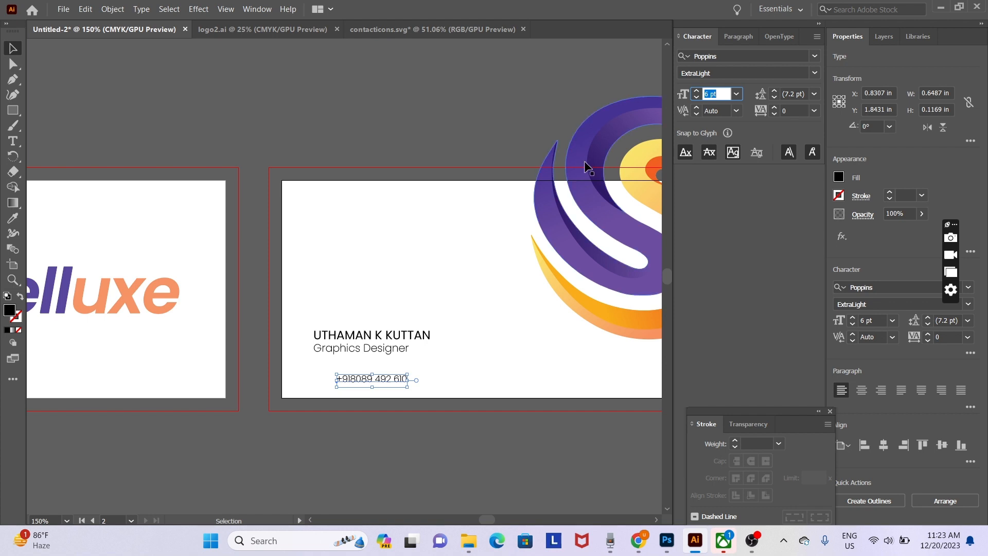
pyautogui.click(516, 369)
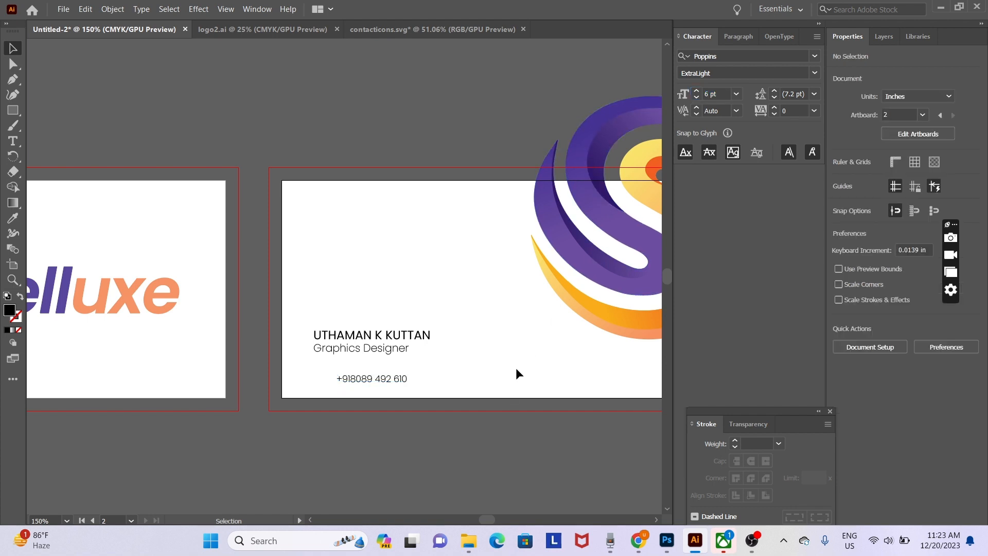
# - Paste the copied phone icon into the business card, shrink it, then delete it
pyautogui.click(416, 29)
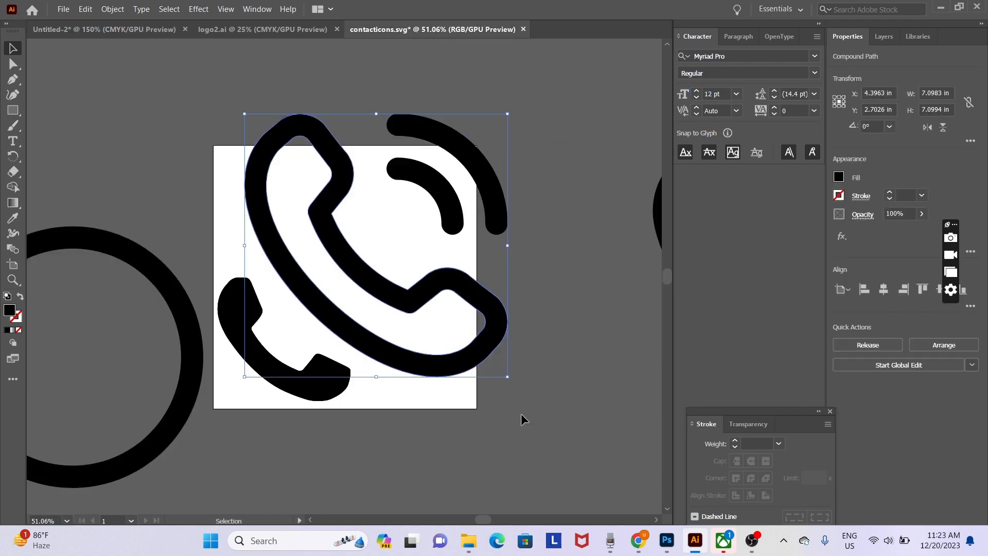
pyautogui.click(98, 29)
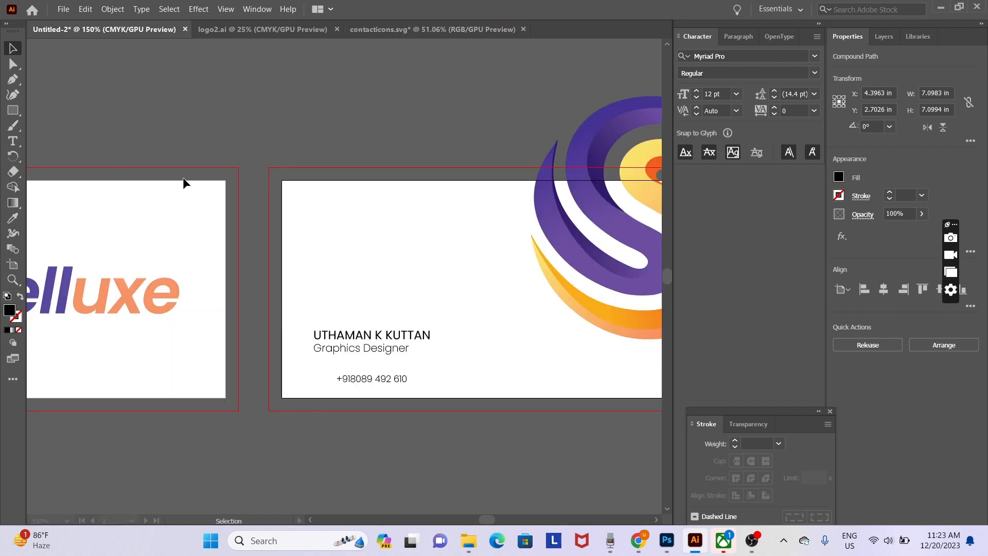
pyautogui.press('a')
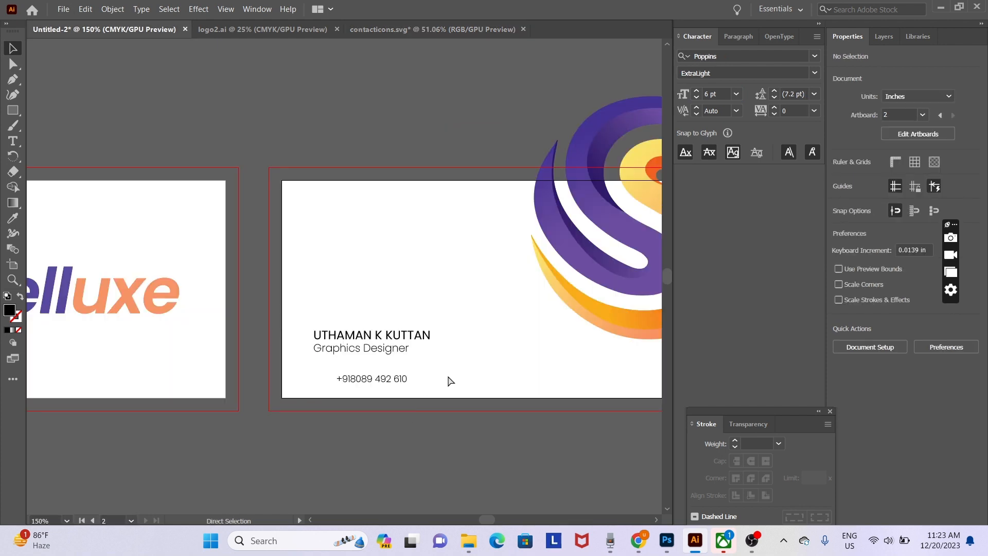
pyautogui.hotkey('ctrl', 'v')
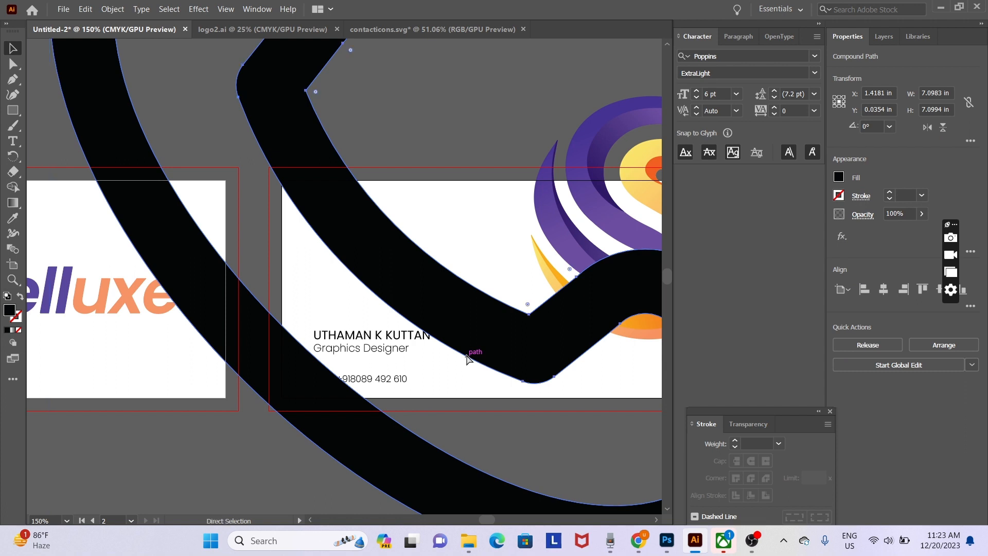
pyautogui.hotkey('ctrl', '-')
pyautogui.hotkey('ctrl', '-')
pyautogui.press('v')
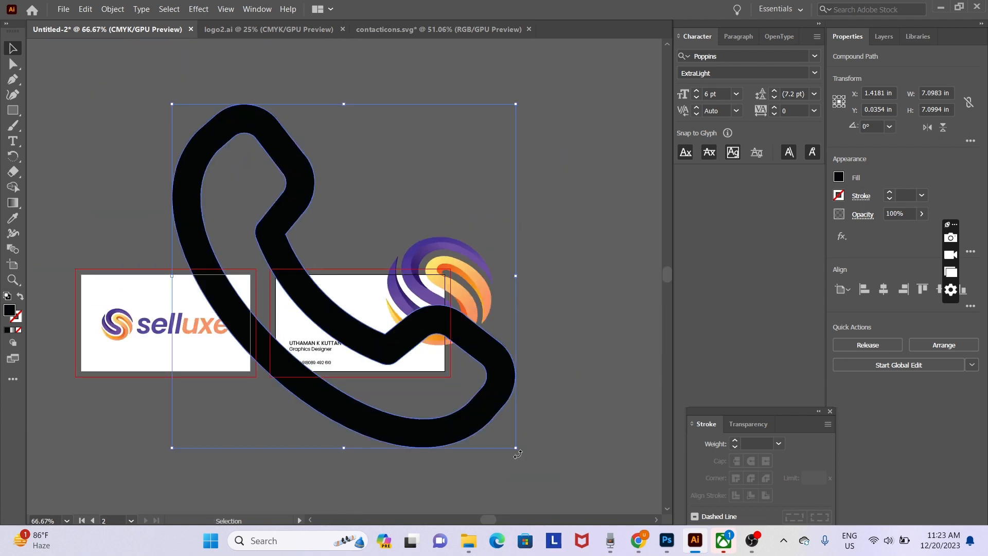
pyautogui.moveTo(514, 449); pyautogui.dragTo(233, 164)
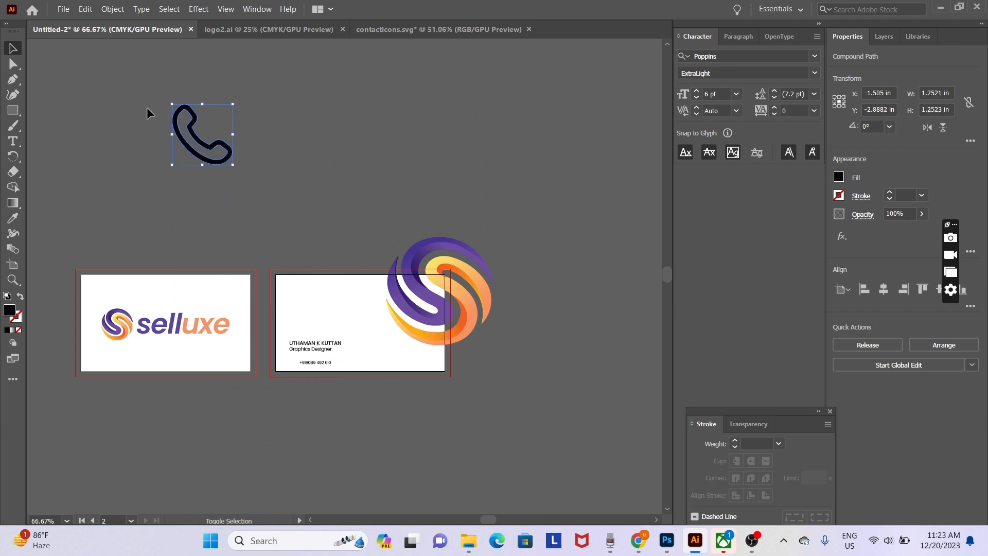
pyautogui.press('Delete')
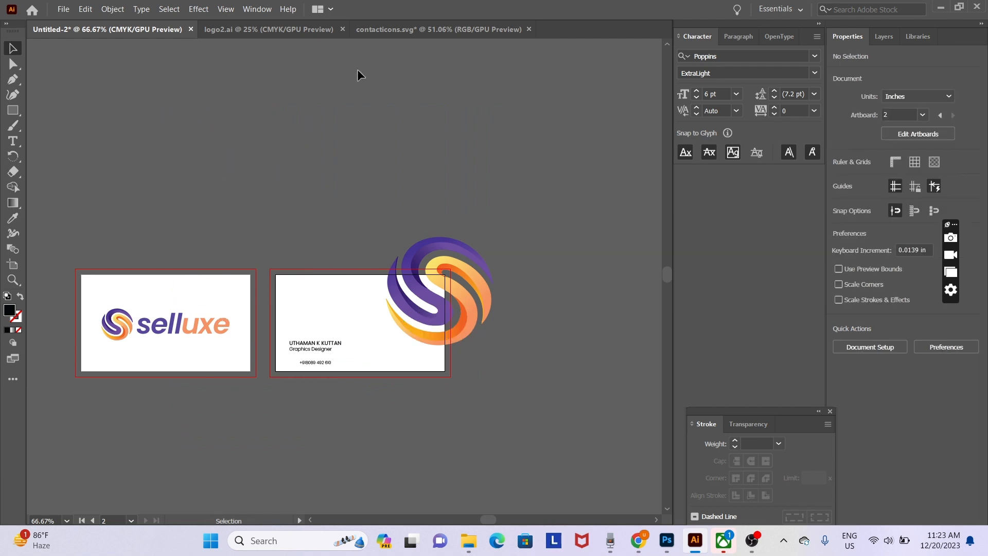
# - In contacticons.svg, separate the phone from its signal arcs and move the ringing-phone group up
pyautogui.click(420, 26)
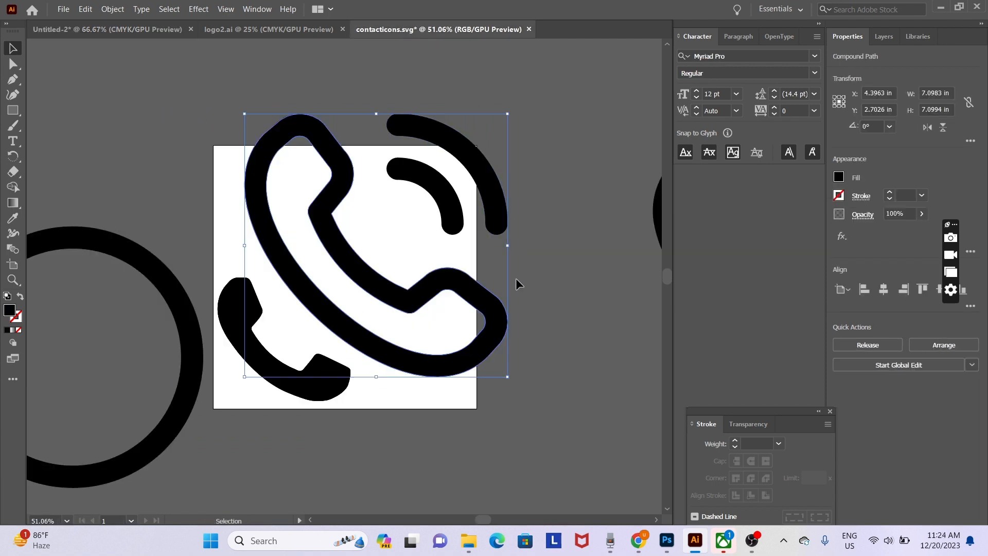
pyautogui.moveTo(535, 147); pyautogui.dragTo(369, 299)
pyautogui.keyDown('shift'); pyautogui.click(490, 219); pyautogui.keyUp('shift')
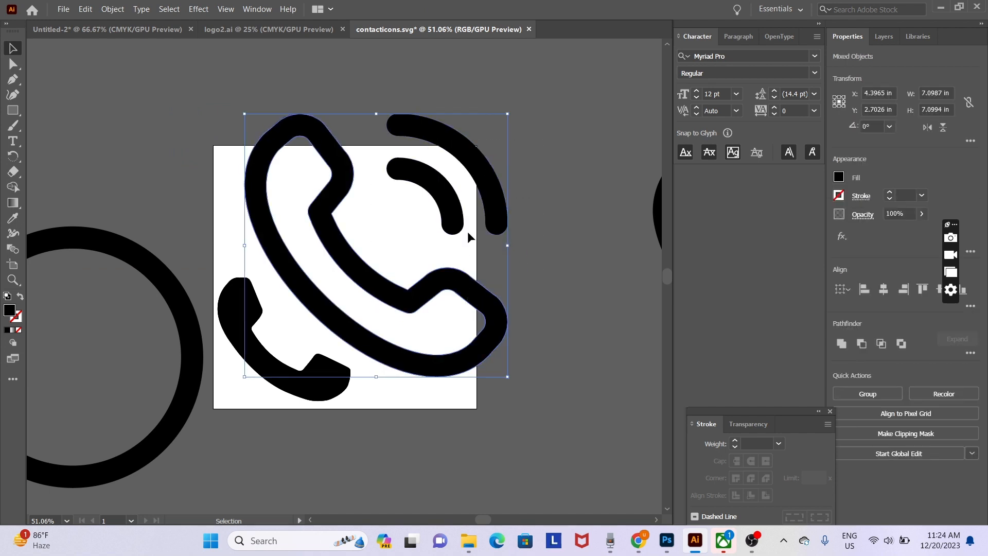
pyautogui.keyDown('shift'); pyautogui.click(458, 225); pyautogui.keyUp('shift')
pyautogui.moveTo(455, 275); pyautogui.dragTo(465, 228)
pyautogui.hotkey('ctrl', 'z')
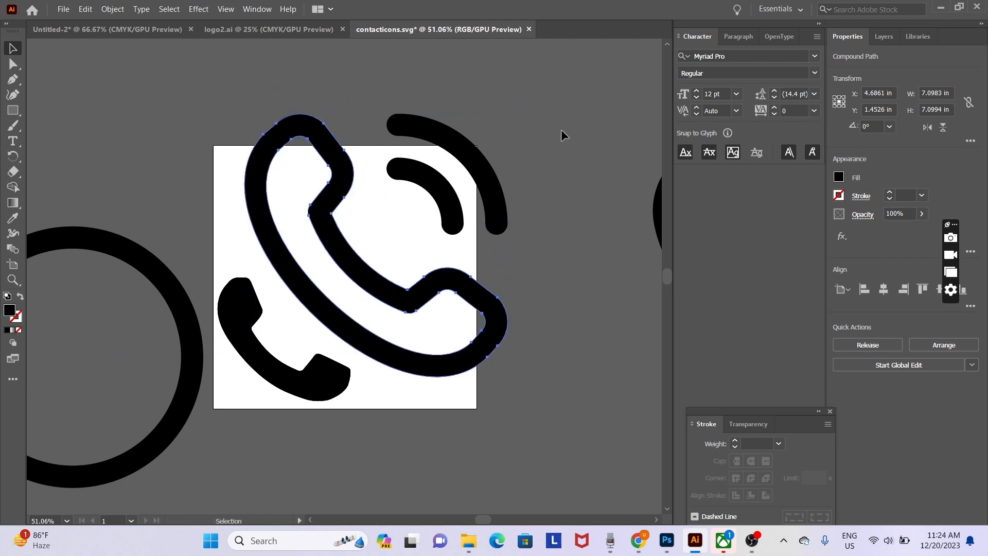
pyautogui.click(561, 127)
pyautogui.click(392, 280)
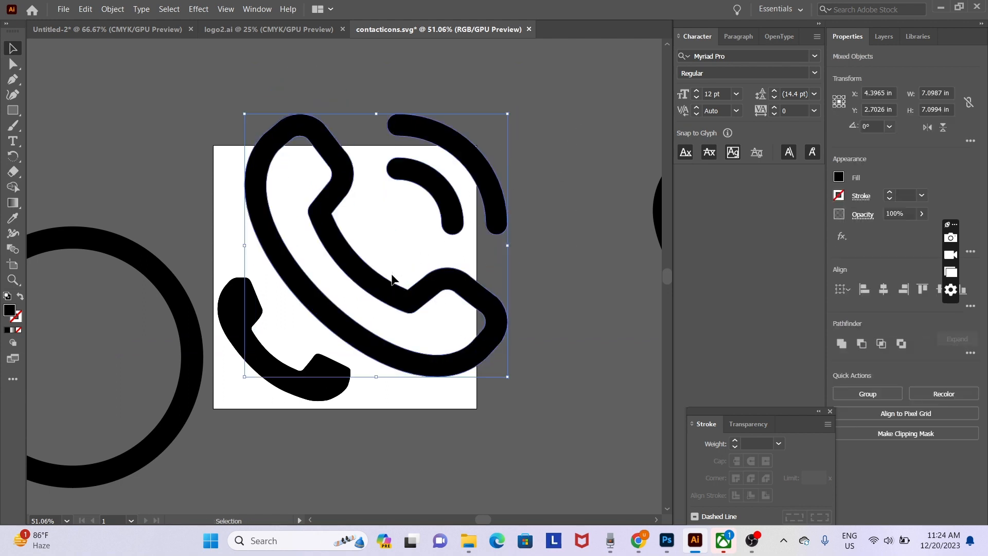
pyautogui.moveTo(455, 291); pyautogui.dragTo(473, 190)
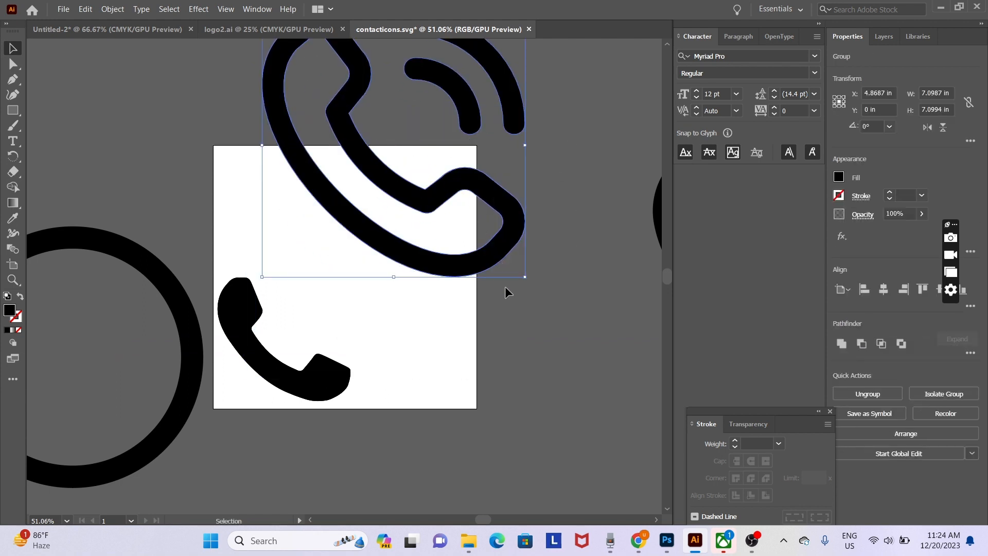
# - Paste the handset onto the zoomed-in back of the card, then delete it again
pyautogui.click(114, 32)
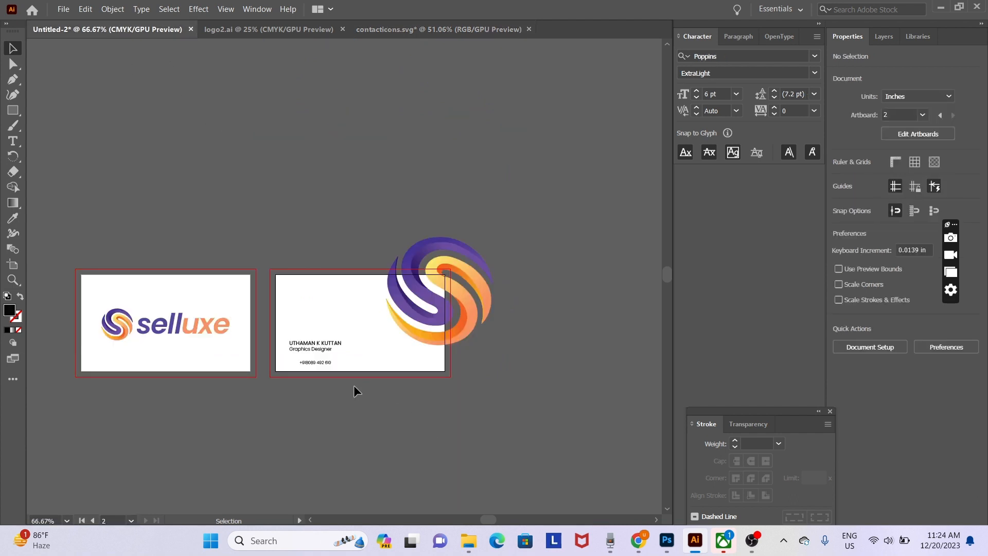
pyautogui.hotkey('ctrl', '=')
pyautogui.hotkey('ctrl', '=')
pyautogui.hotkey('ctrl', '=')
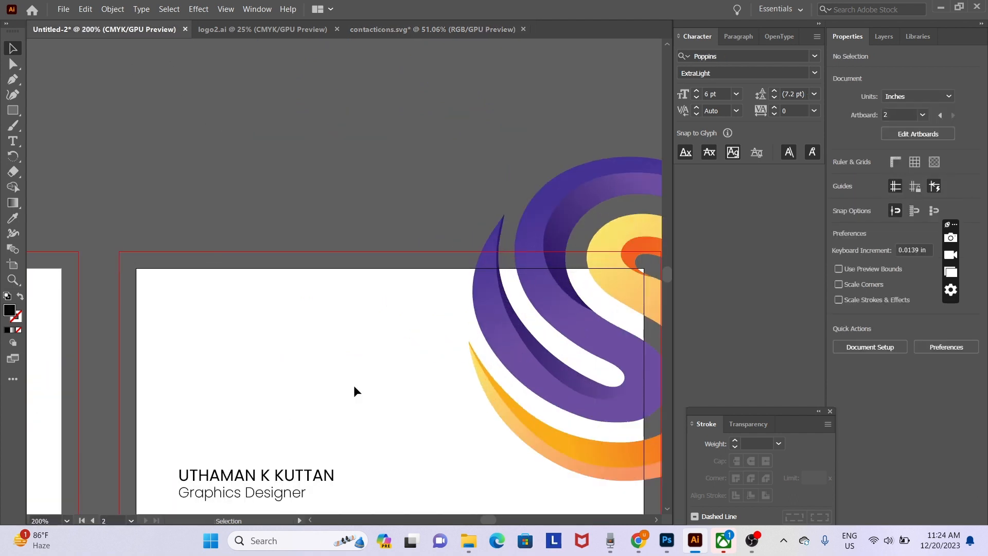
pyautogui.moveTo(362, 442); pyautogui.dragTo(370, 238)
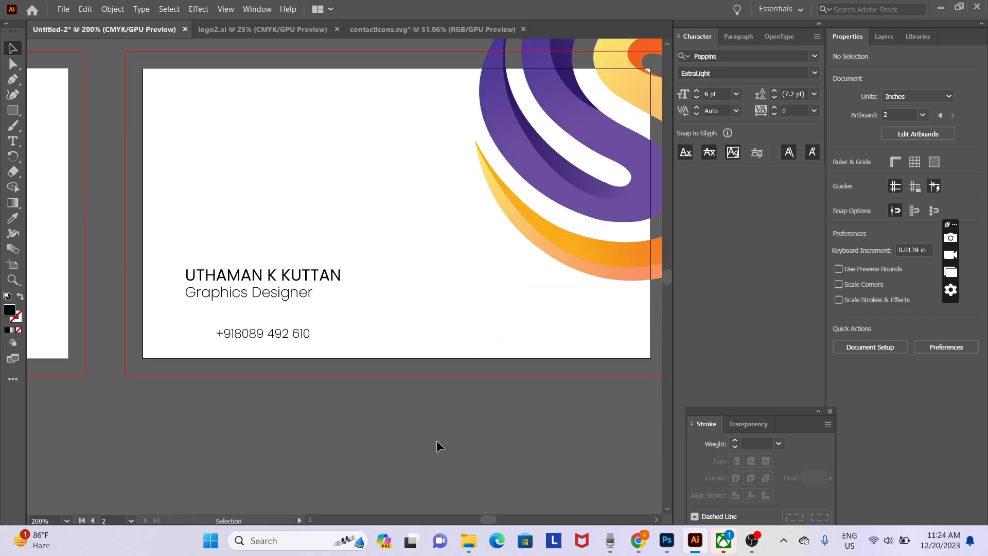
pyautogui.press('a')
pyautogui.hotkey('ctrl', 'v')
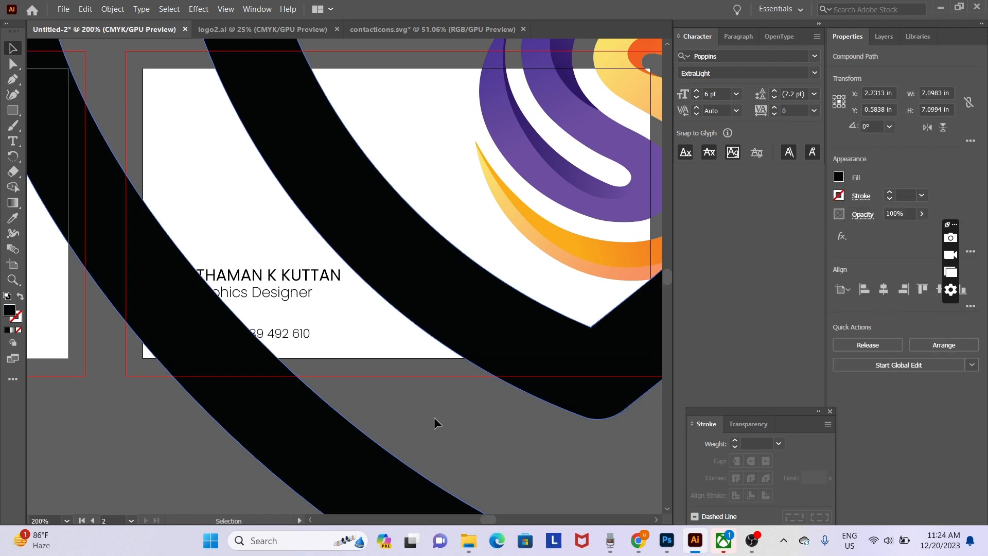
pyautogui.hotkey('ctrl', '-')
pyautogui.hotkey('ctrl', '-')
pyautogui.hotkey('ctrl', '-')
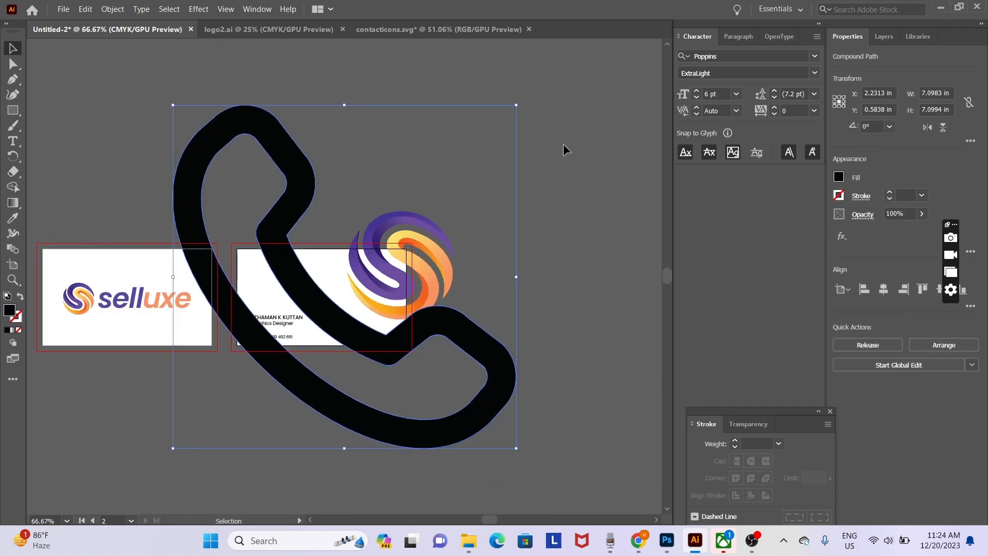
pyautogui.press('Delete')
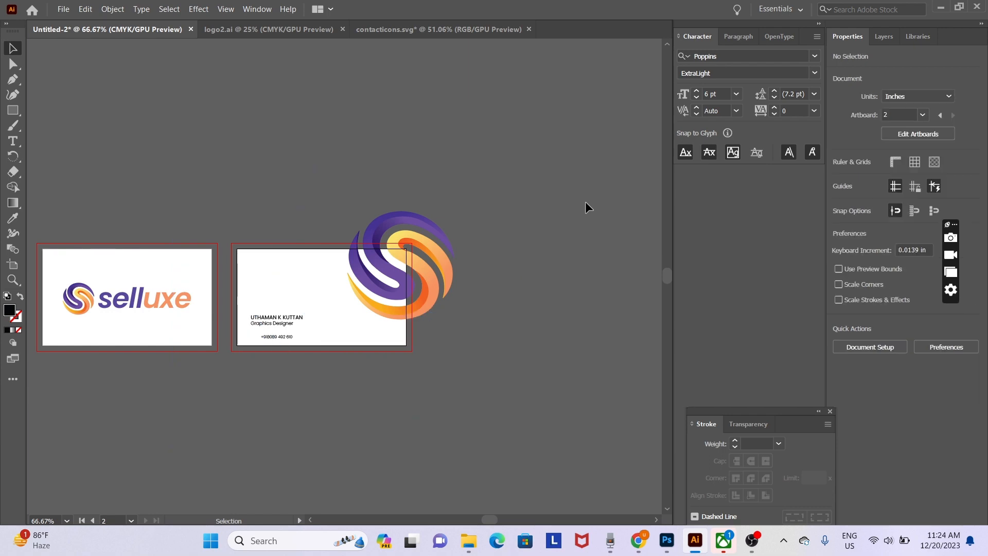
# - Paste the ringing-phone group into Untitled-2, shrink it to about 2.13 in, and move it onto the back
pyautogui.click(409, 29)
pyautogui.moveTo(471, 105); pyautogui.dragTo(472, 135)
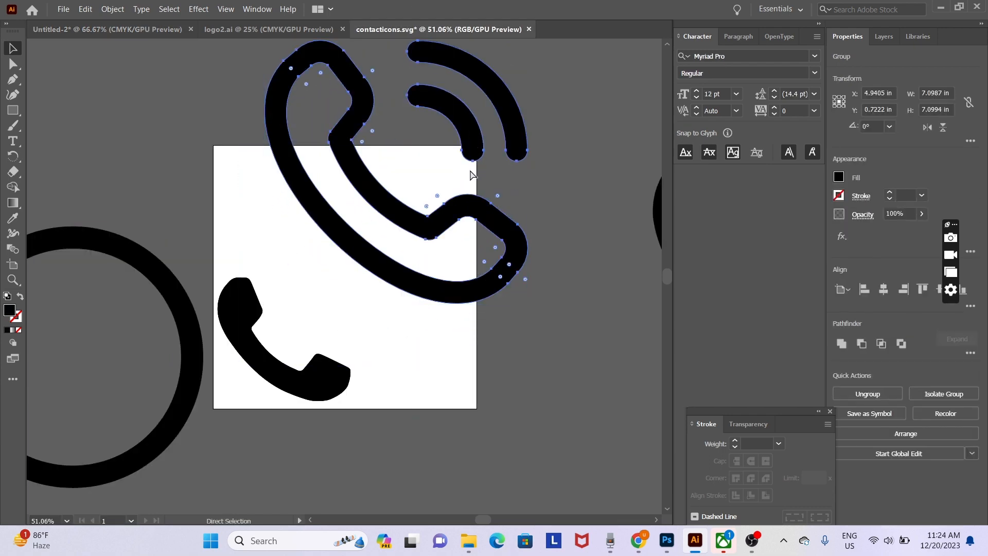
pyautogui.click(124, 29)
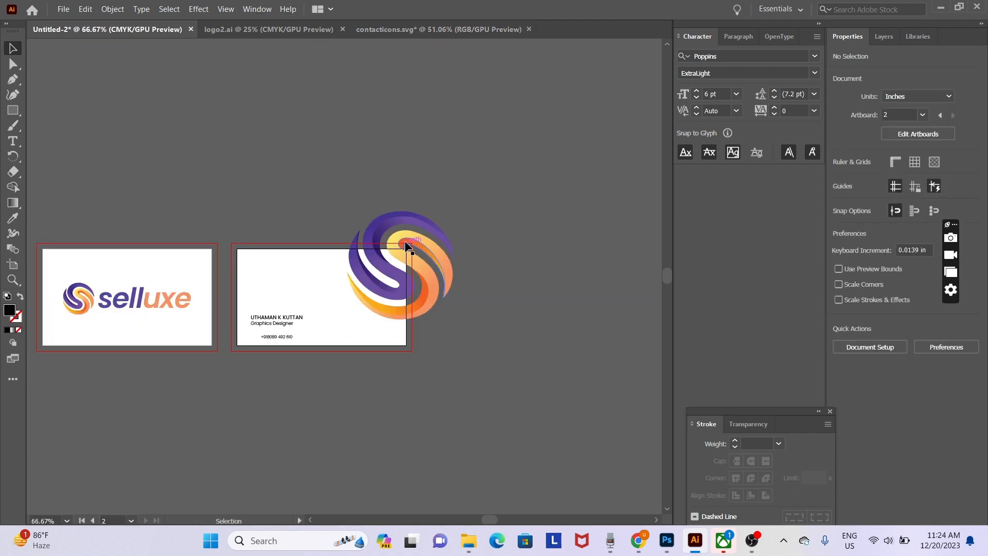
pyautogui.hotkey('ctrl', 'v')
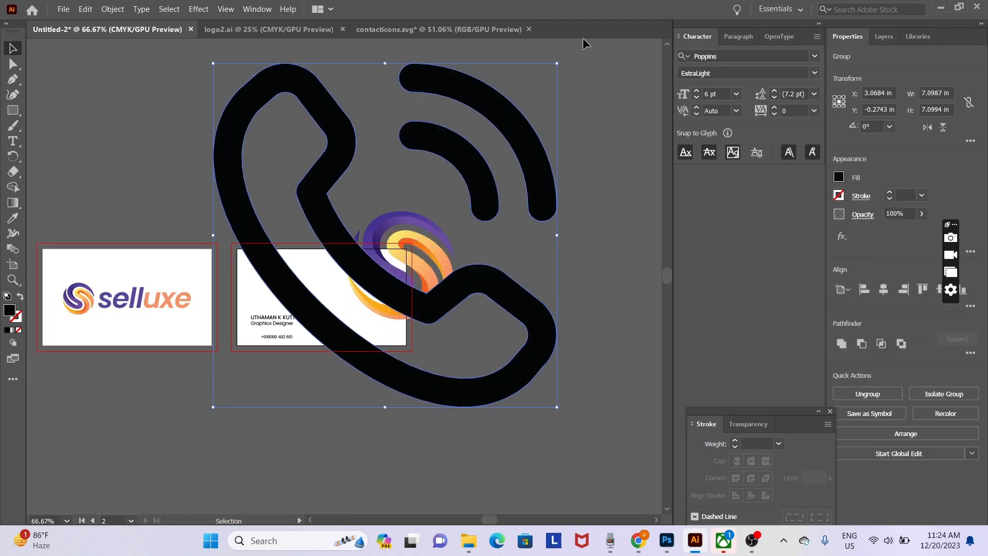
pyautogui.moveTo(558, 63); pyautogui.dragTo(317, 304)
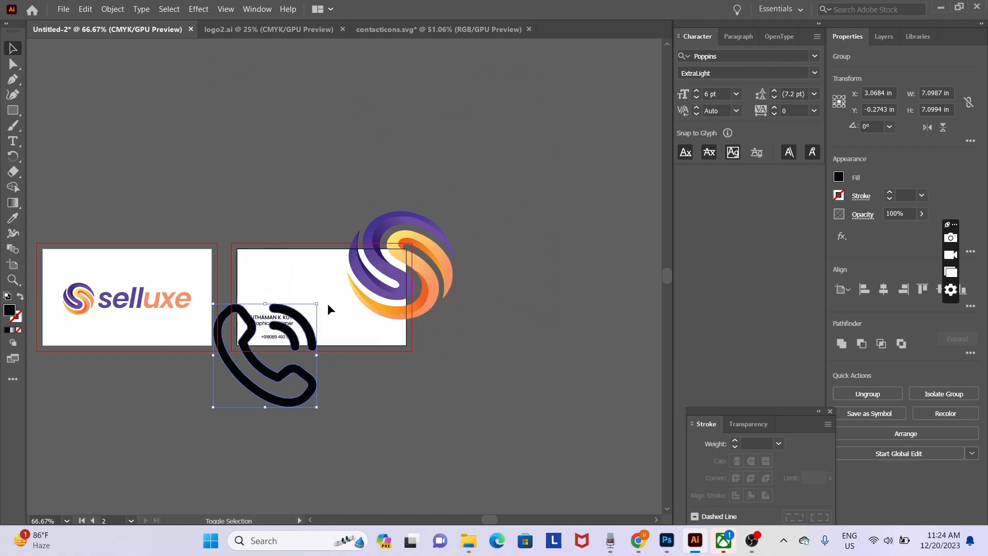
pyautogui.moveTo(296, 375); pyautogui.dragTo(159, 489)
# - Shrink the phone icon to about 0.19 in below the name text
pyautogui.hotkey('ctrl', '=')
pyautogui.hotkey('ctrl', '=')
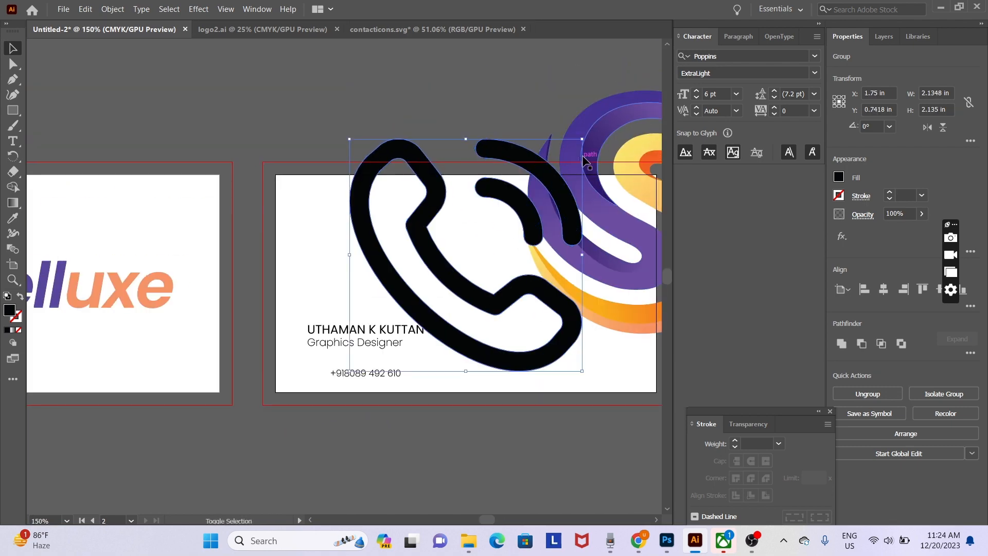
pyautogui.moveTo(575, 138); pyautogui.dragTo(460, 265)
pyautogui.moveTo(433, 337); pyautogui.dragTo(365, 431)
pyautogui.moveTo(386, 468); pyautogui.dragTo(319, 390)
pyautogui.hotkey('ctrl', 'space')
pyautogui.click(312, 391)
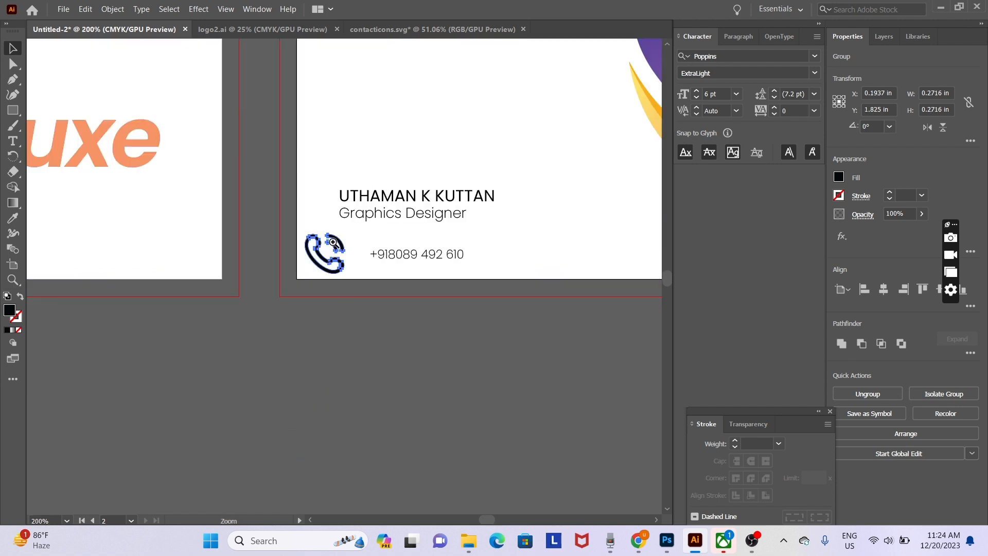
pyautogui.moveTo(306, 235); pyautogui.dragTo(359, 255)
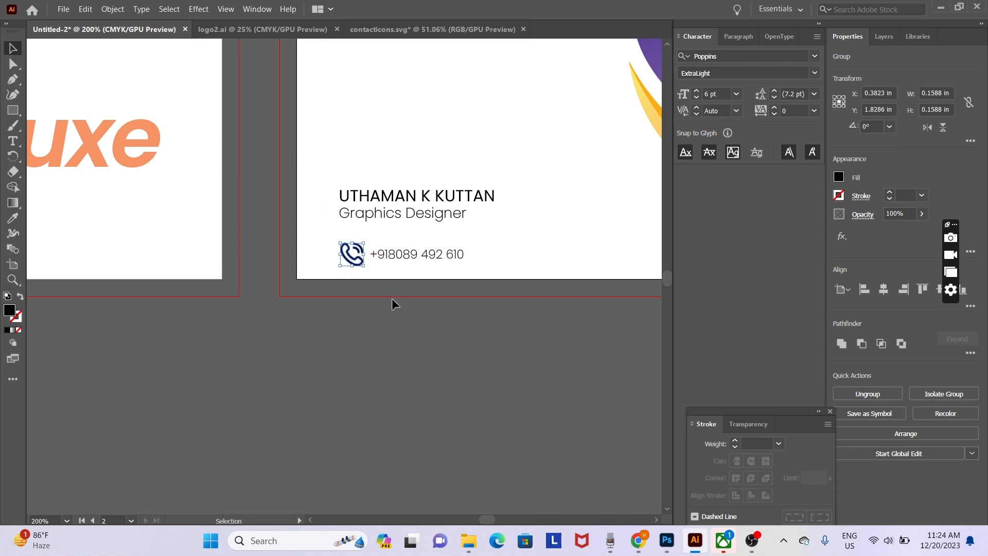
# - Scale the phone icon to about 0.11 in and place it beside the phone number
pyautogui.hotkey('ctrl', 'space')
pyautogui.click(394, 284)
pyautogui.click(284, 233)
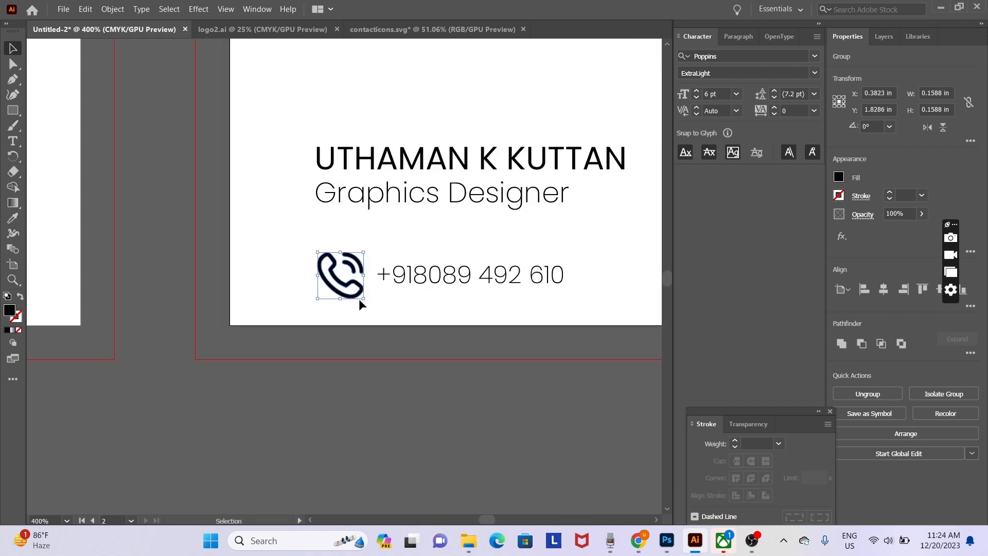
pyautogui.moveTo(359, 298); pyautogui.dragTo(357, 292)
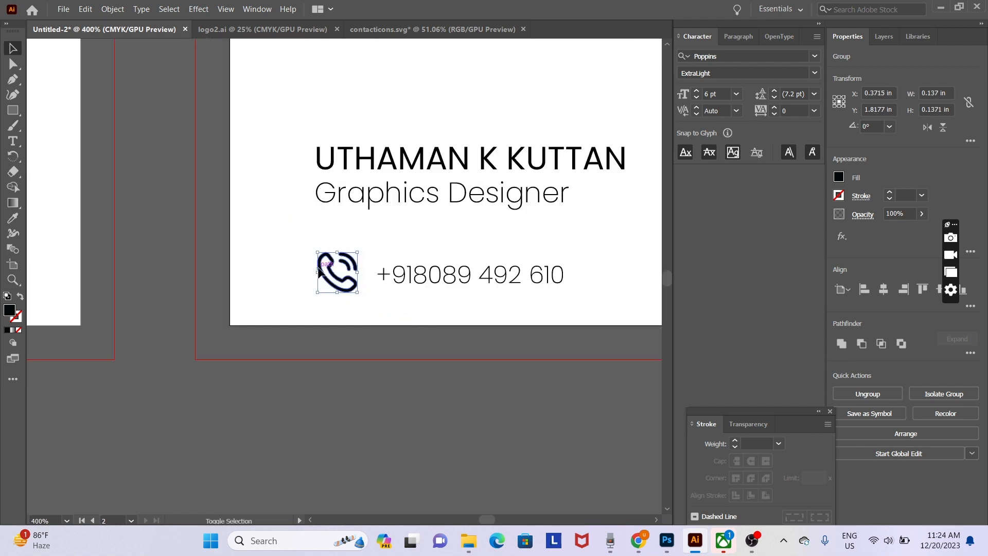
pyautogui.moveTo(317, 252); pyautogui.dragTo(324, 259)
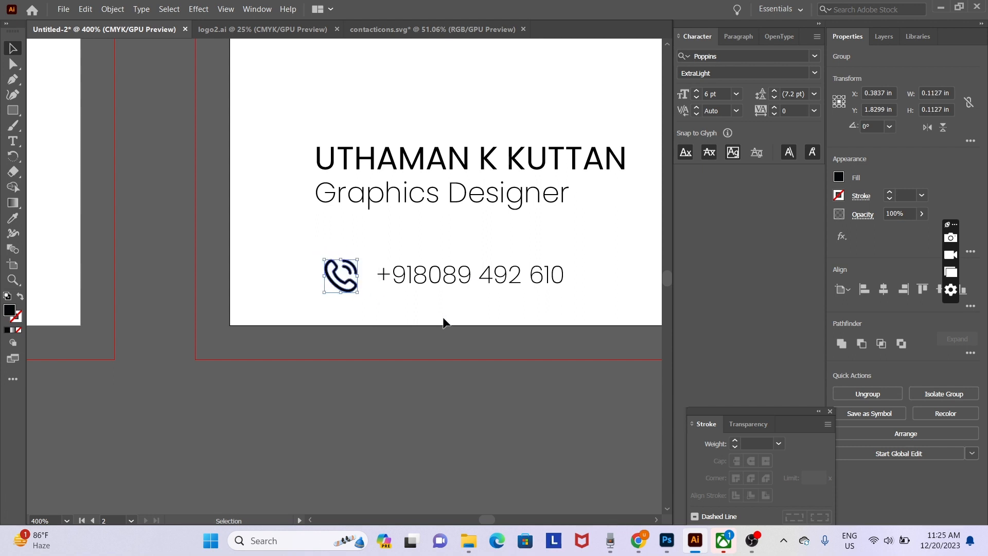
pyautogui.press('Left')
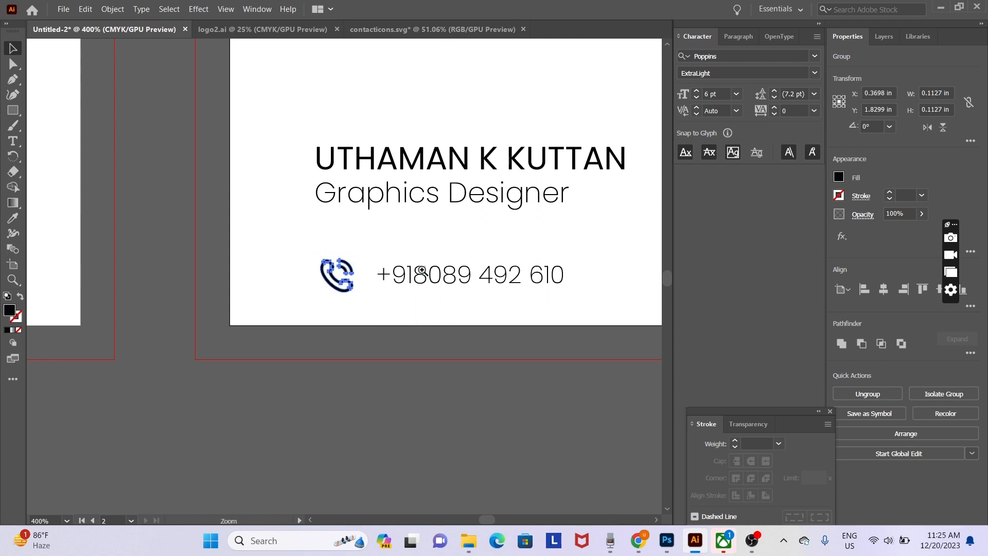
pyautogui.keyDown('ctrl'); pyautogui.click(422, 271); pyautogui.keyUp('ctrl')
pyautogui.keyDown('ctrl'); pyautogui.click(256, 145); pyautogui.keyUp('ctrl')
pyautogui.moveTo(396, 407); pyautogui.dragTo(350, 305)
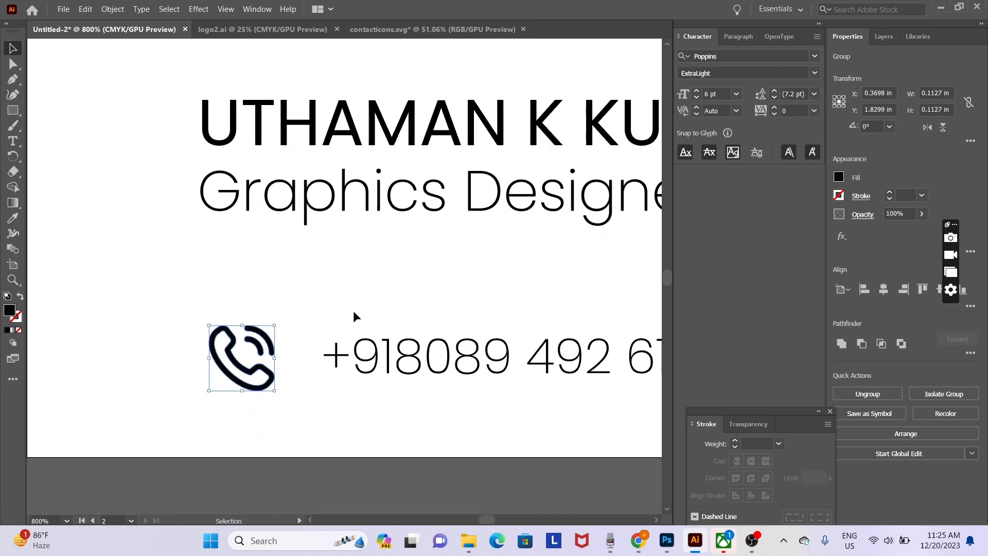
pyautogui.press('i')
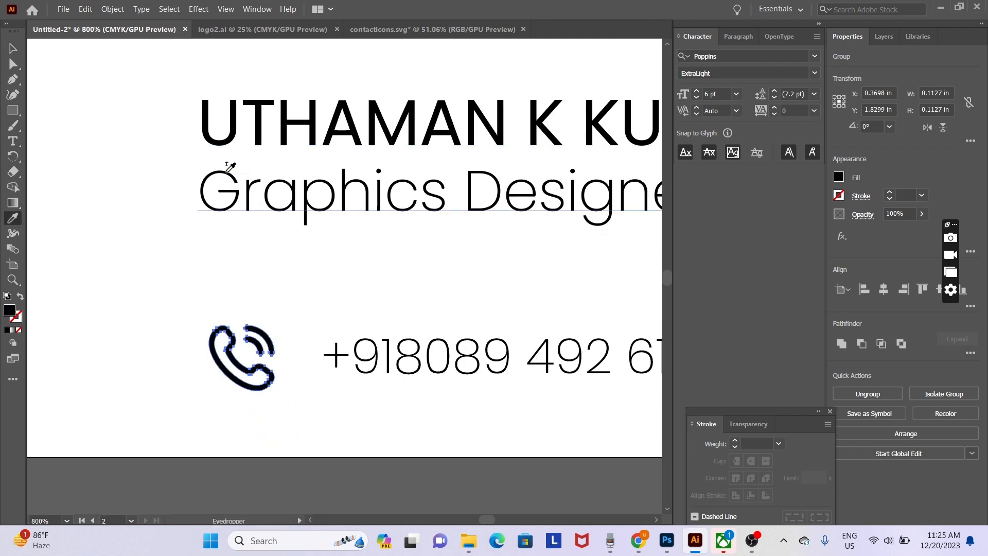
pyautogui.press('v')
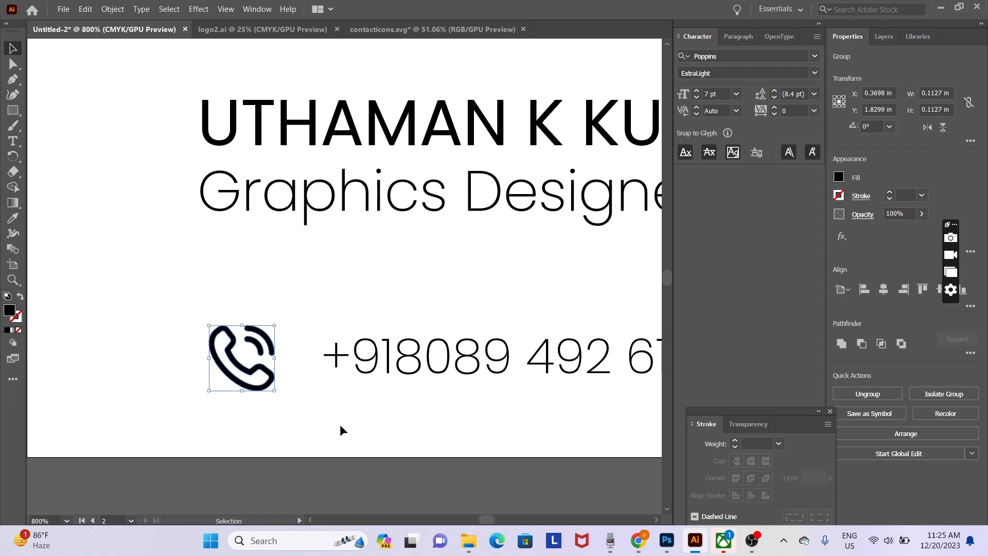
pyautogui.click(341, 426)
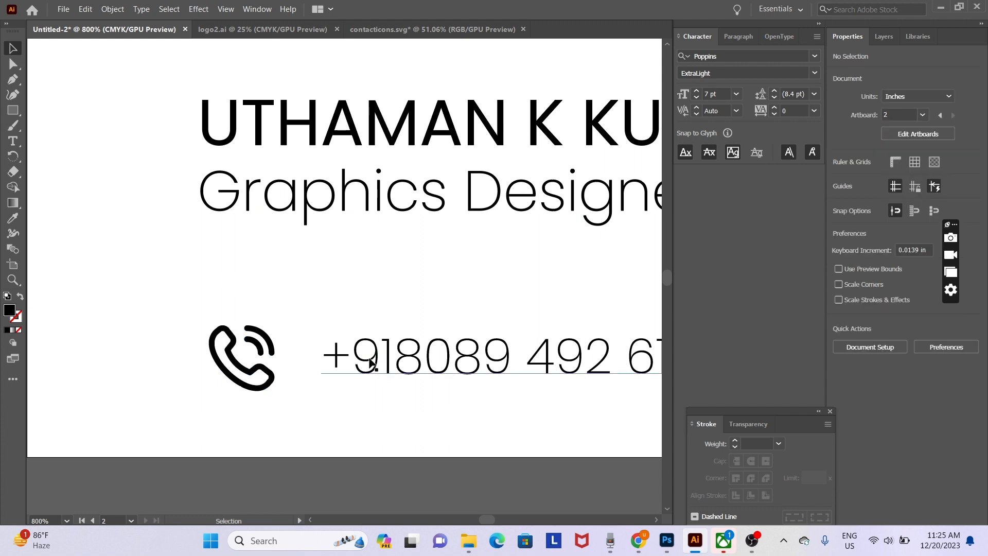
# - Nudge the phone-number text left toward the handset icon
pyautogui.click(371, 363)
pyautogui.hotkey('shift', 'Up')
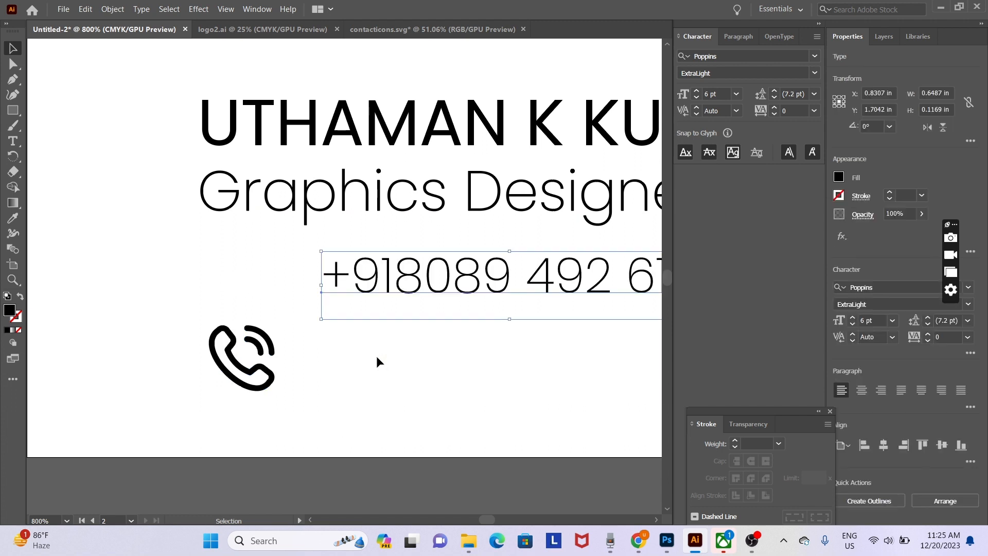
pyautogui.hotkey('ctrl', 'z')
pyautogui.press('Left')
pyautogui.press('Left')
pyautogui.press('Left')
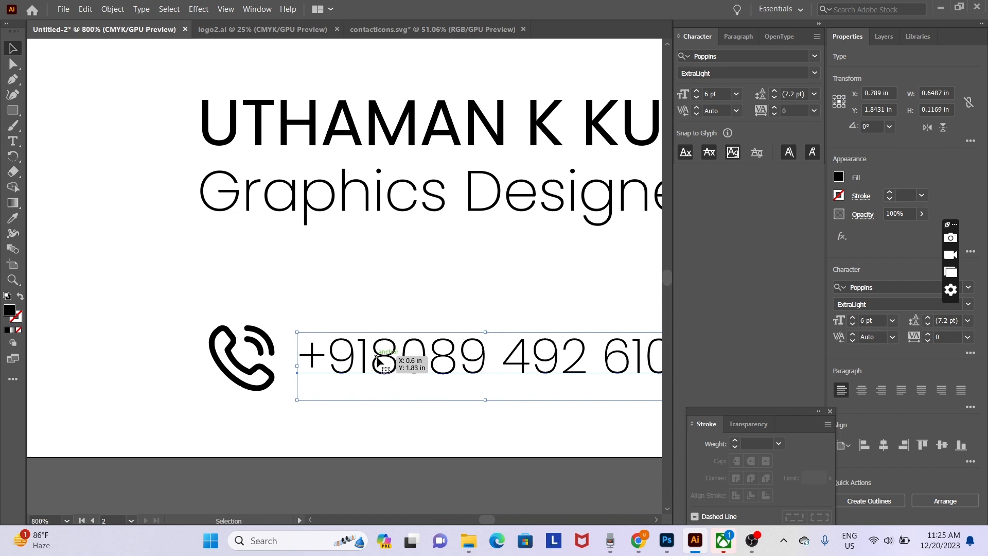
# - Zoom in on the contact row and shrink the phone icon to about 0.098 in
pyautogui.hotkey('ctrl', '-')
pyautogui.hotkey('ctrl', '-')
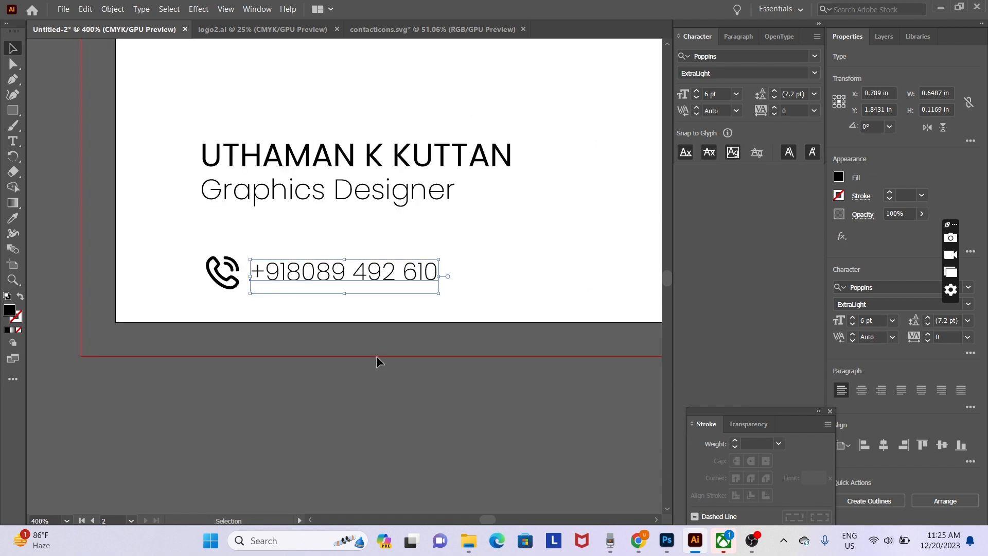
pyautogui.hotkey('ctrl', 'space')
pyautogui.keyDown('ctrl'); pyautogui.click(223, 261); pyautogui.keyUp('ctrl')
pyautogui.keyDown('ctrl'); pyautogui.click(366, 344); pyautogui.keyUp('ctrl')
pyautogui.keyDown('ctrl'); pyautogui.click(366, 341); pyautogui.keyUp('ctrl')
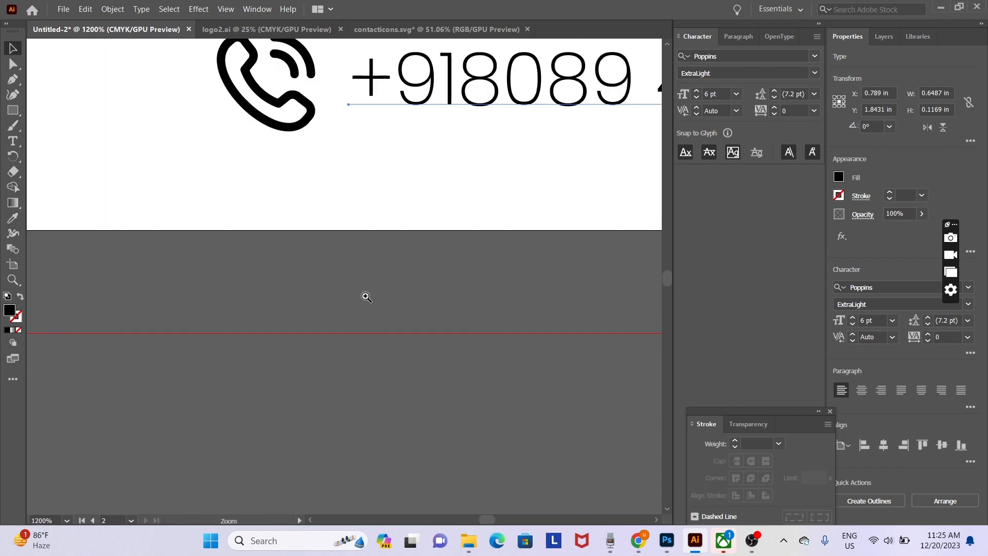
pyautogui.scroll(3, 366, 296)
pyautogui.click(282, 251)
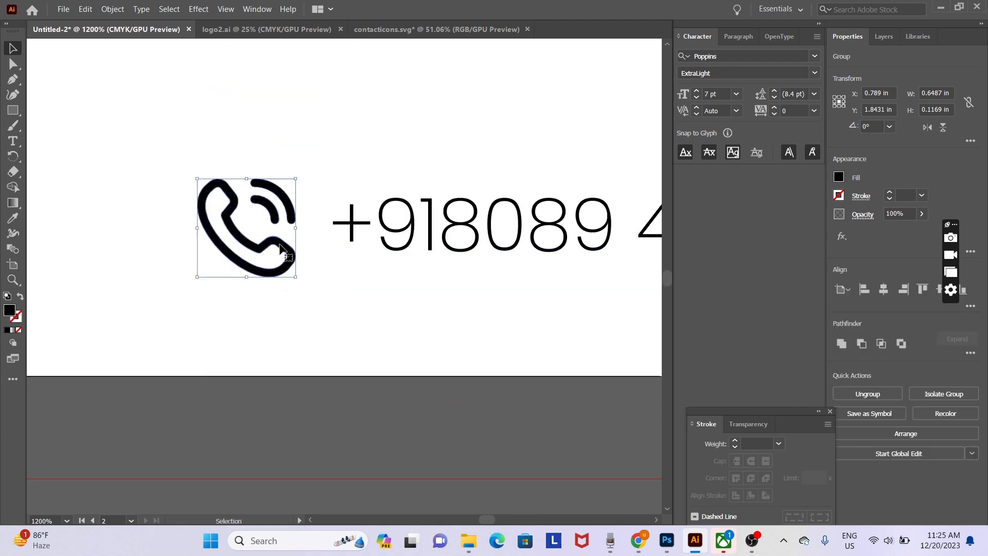
pyautogui.moveTo(196, 180); pyautogui.dragTo(206, 187)
pyautogui.moveTo(297, 277); pyautogui.dragTo(291, 271)
# - Move the phone number snug beside the icon at X 0.7613 in and reselect it
pyautogui.moveTo(353, 251); pyautogui.dragTo(297, 473)
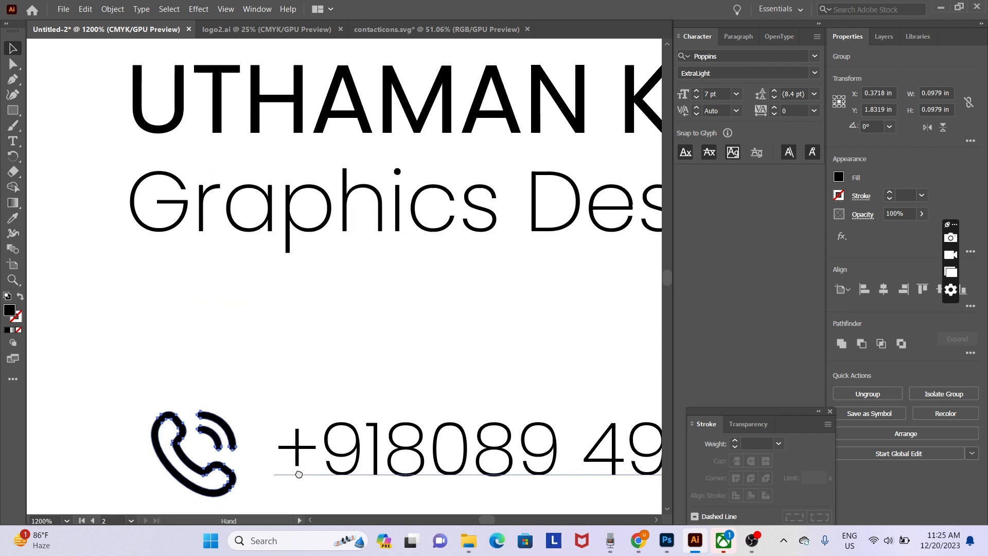
pyautogui.click(361, 457)
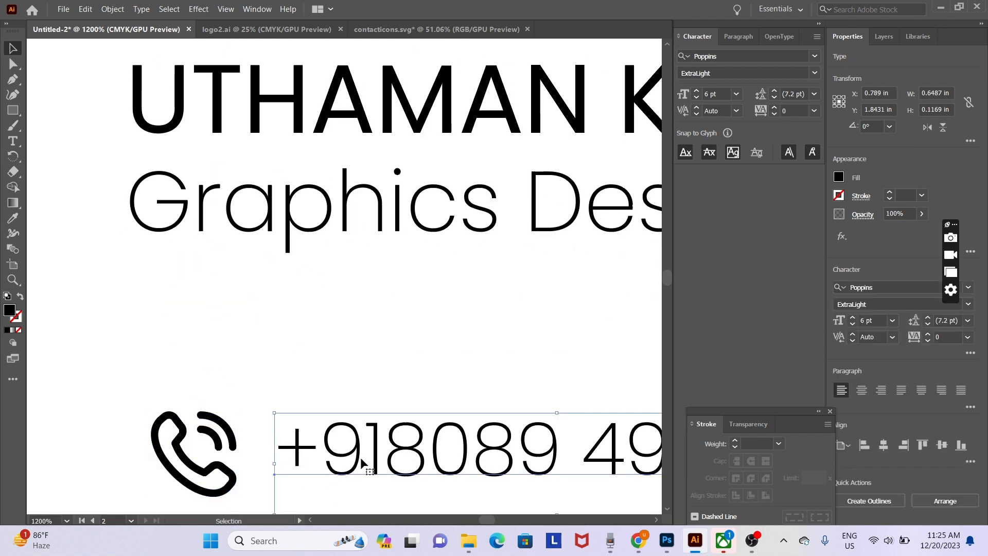
pyautogui.hotkey('shift', 'Left')
pyautogui.press('Right')
pyautogui.press('Right')
pyautogui.press('Right')
pyautogui.press('Right')
pyautogui.press('Right')
pyautogui.press('Right')
pyautogui.press('Right')
pyautogui.press('Right')
pyautogui.press('Right')
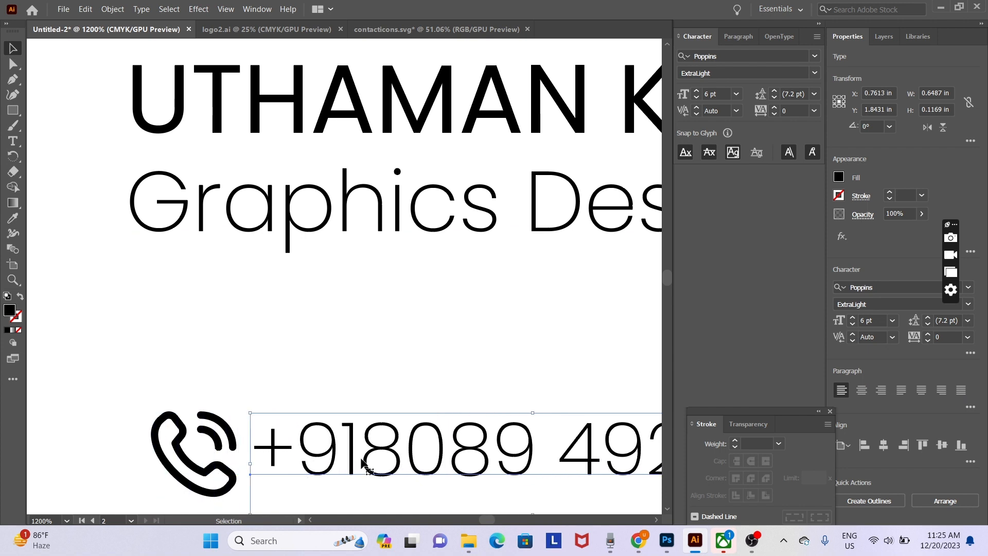
pyautogui.click(331, 391)
pyautogui.hotkey('ctrl', '-')
pyautogui.hotkey('ctrl', '-')
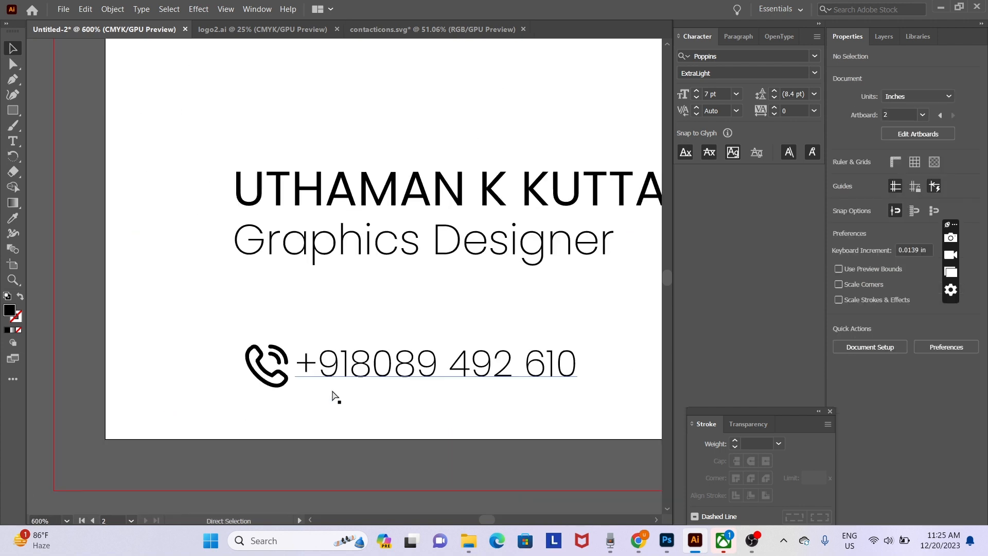
pyautogui.hotkey('ctrl', '-')
pyautogui.hotkey('ctrl', '+')
pyautogui.hotkey('ctrl', '+')
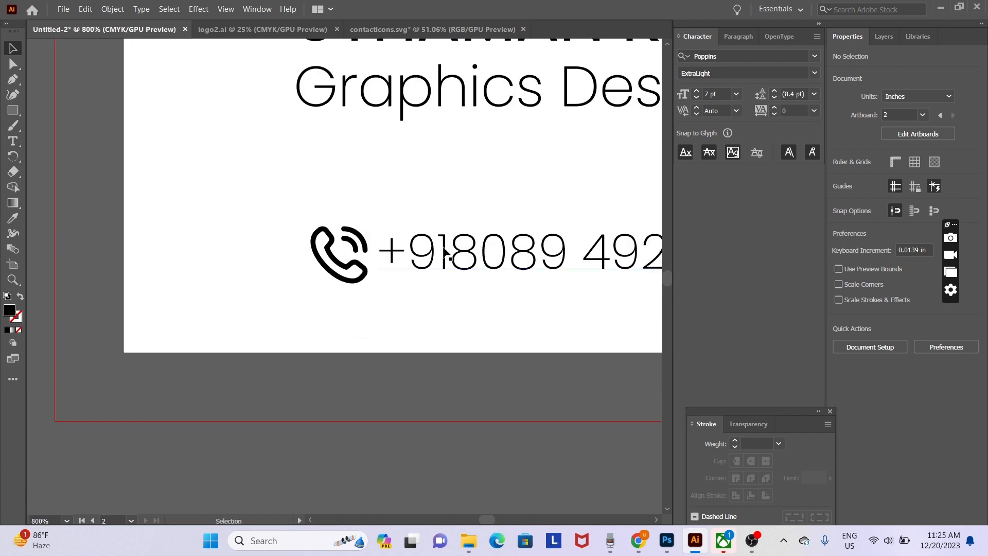
pyautogui.press('space')
pyautogui.moveTo(445, 248); pyautogui.dragTo(378, 288)
pyautogui.click(418, 298)
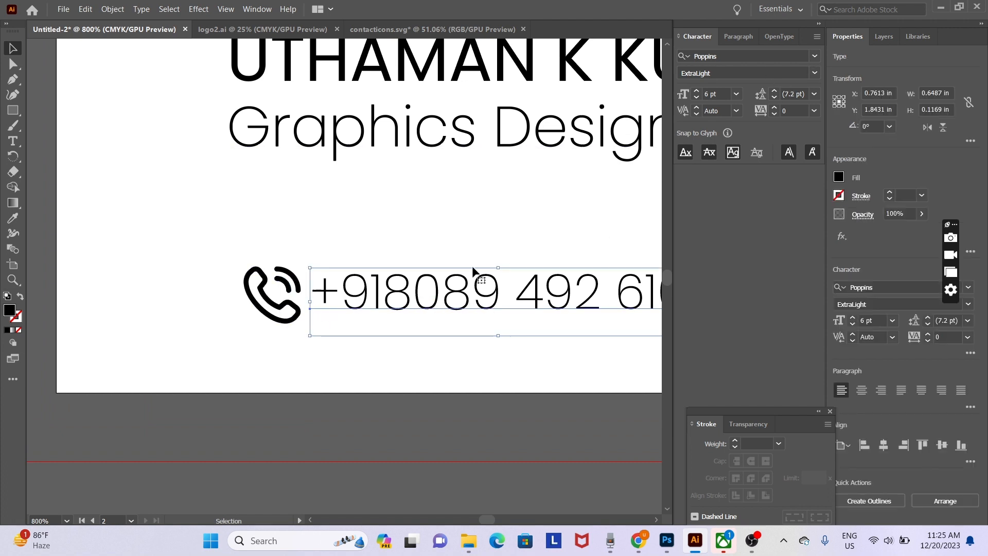
# - Set the phone number to Poppins Light, shrink the handset to about 0.07 in, and raise it slightly
pyautogui.click(741, 73)
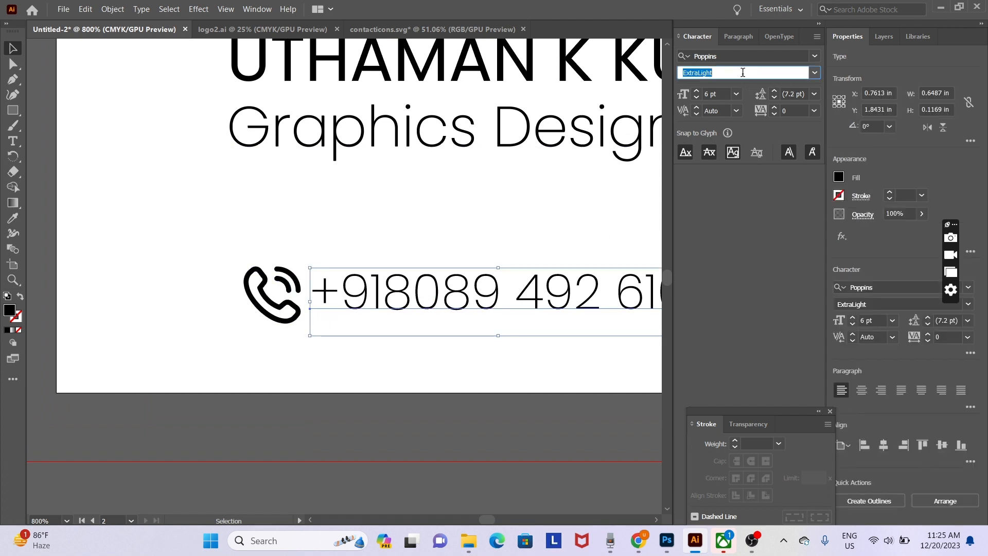
pyautogui.press('Down')
pyautogui.press('Down')
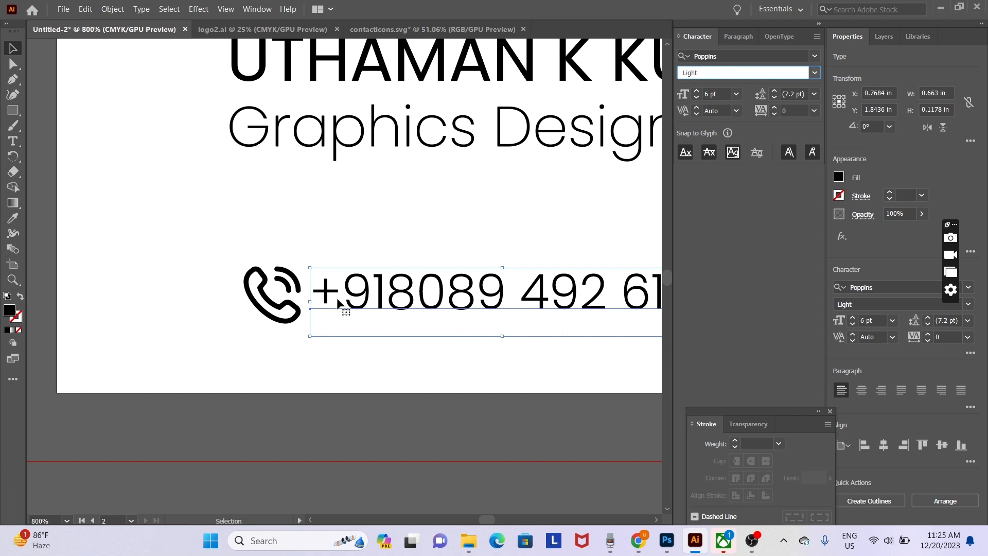
pyautogui.click(296, 308)
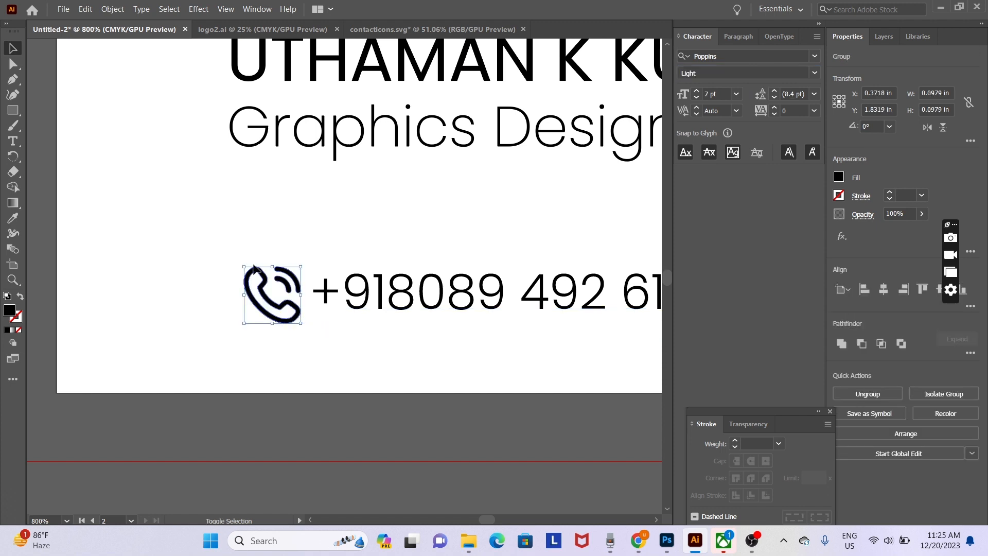
pyautogui.moveTo(243, 268); pyautogui.dragTo(256, 279)
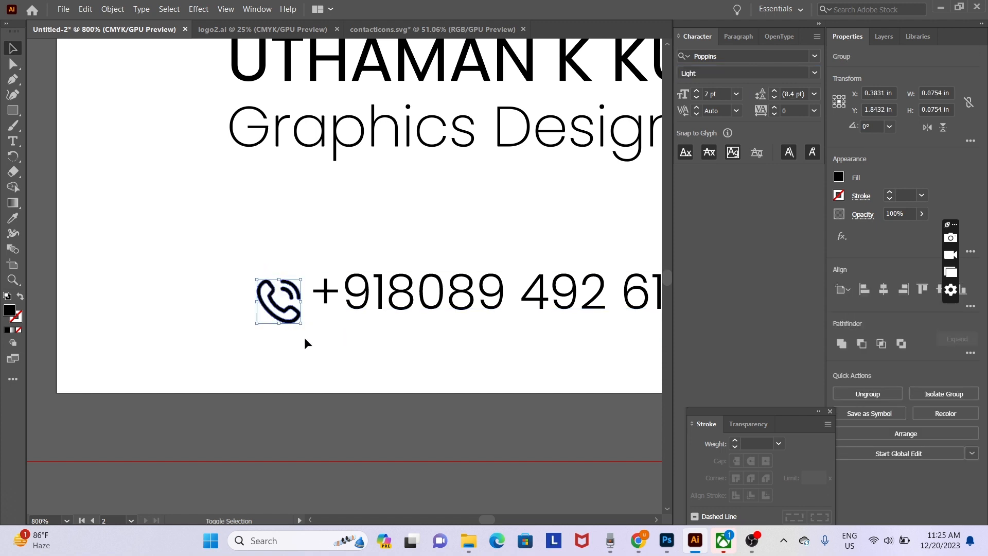
pyautogui.moveTo(300, 324); pyautogui.dragTo(297, 320)
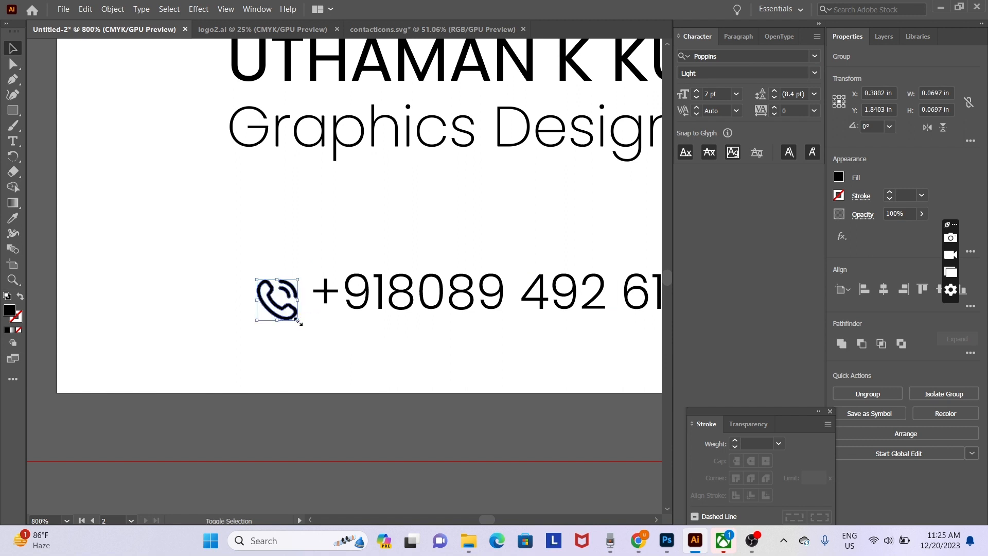
pyautogui.press('Up')
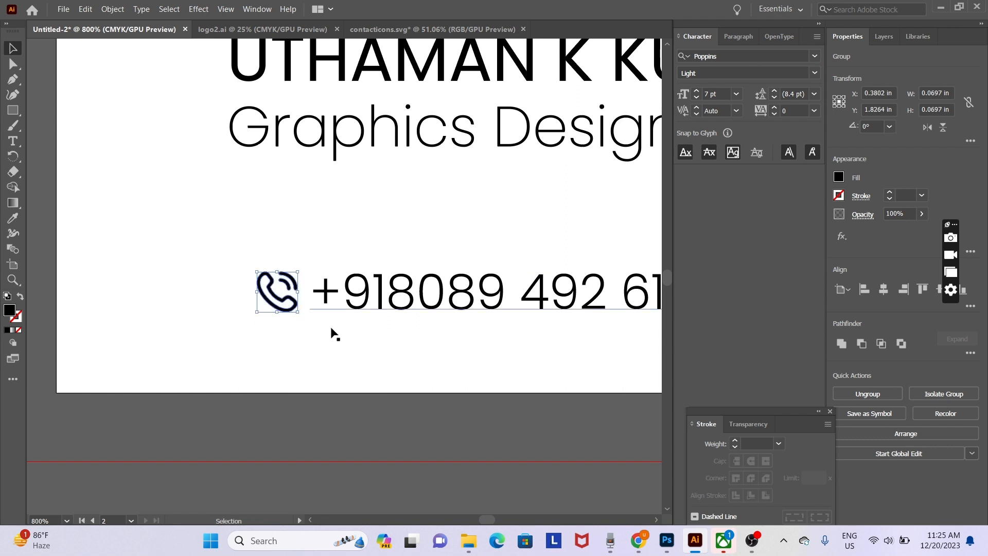
pyautogui.keyDown('shift'); pyautogui.click(368, 320); pyautogui.keyUp('shift')
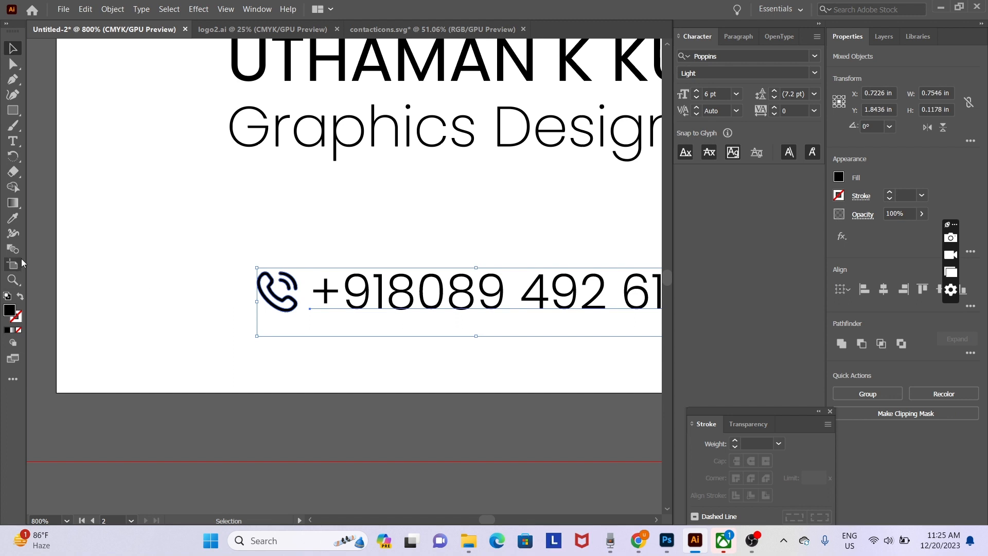
# - Show rulers and pull a vertical guide to the name's left edge
pyautogui.hotkey('ctrl', 'r')
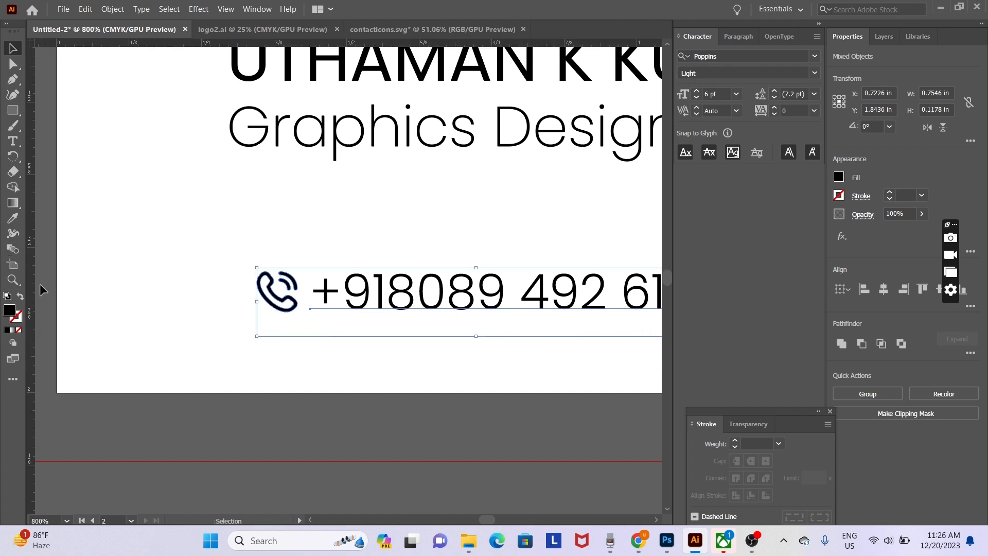
pyautogui.moveTo(32, 278); pyautogui.dragTo(231, 268)
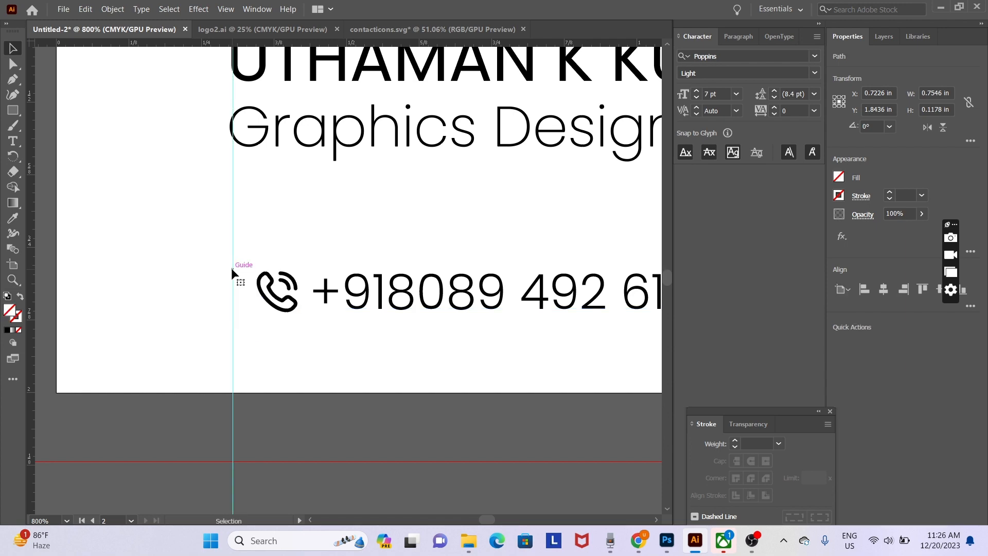
pyautogui.click(225, 10)
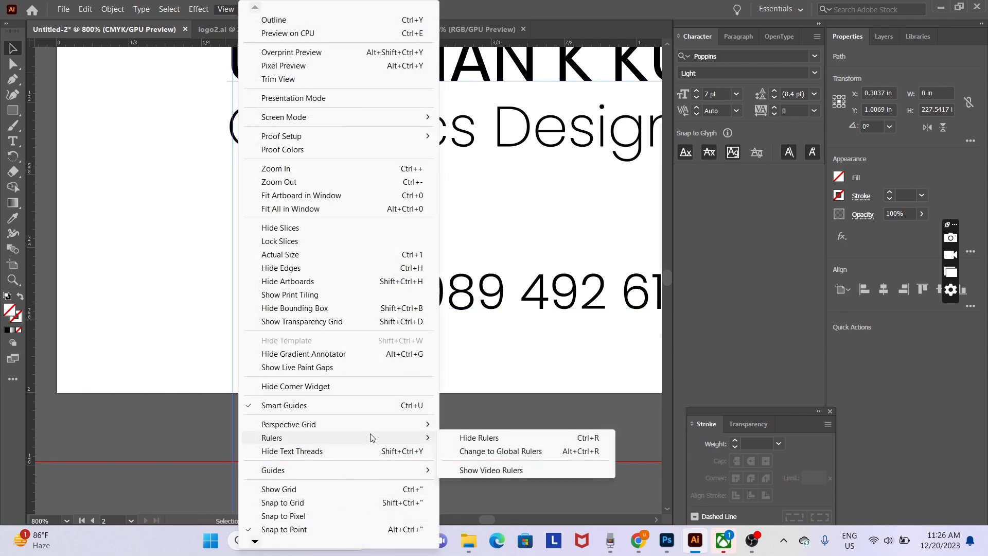
pyautogui.click(155, 342)
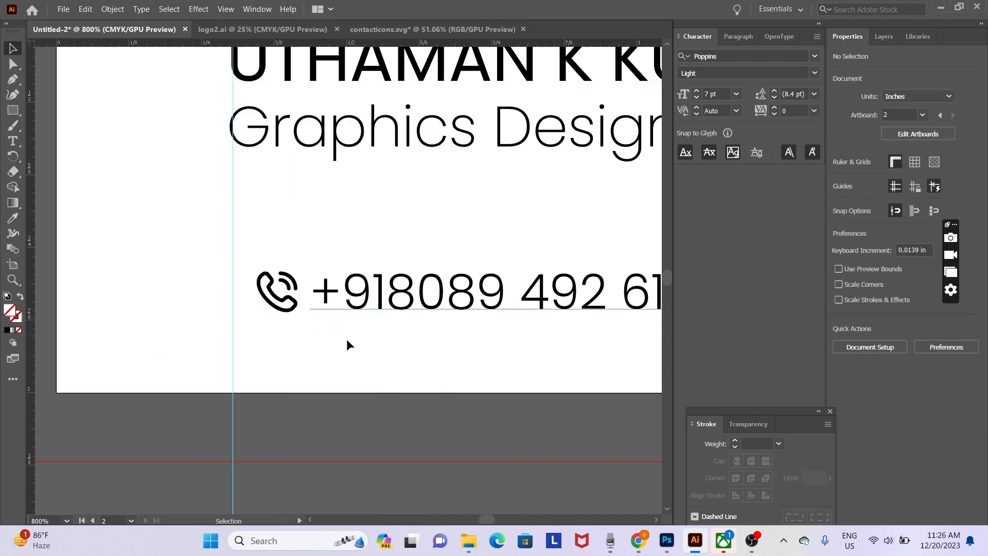
# - Line the phone icon and number up flush with the name and title along the guide
pyautogui.moveTo(366, 357); pyautogui.dragTo(256, 276)
pyautogui.scroll(3, 418, 474)
pyautogui.hscroll(2, 419, 474)
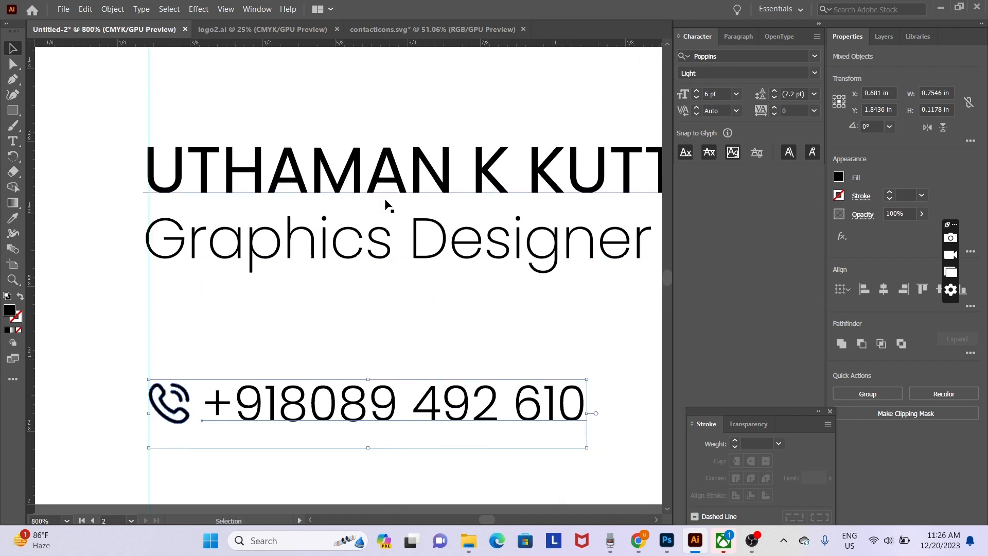
pyautogui.click(386, 186)
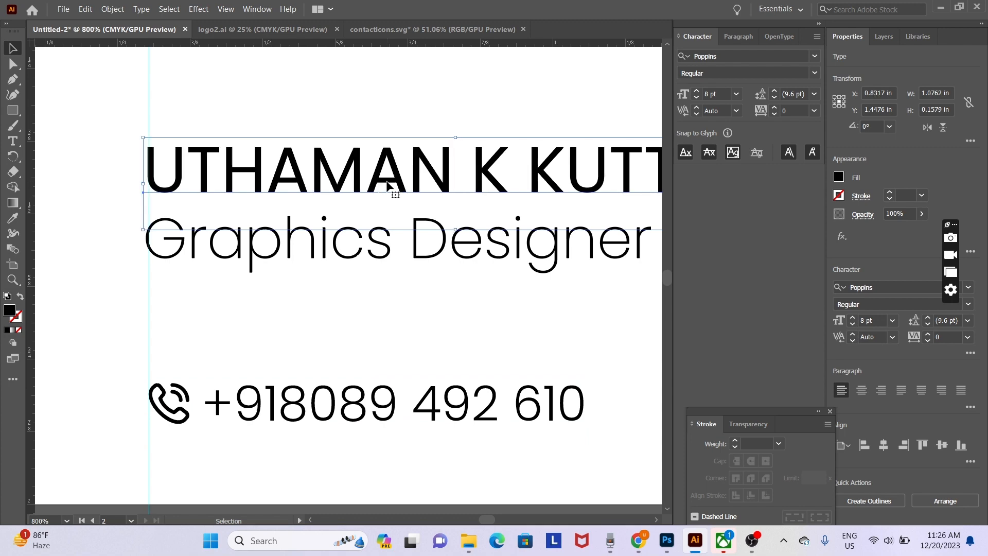
pyautogui.click(405, 310)
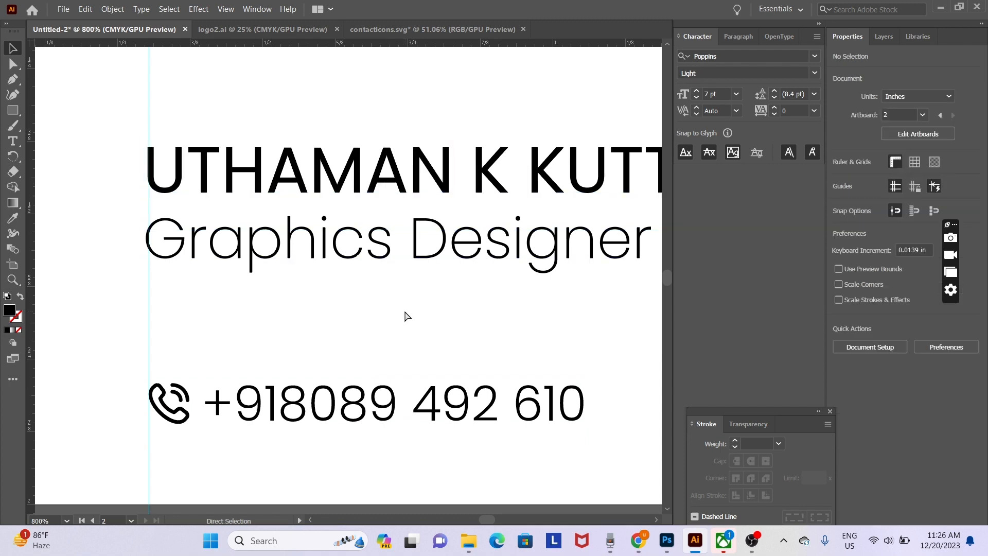
pyautogui.hotkey('ctrl', '-')
# - Zoom in and nudge the Graphics Designer line so it sits on the guide
pyautogui.click(187, 180)
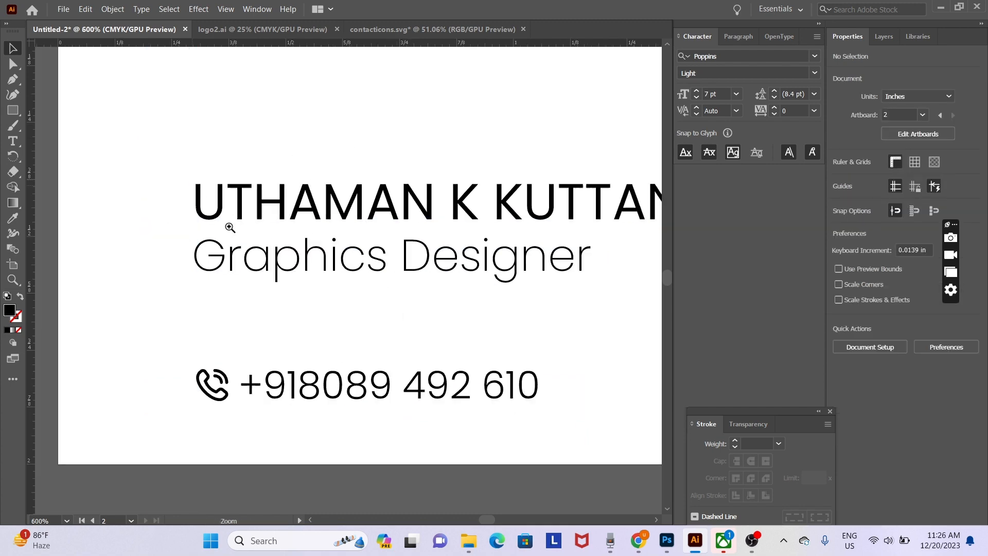
pyautogui.click(238, 217)
pyautogui.click(235, 223)
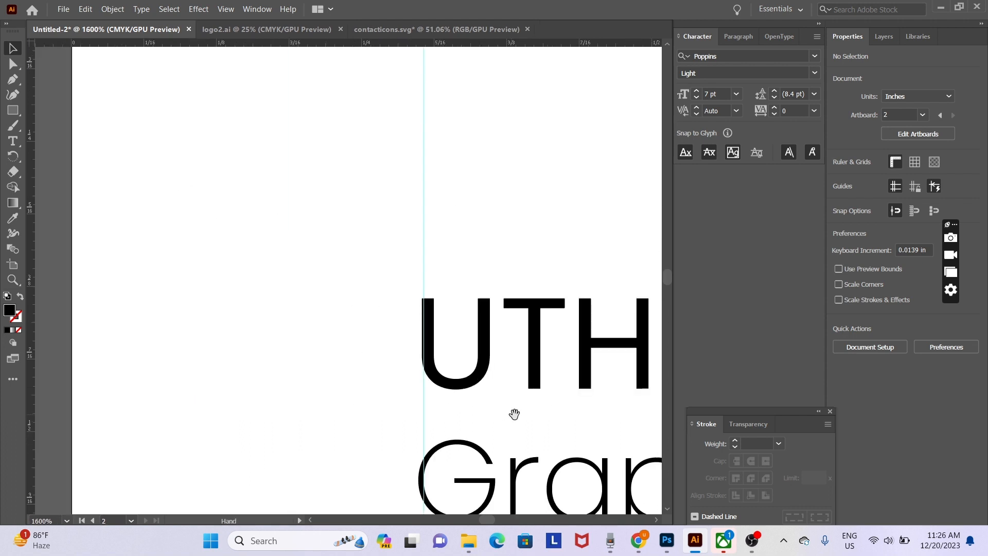
pyautogui.moveTo(515, 413); pyautogui.dragTo(318, 289)
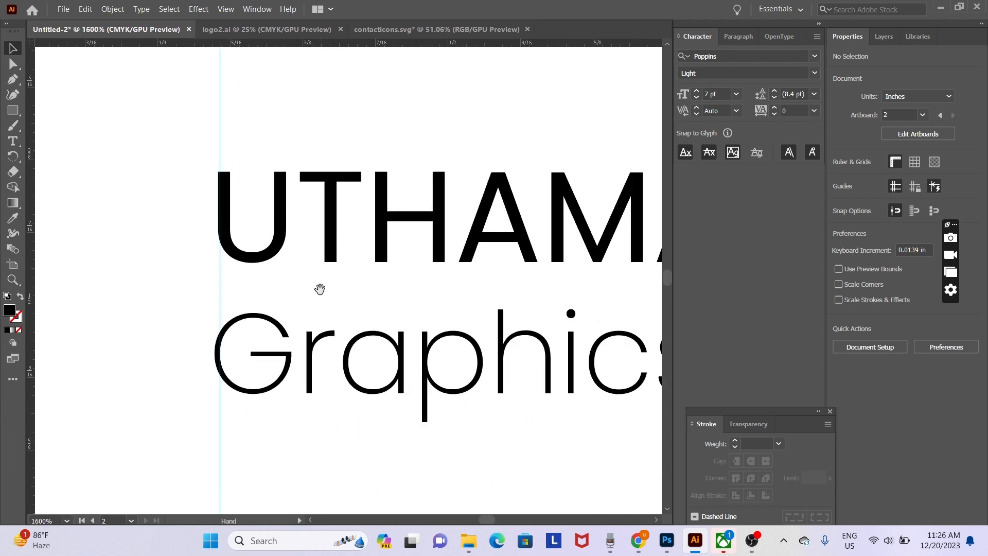
pyautogui.click(278, 224)
pyautogui.click(168, 219)
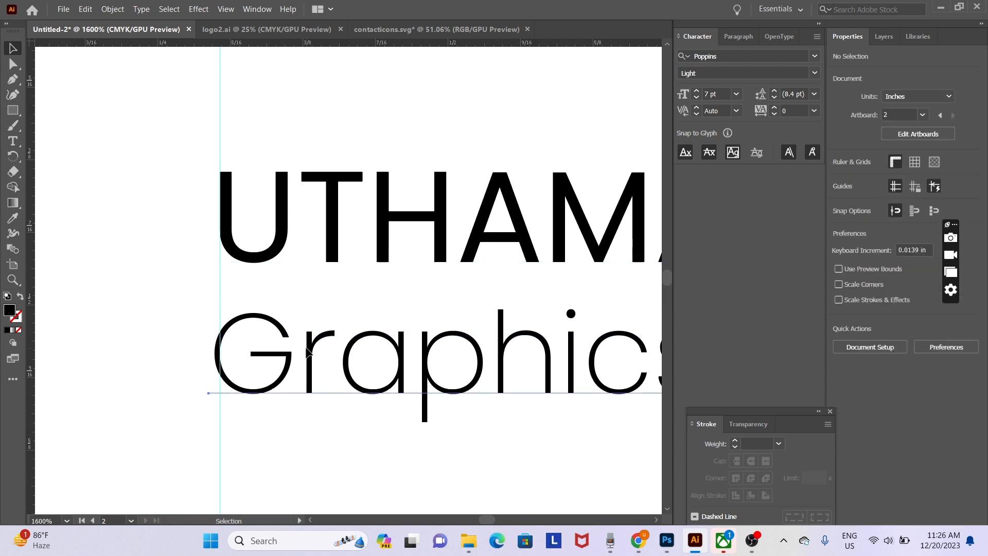
pyautogui.moveTo(308, 351); pyautogui.dragTo(312, 353)
pyautogui.click(99, 358)
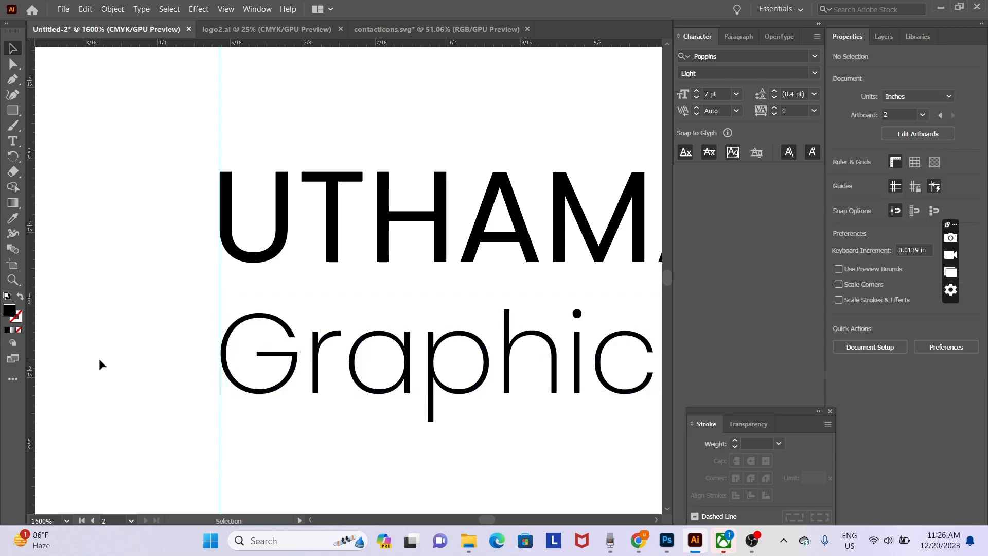
# - Zoom back out, then bring up contacticons.svg showing its location-pin and envelope icons
pyautogui.hotkey('ctrl', '-')
pyautogui.hotkey('ctrl', '-')
pyautogui.hotkey('ctrl', '-')
pyautogui.hotkey('ctrl', '-')
pyautogui.hotkey('ctrl', '-')
pyautogui.hotkey('ctrl', '-')
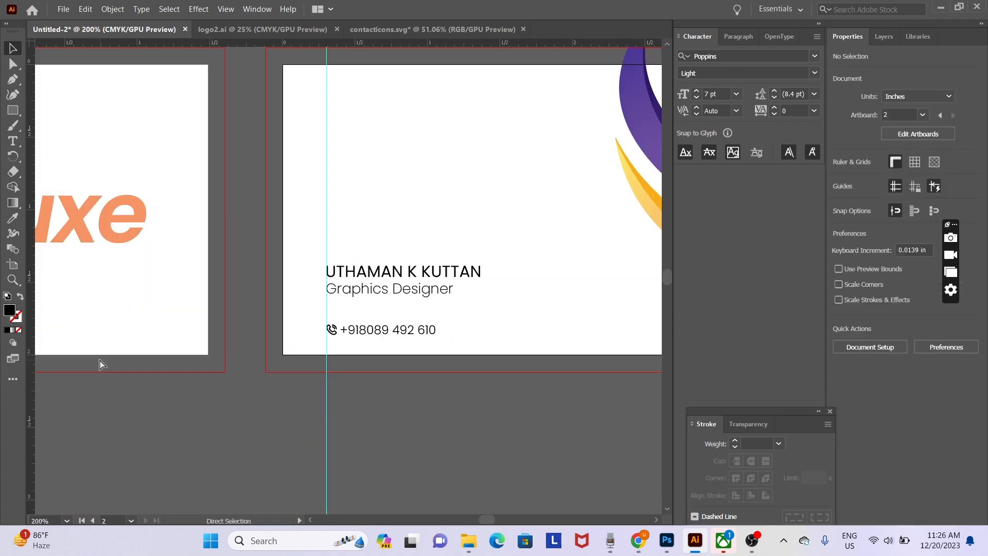
pyautogui.hotkey('ctrl', '-')
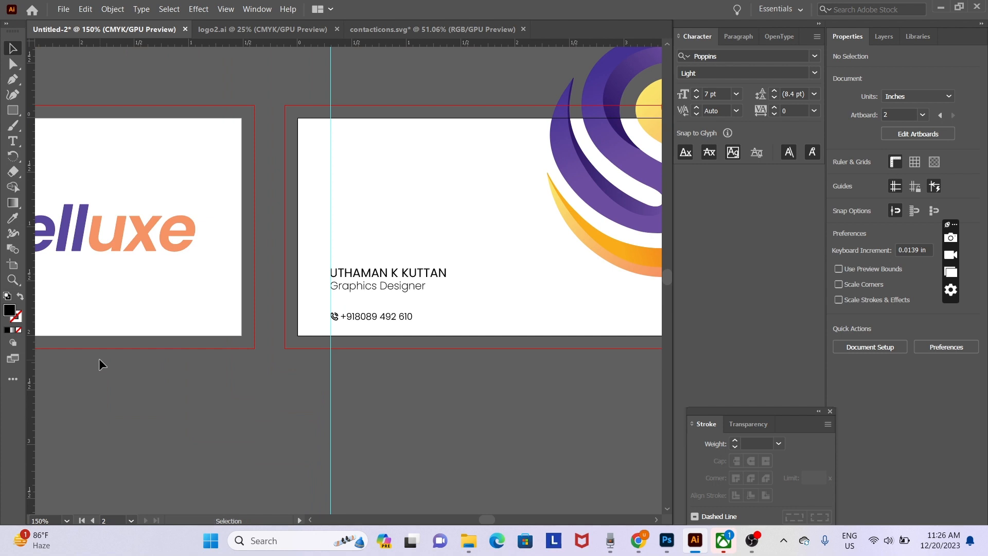
pyautogui.keyDown('ctrl'); pyautogui.click(433, 340); pyautogui.keyUp('ctrl')
pyautogui.moveTo(444, 310); pyautogui.dragTo(368, 373)
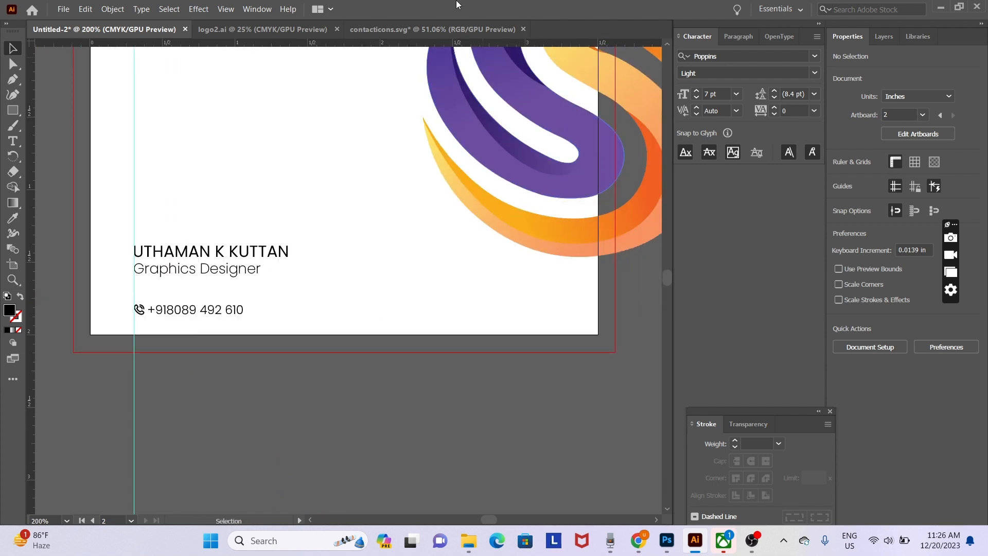
pyautogui.click(428, 30)
pyautogui.moveTo(605, 405); pyautogui.dragTo(48, 359)
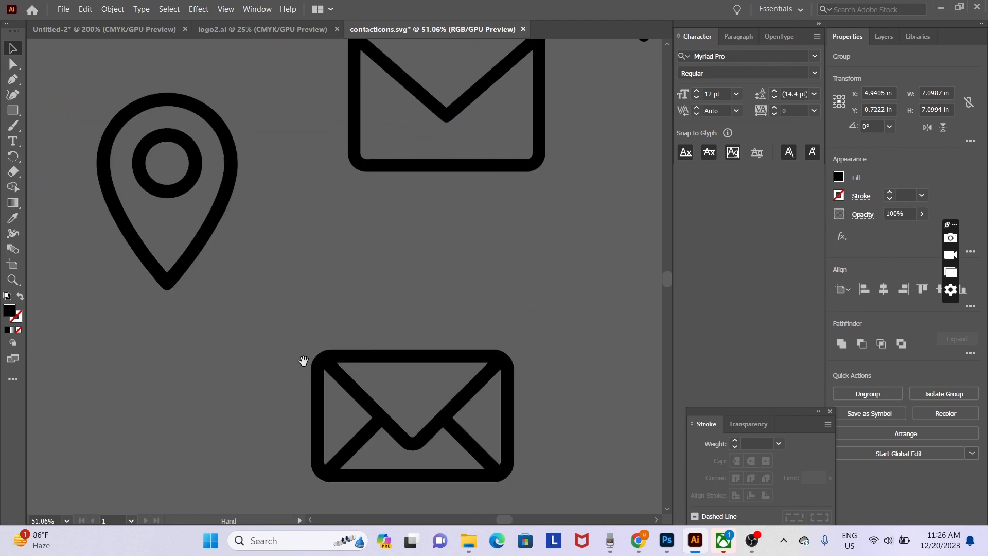
# - Inspect the top and bottom envelope icons in contacticons.svg, then return to the Untitled-2 card
pyautogui.click(509, 383)
pyautogui.click(512, 161)
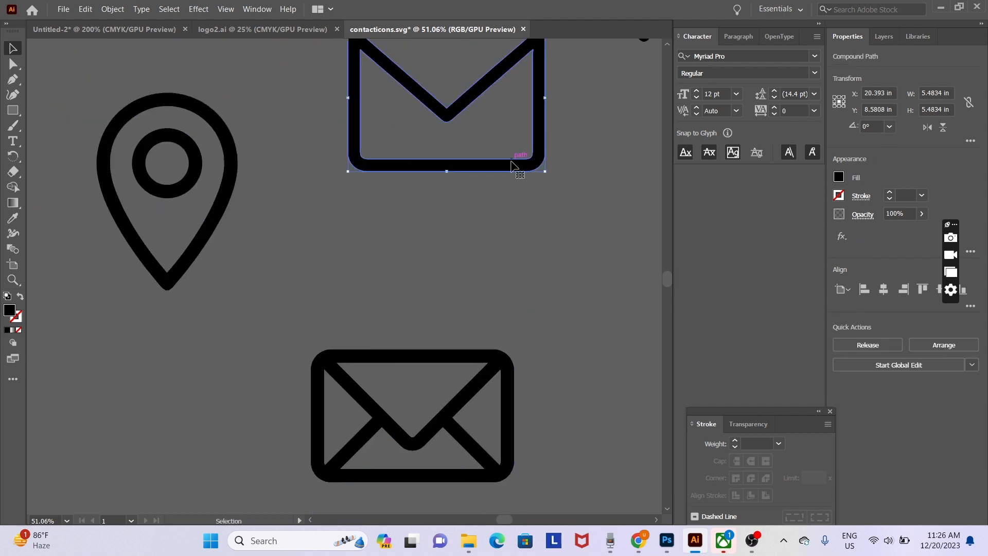
pyautogui.press('a')
pyautogui.press('v')
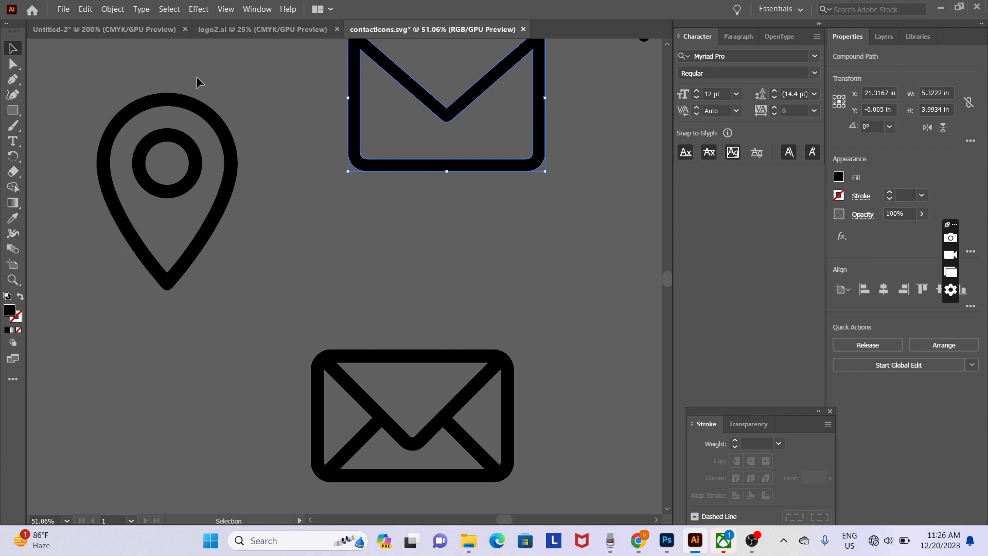
pyautogui.click(103, 29)
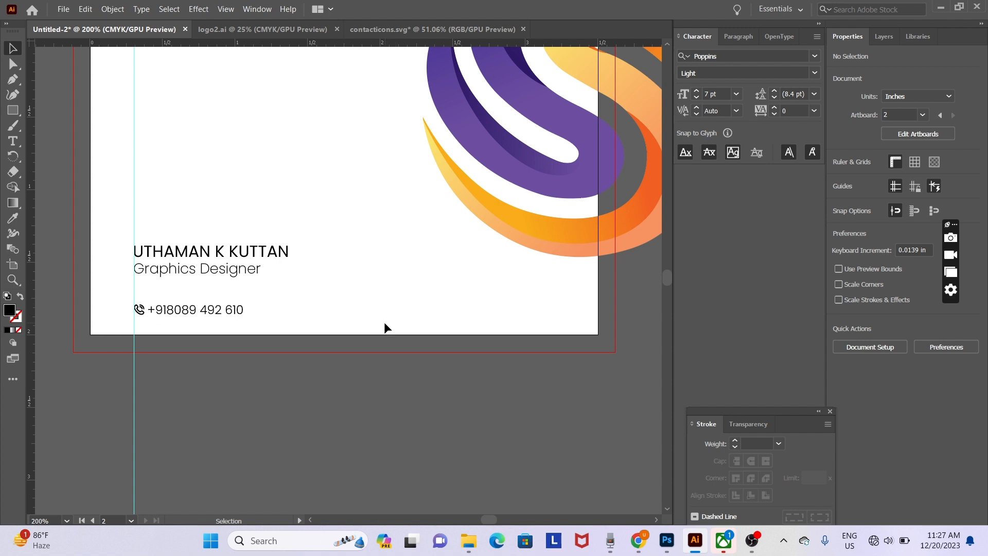
# - Paste the envelope icon onto the card back and scale it down to a small icon
pyautogui.press('a')
pyautogui.hotkey('ctrl', 'v')
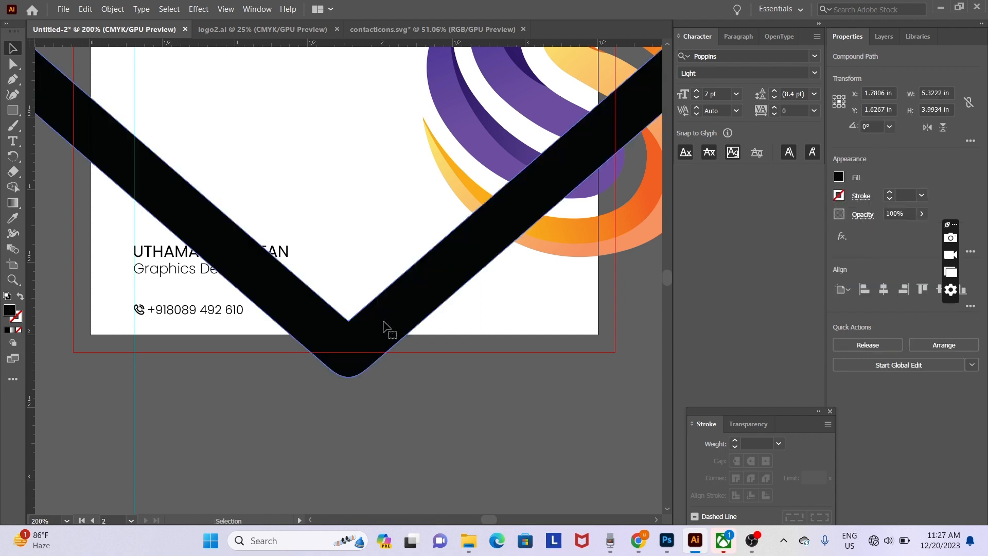
pyautogui.hotkey('ctrl', '-')
pyautogui.hotkey('ctrl', '-')
pyautogui.hotkey('ctrl', '-')
pyautogui.press('v')
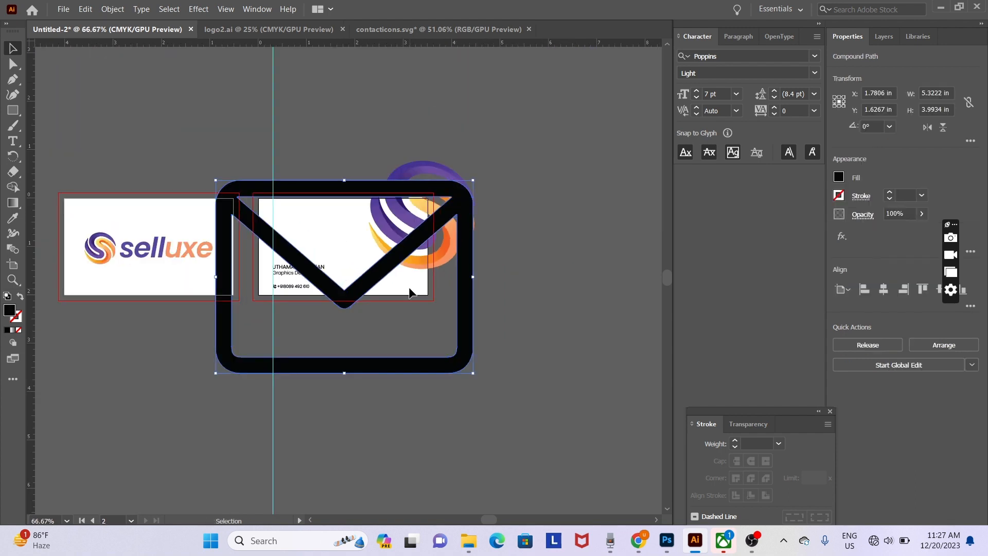
pyautogui.moveTo(213, 178); pyautogui.dragTo(353, 282)
pyautogui.hotkey('ctrl', '+')
pyautogui.keyDown('ctrl'); pyautogui.click(407, 318); pyautogui.keyUp('ctrl')
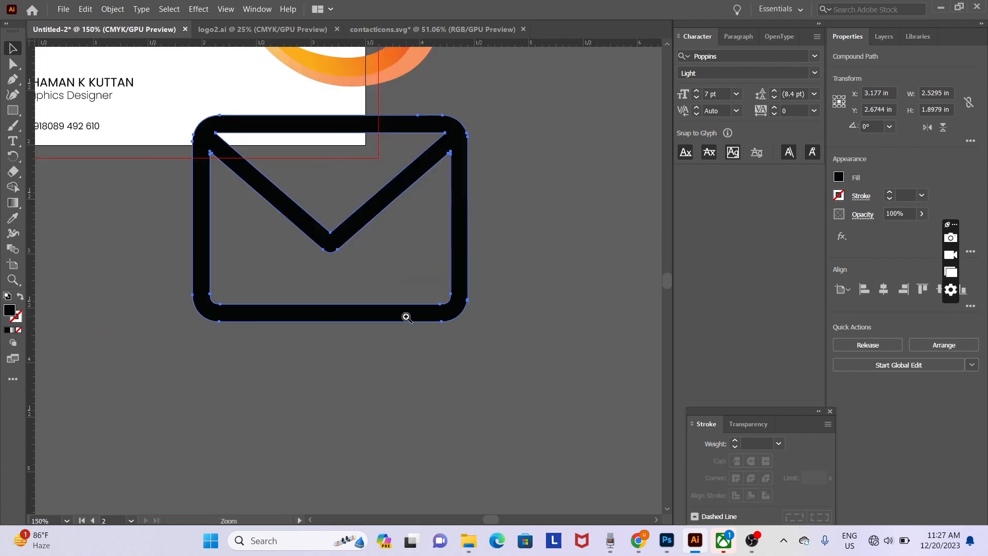
pyautogui.moveTo(468, 321); pyautogui.dragTo(216, 133)
# - Move the envelope to the phone line and resize it to match the phone icon
pyautogui.moveTo(158, 163); pyautogui.dragTo(288, 267)
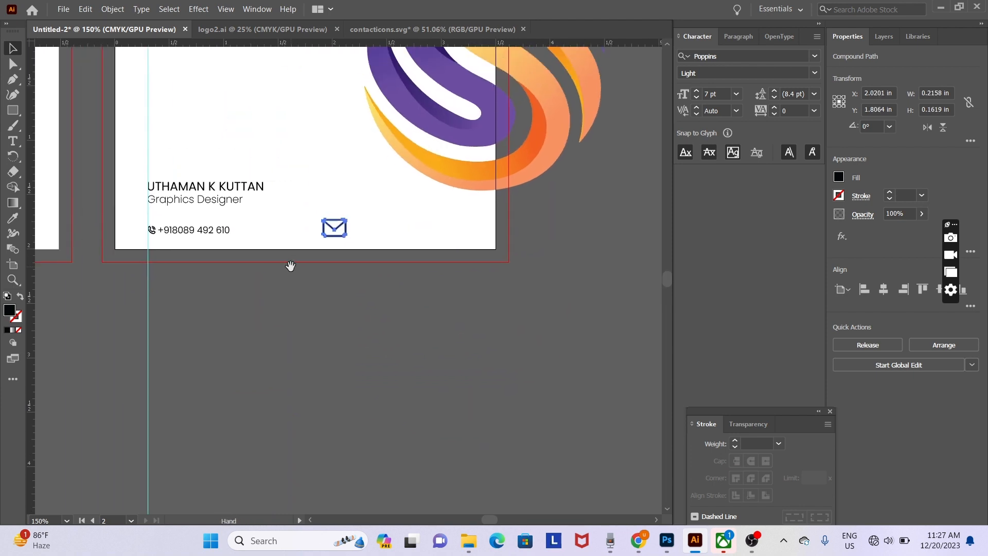
pyautogui.moveTo(336, 228); pyautogui.dragTo(163, 236)
pyautogui.keyDown('ctrl'); pyautogui.click(147, 241); pyautogui.keyUp('ctrl')
pyautogui.keyDown('ctrl'); pyautogui.click(425, 268); pyautogui.keyUp('ctrl')
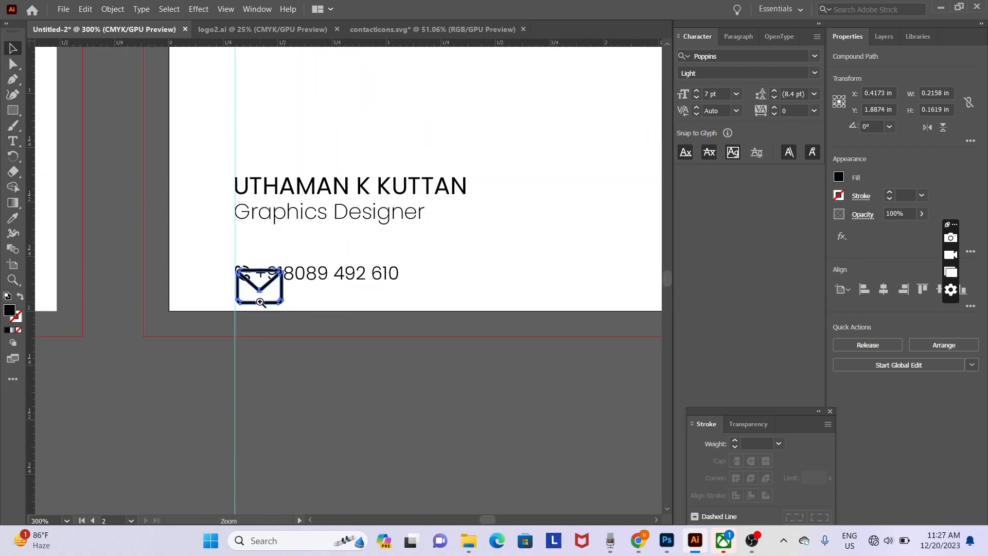
pyautogui.keyDown('ctrl'); pyautogui.click(261, 296); pyautogui.keyUp('ctrl')
pyautogui.moveTo(450, 220); pyautogui.dragTo(486, 191)
pyautogui.keyDown('ctrl'); pyautogui.click(493, 242); pyautogui.keyUp('ctrl')
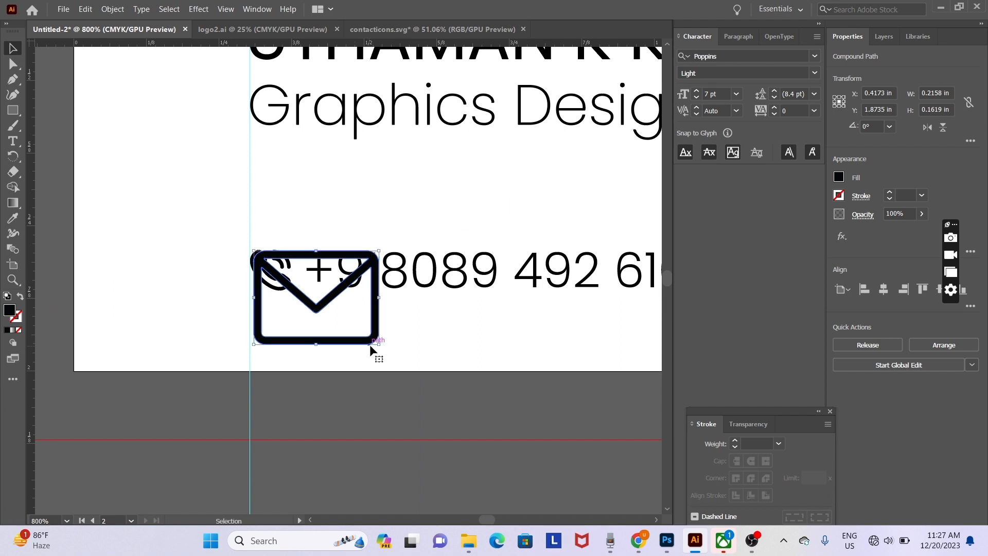
pyautogui.moveTo(383, 348); pyautogui.dragTo(326, 290)
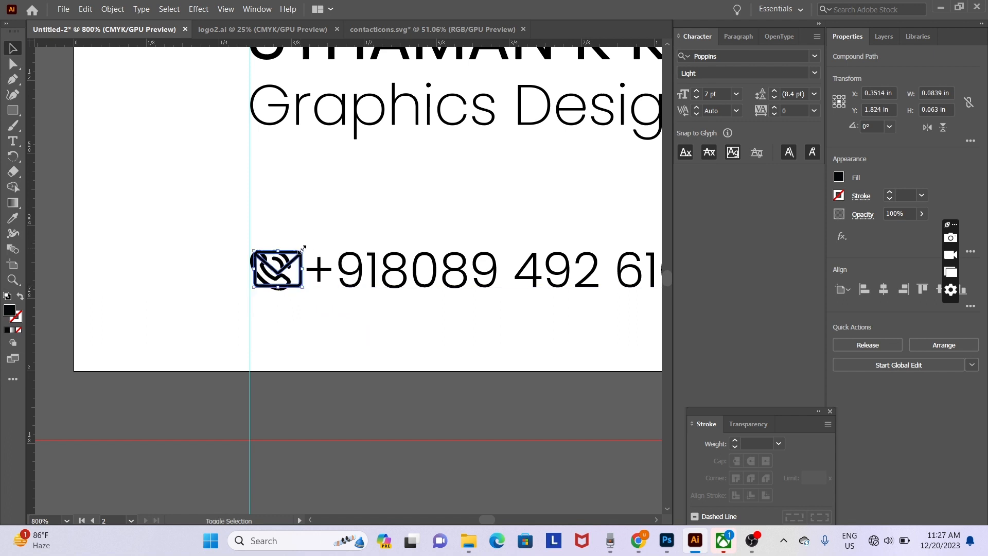
pyautogui.moveTo(302, 249); pyautogui.dragTo(307, 248)
pyautogui.moveTo(435, 412); pyautogui.dragTo(40, 395)
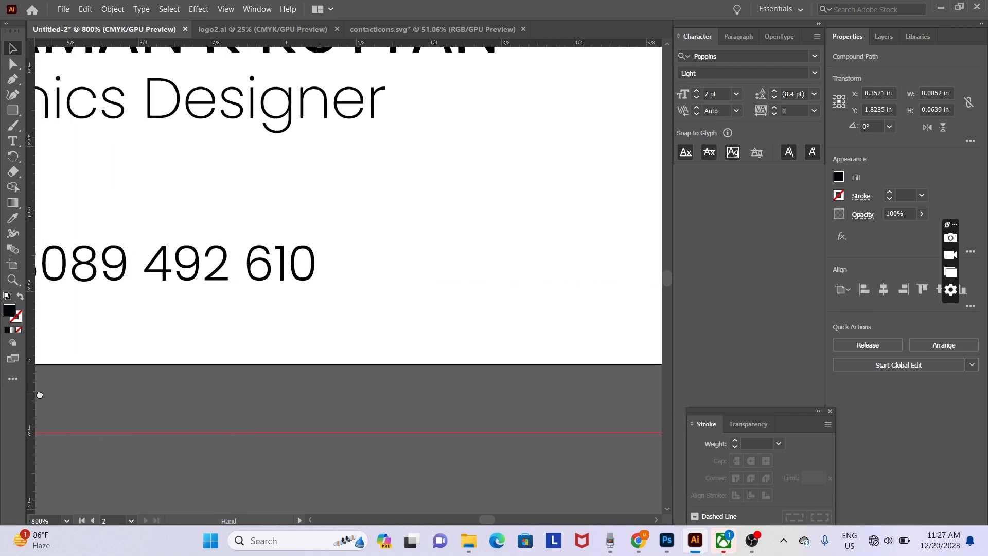
# - Nudge the envelope so it sits level just right of the phone number
pyautogui.hotkey('ctrl', '-')
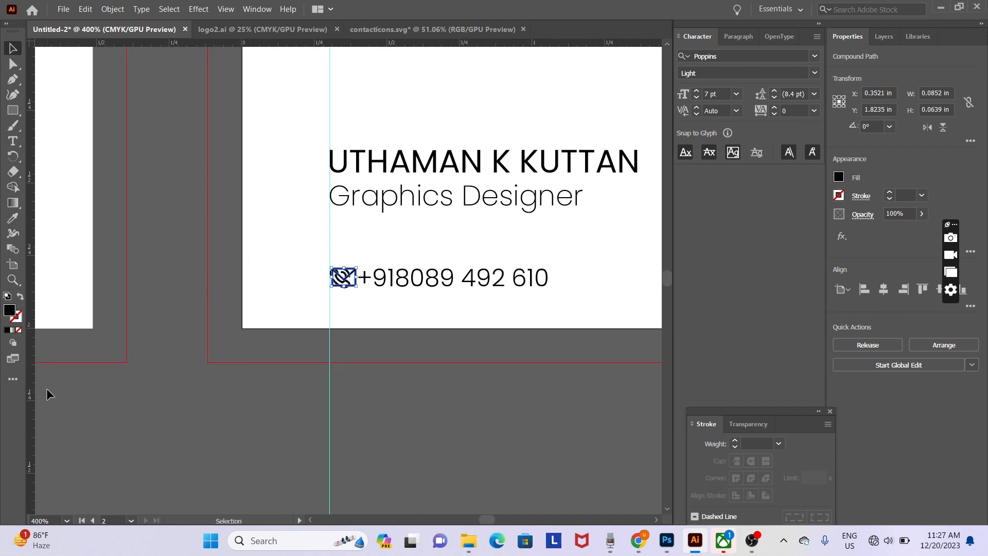
pyautogui.hotkey('shift', 'Right')
pyautogui.hotkey('shift', 'Right')
pyautogui.hotkey('shift', 'Right')
pyautogui.hotkey('shift', 'Right')
pyautogui.hotkey('shift', 'Right')
pyautogui.hotkey('shift', 'Right')
pyautogui.hotkey('shift', 'Right')
pyautogui.hotkey('shift', 'Right')
pyautogui.press('space')
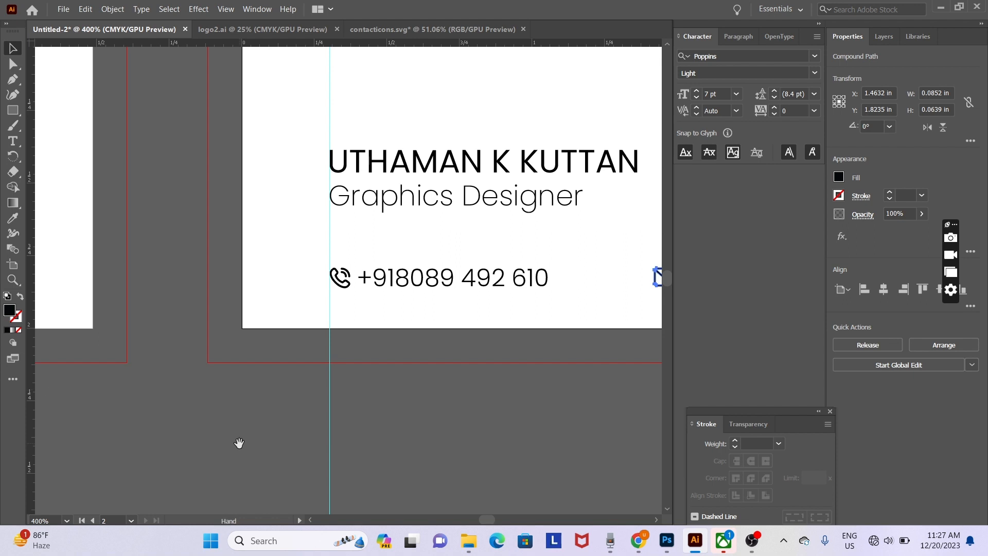
pyautogui.moveTo(454, 318); pyautogui.dragTo(44, 401)
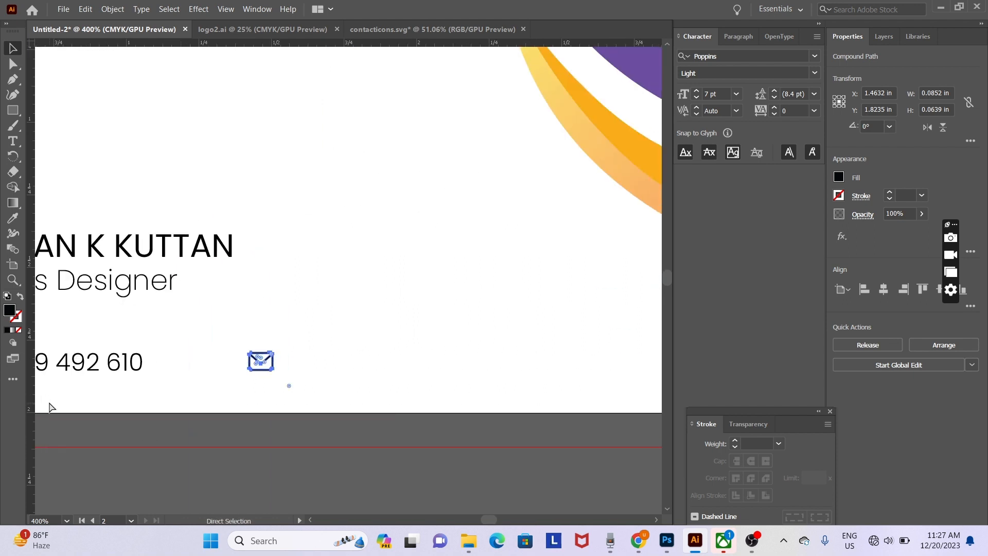
pyautogui.hotkey('ctrl', '-')
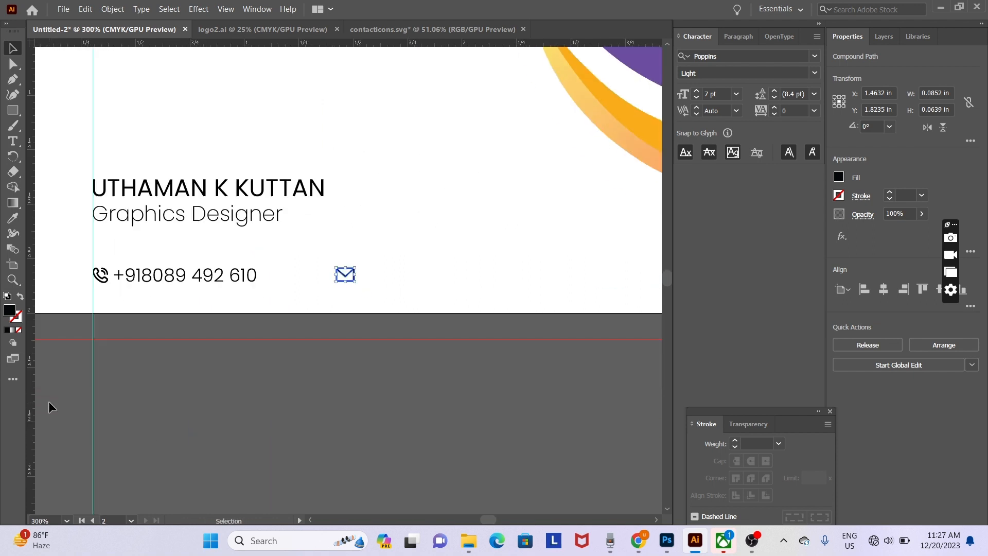
pyautogui.press('Left')
pyautogui.press('Left')
pyautogui.press('Left')
pyautogui.press('Left')
pyautogui.press('Left')
pyautogui.press('Left')
pyautogui.press('Left')
pyautogui.press('Left')
pyautogui.press('Left')
pyautogui.press('Left')
pyautogui.press('Left')
pyautogui.press('Left')
pyautogui.press('Left')
pyautogui.press('Left')
pyautogui.press('Left')
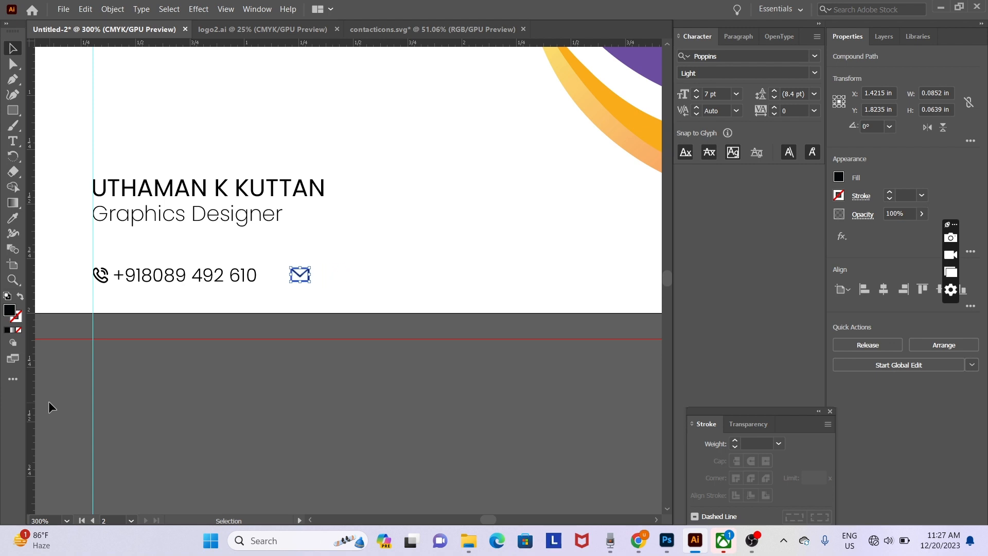
pyautogui.click(360, 283)
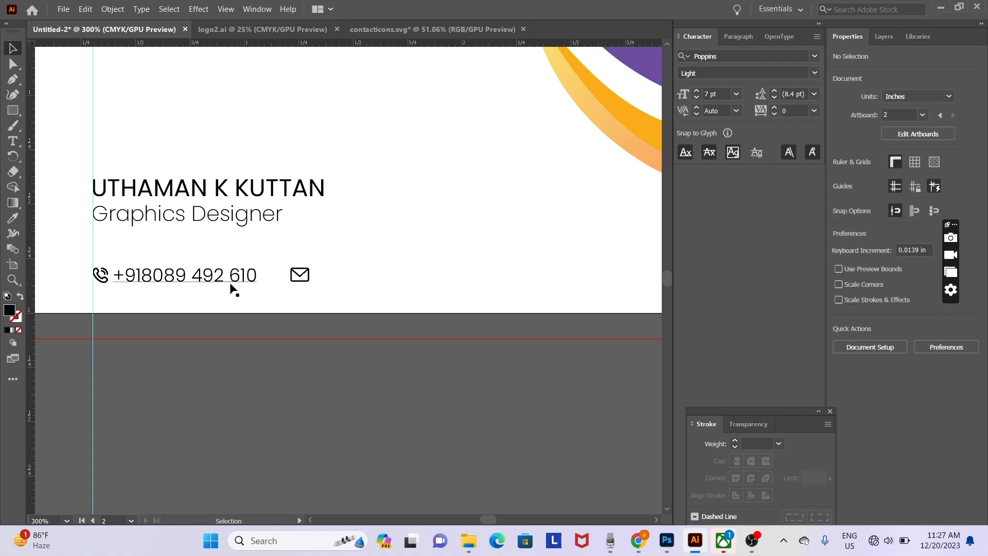
# - Alt-drag a copy of the phone number text beside the envelope and top-align both lines
pyautogui.moveTo(222, 283); pyautogui.dragTo(436, 283)
pyautogui.keyDown('shift'); pyautogui.click(210, 285); pyautogui.keyUp('shift')
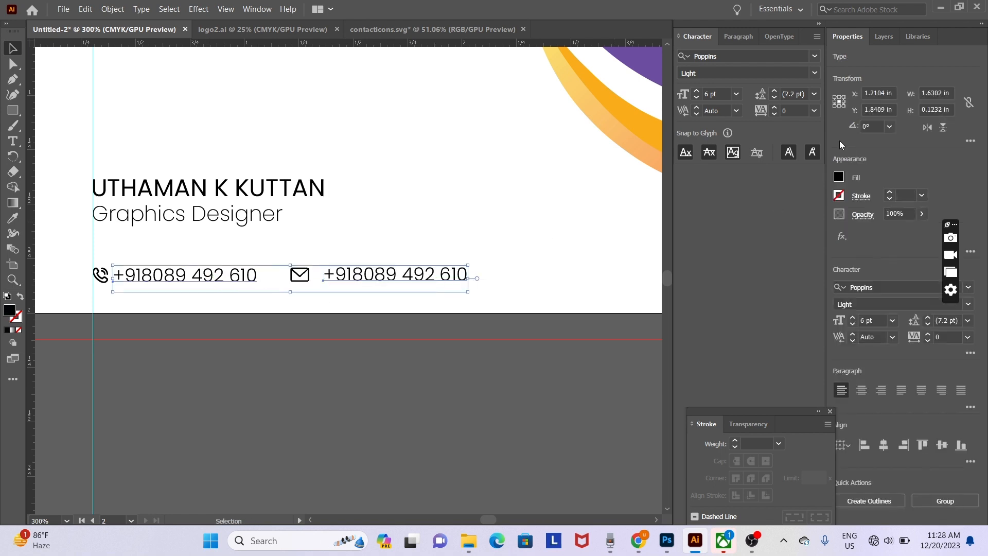
pyautogui.click(918, 445)
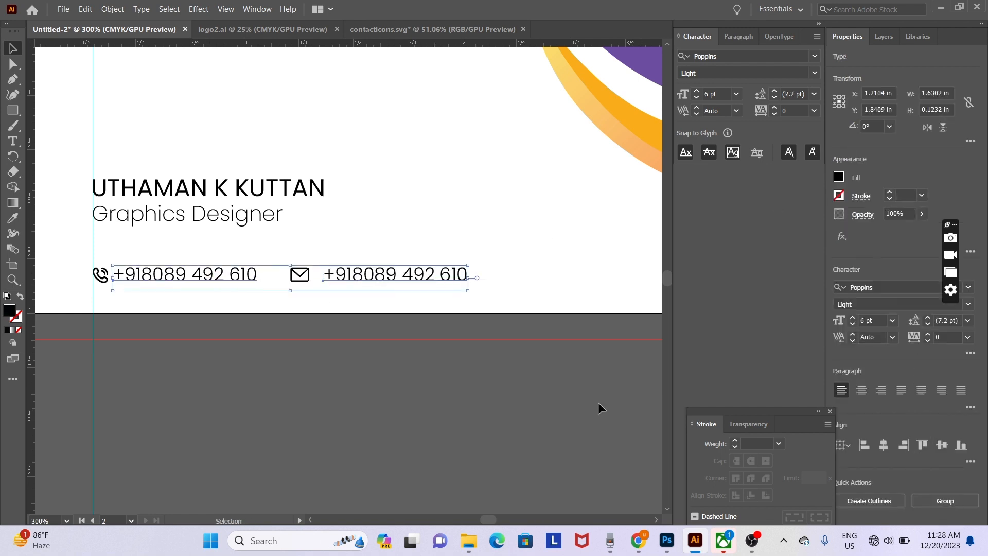
pyautogui.click(307, 310)
# - Replace the copied text with the contact's e-mail address
pyautogui.click(377, 284)
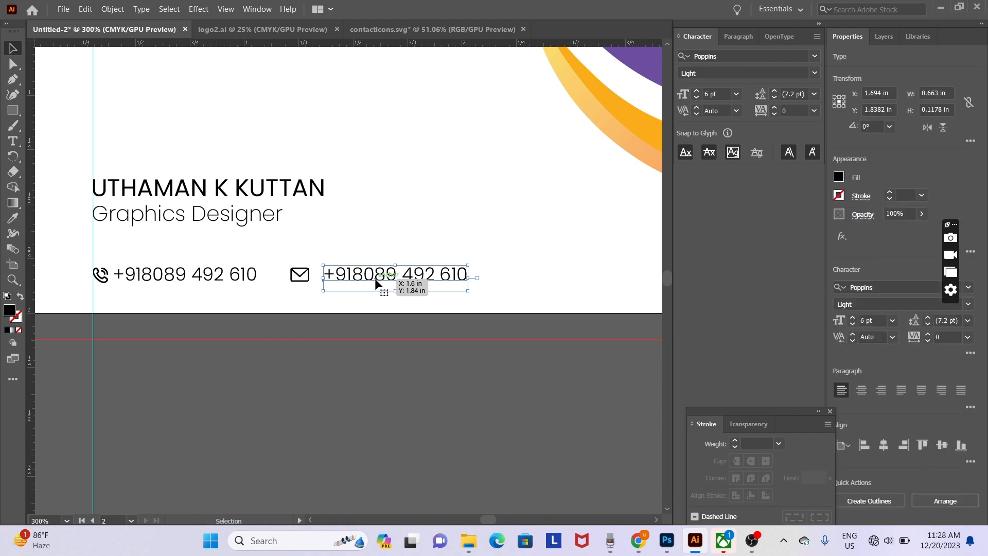
pyautogui.doubleClick(376, 282)
pyautogui.hotkey('ctrl', 'a')
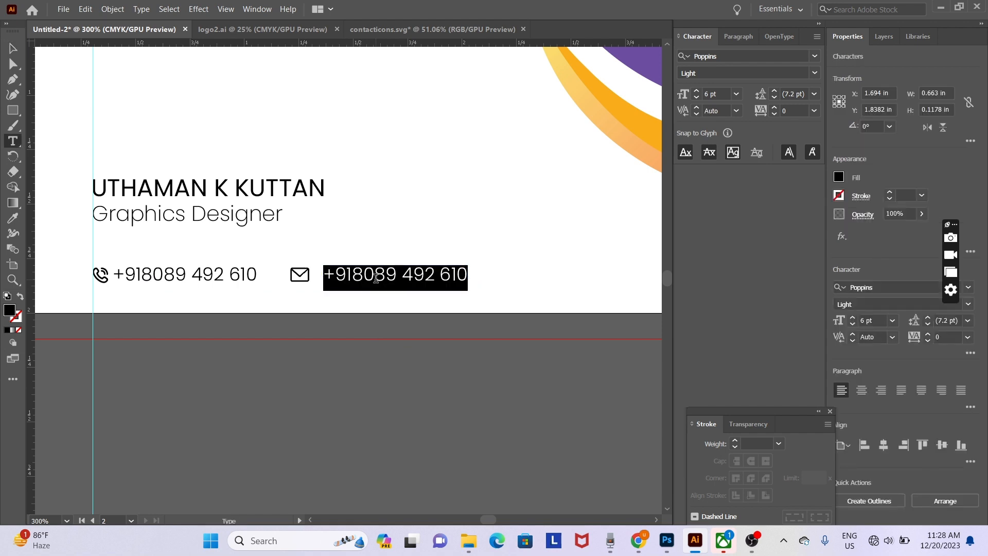
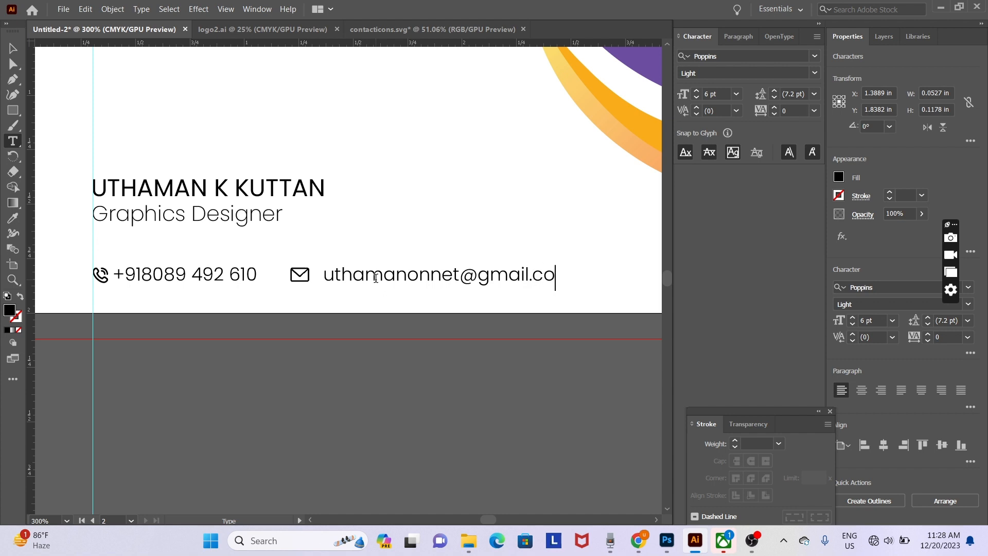
pyautogui.click(13, 47)
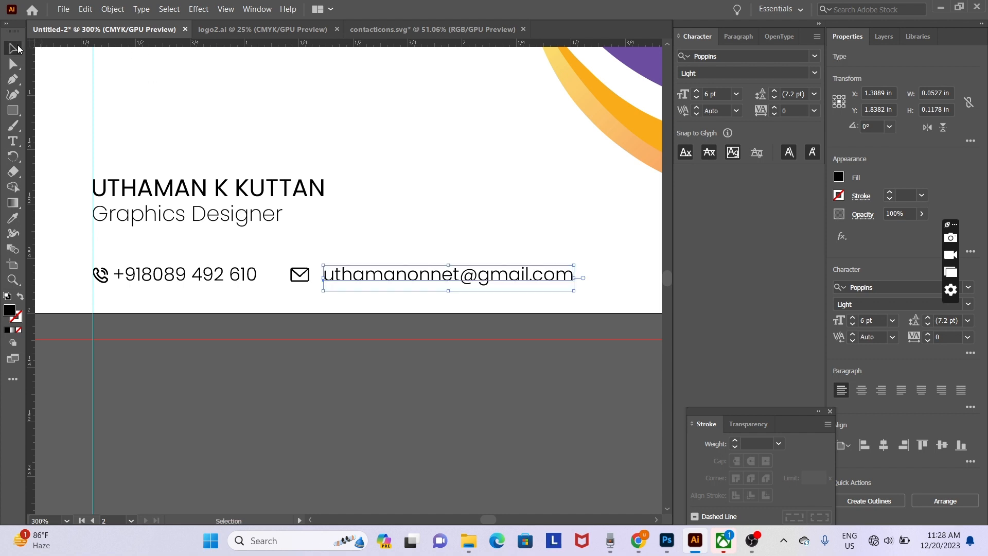
pyautogui.click(256, 108)
# - Nudge the e-mail line left so it sits snug beside the envelope icon
pyautogui.hotkey('ctrl', '-')
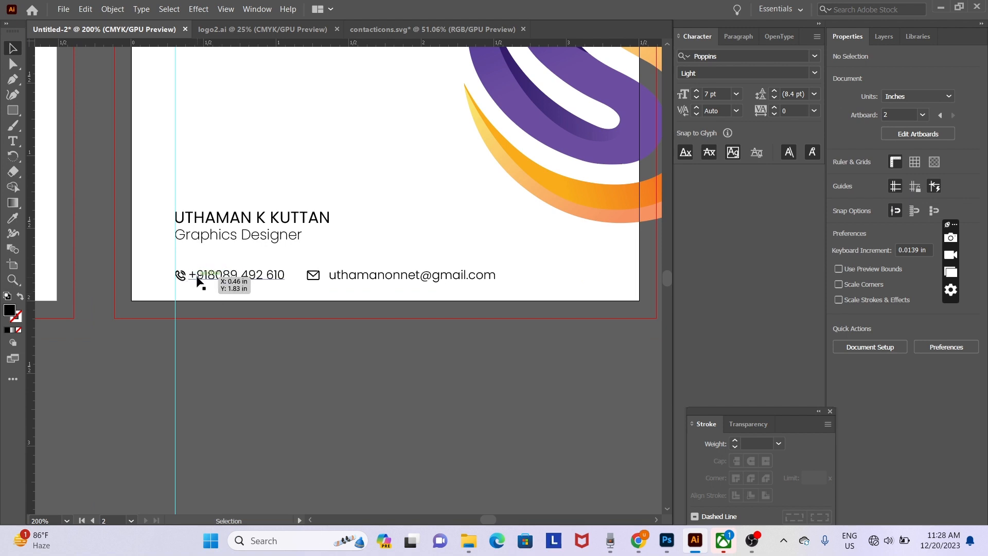
pyautogui.click(341, 276)
pyautogui.press('Left')
pyautogui.press('Left')
pyautogui.press('Left')
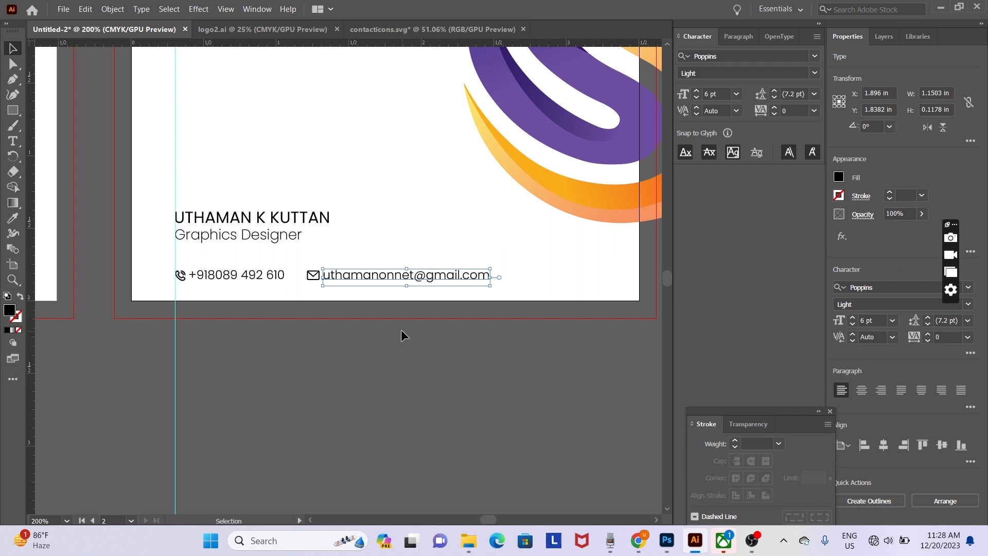
pyautogui.click(260, 274)
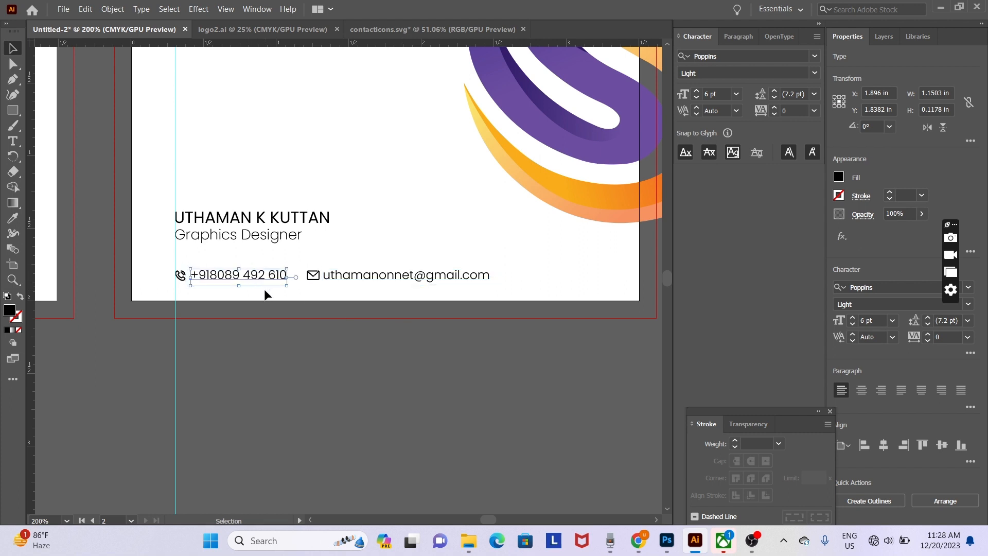
pyautogui.click(294, 304)
pyautogui.scroll(3, 428, 325)
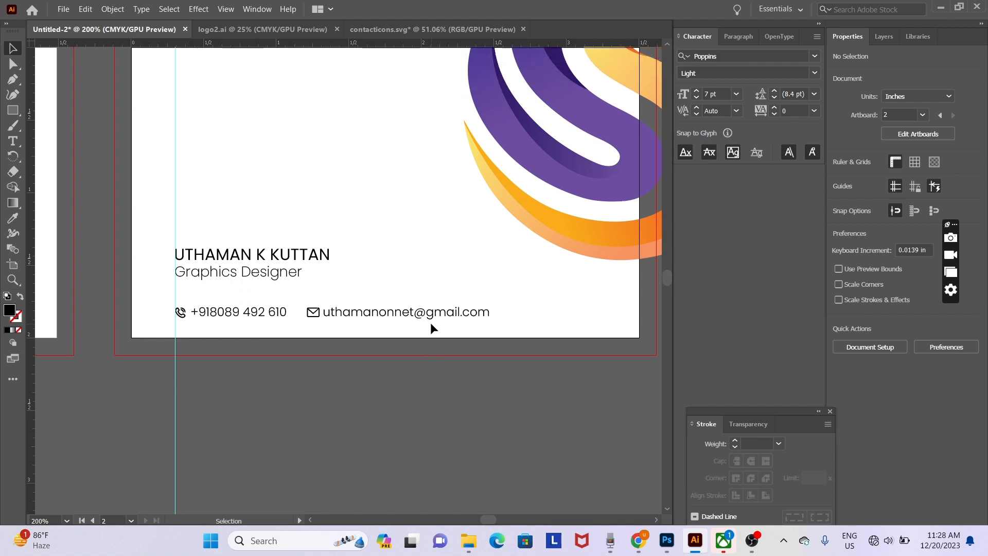
pyautogui.hotkey('ctrl', '-')
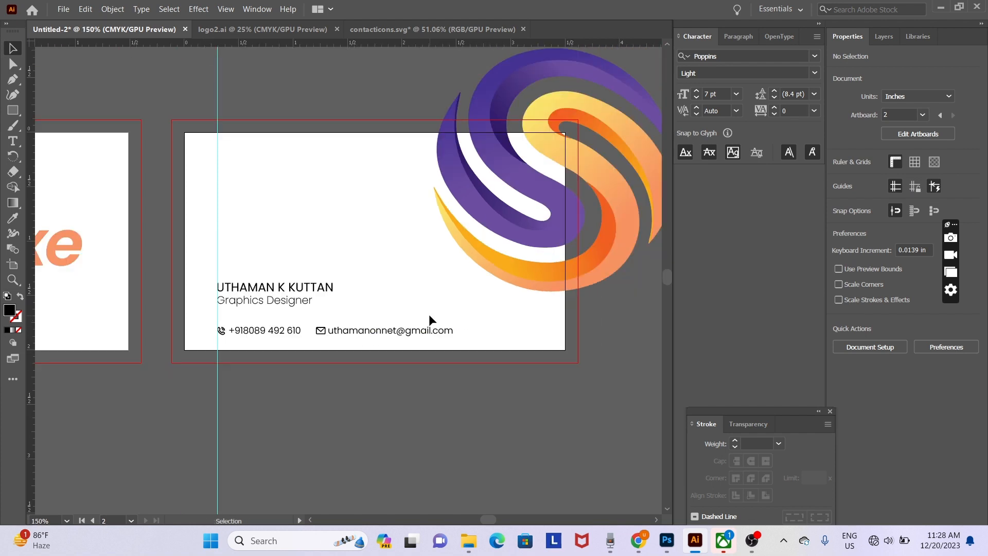
# - Set the swirl logo's opacity to 15% in the Properties panel
pyautogui.click(568, 220)
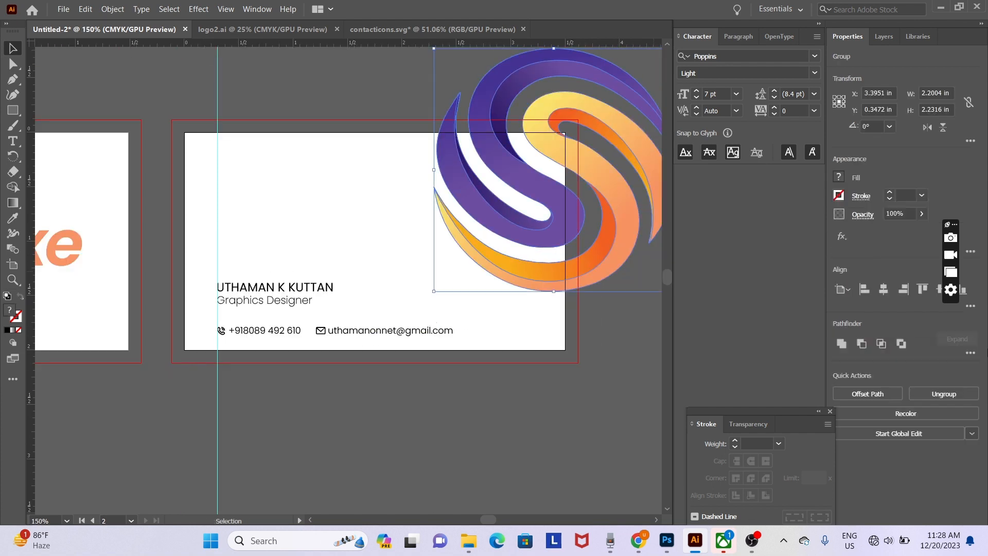
pyautogui.click(923, 214)
pyautogui.click(875, 230)
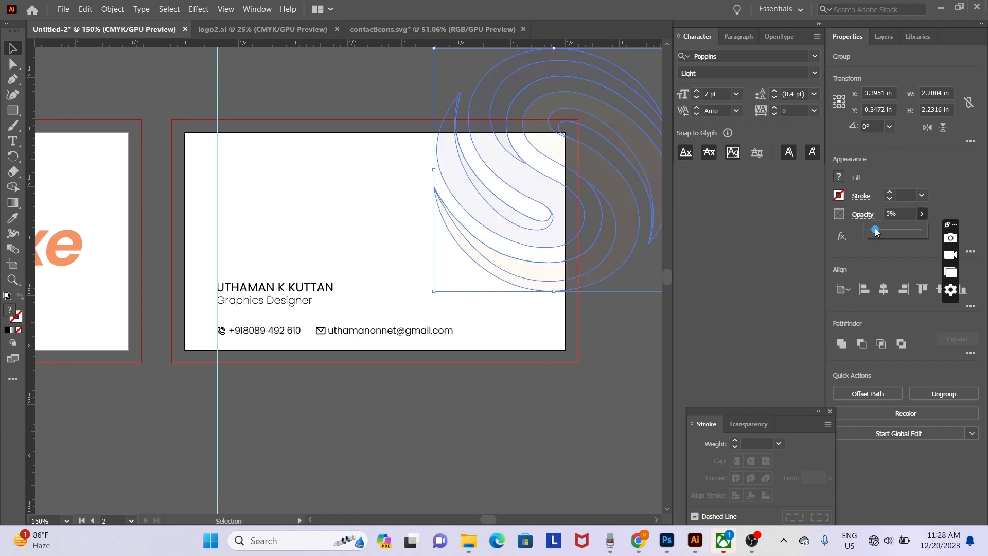
pyautogui.moveTo(876, 232); pyautogui.dragTo(880, 232)
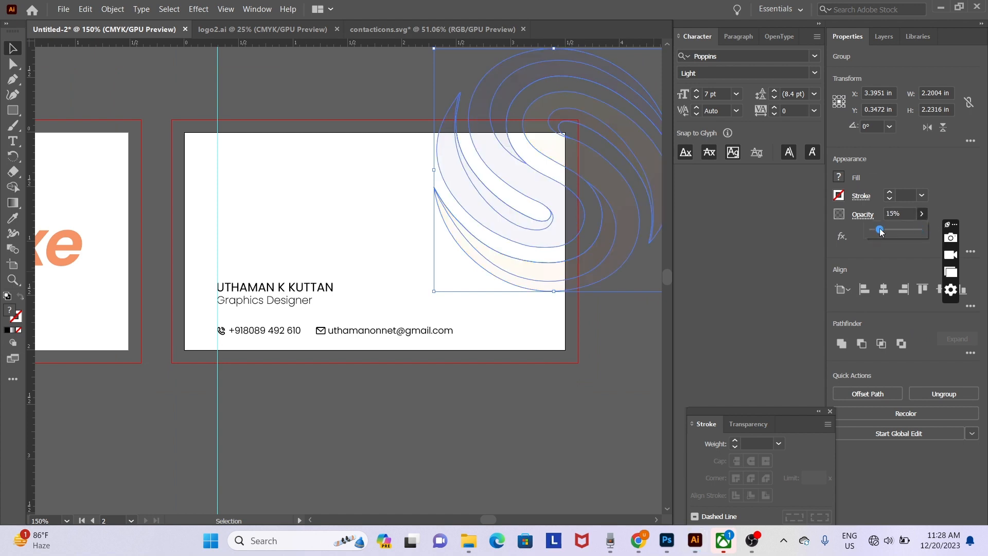
pyautogui.click(490, 437)
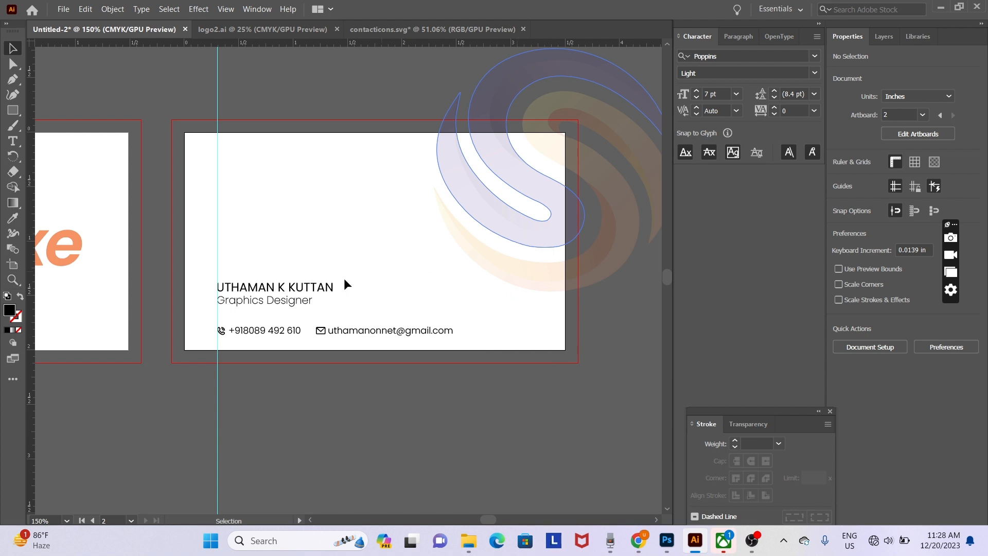
# - Raise the swirl logo group's opacity to 93% and zoom out to show both card sides
pyautogui.click(511, 221)
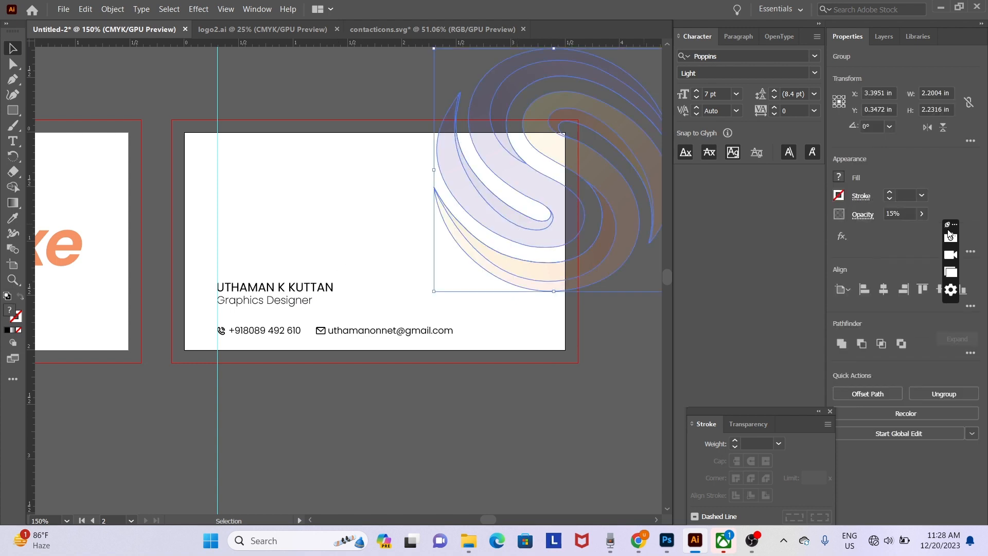
pyautogui.click(923, 214)
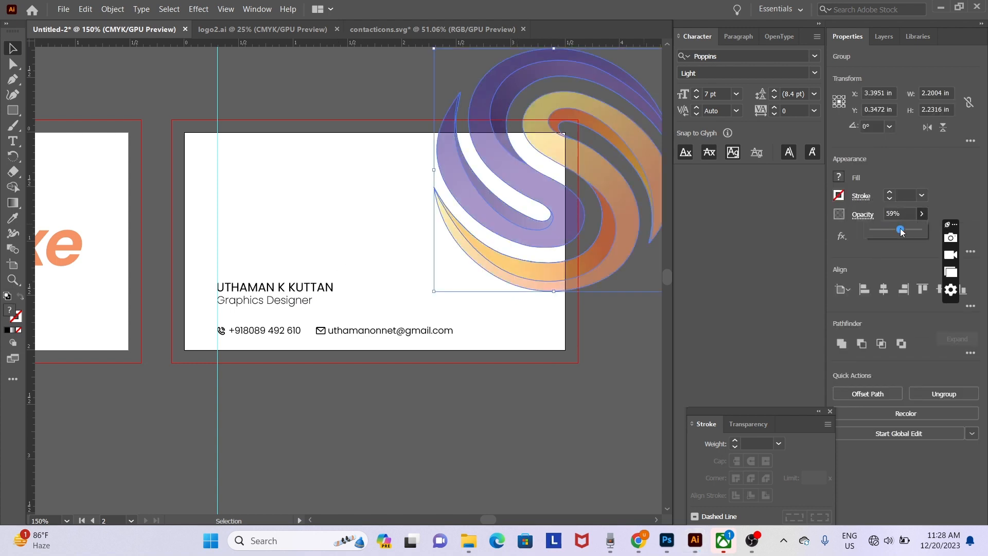
pyautogui.moveTo(916, 229); pyautogui.dragTo(932, 229)
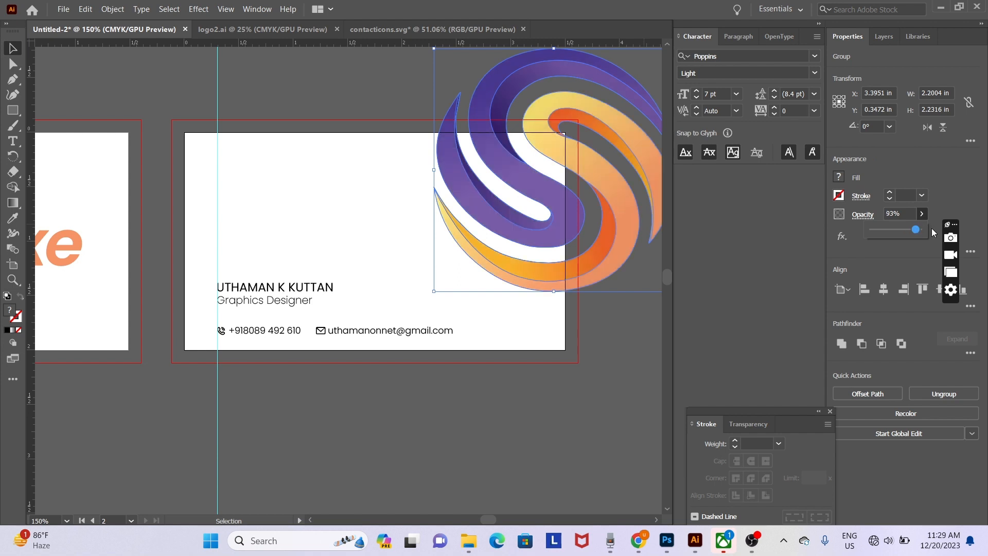
pyautogui.press('Return')
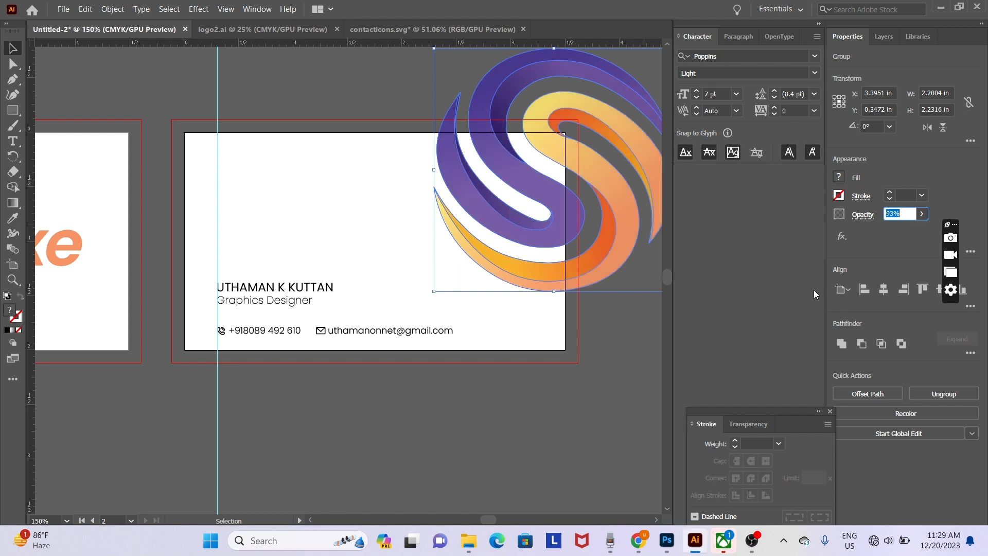
pyautogui.click(531, 472)
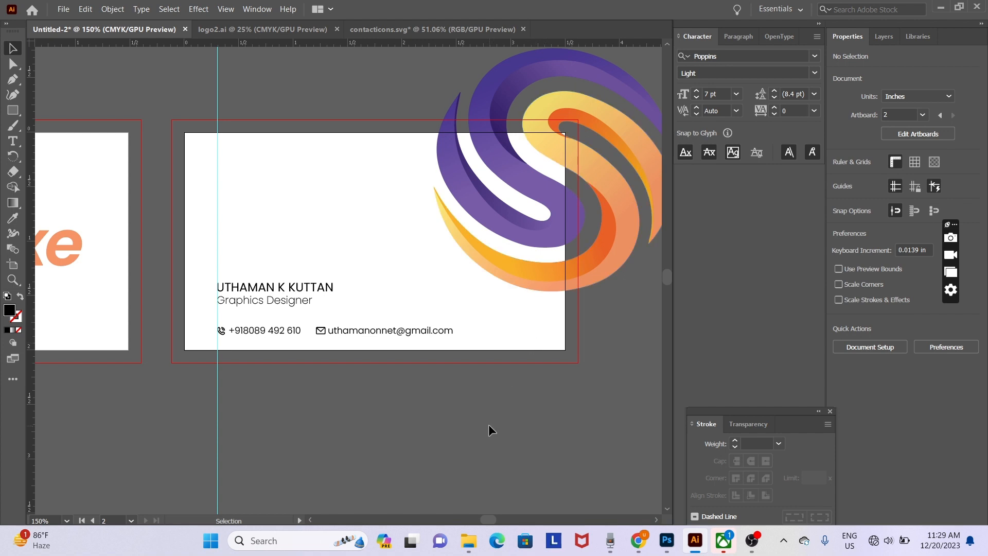
pyautogui.hotkey('ctrl', '-')
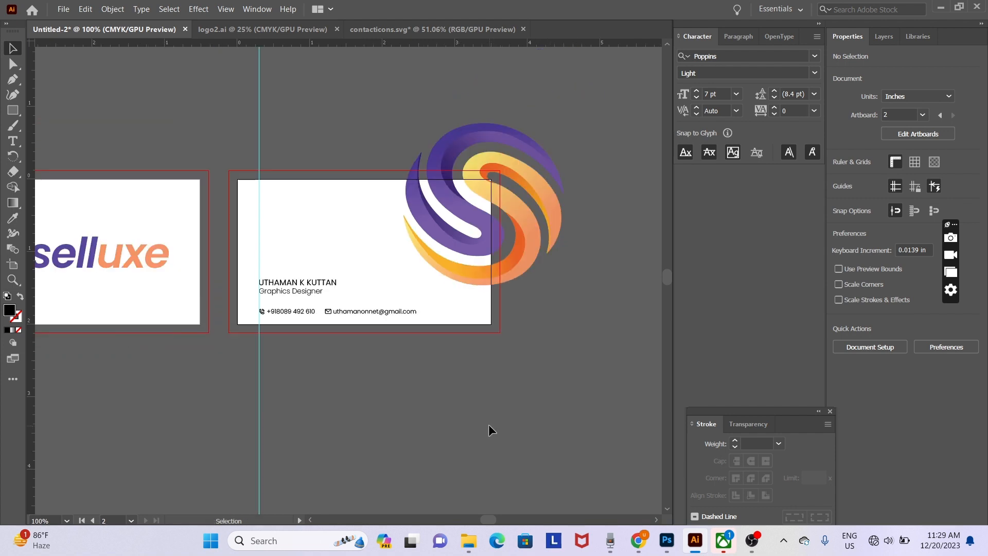
pyautogui.press('space')
pyautogui.moveTo(328, 409); pyautogui.dragTo(466, 395)
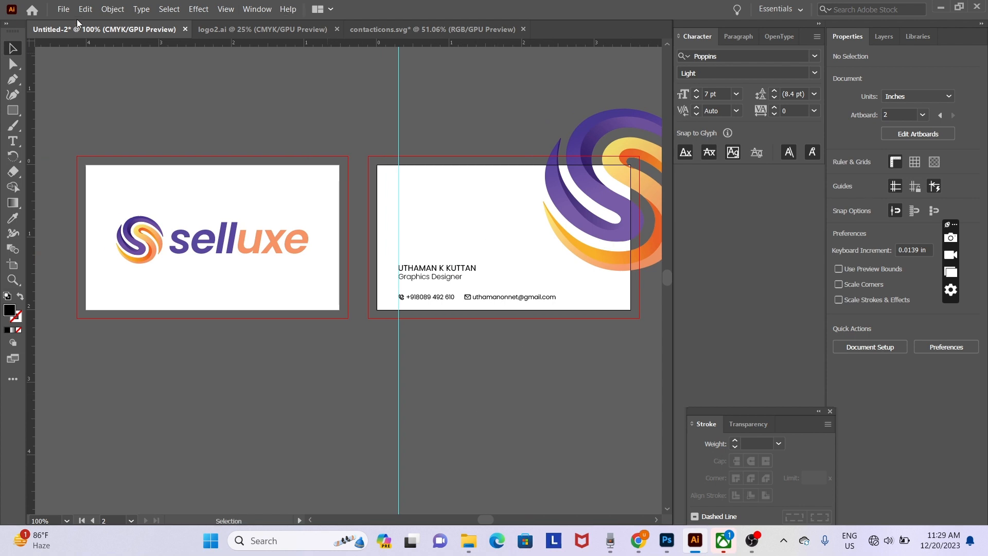
pyautogui.click(63, 9)
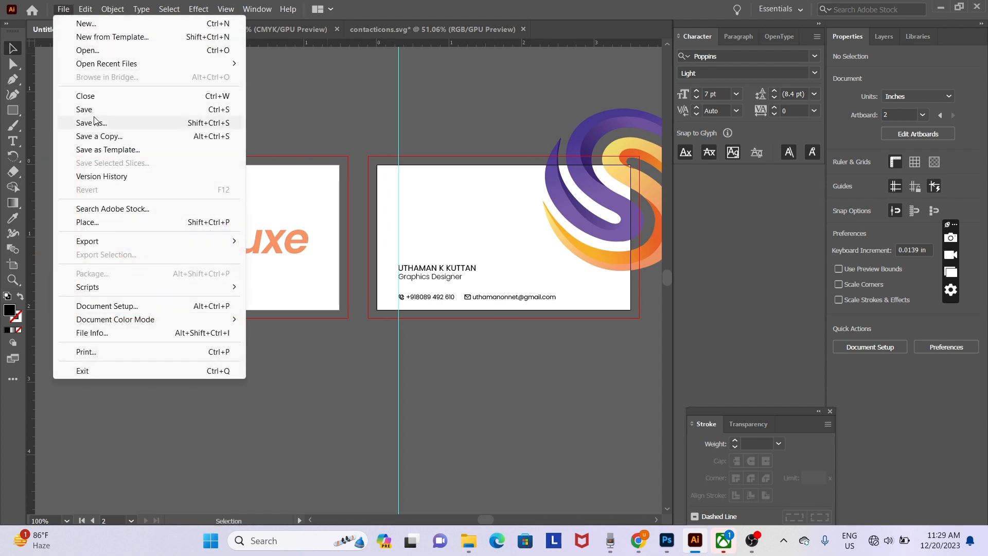
# - In the Save dialog, browse to the selluxe folder on New Volume (D:)
pyautogui.click(101, 109)
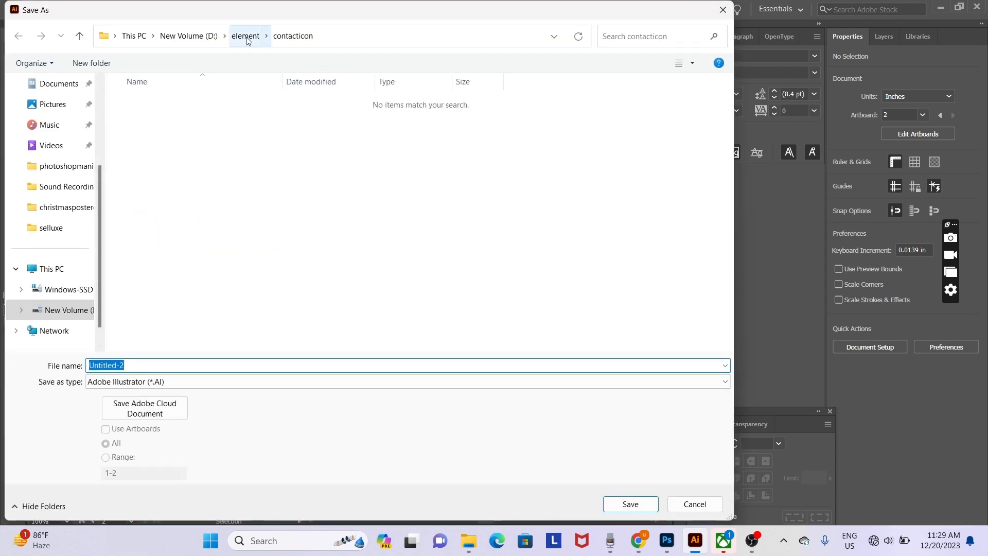
pyautogui.click(189, 36)
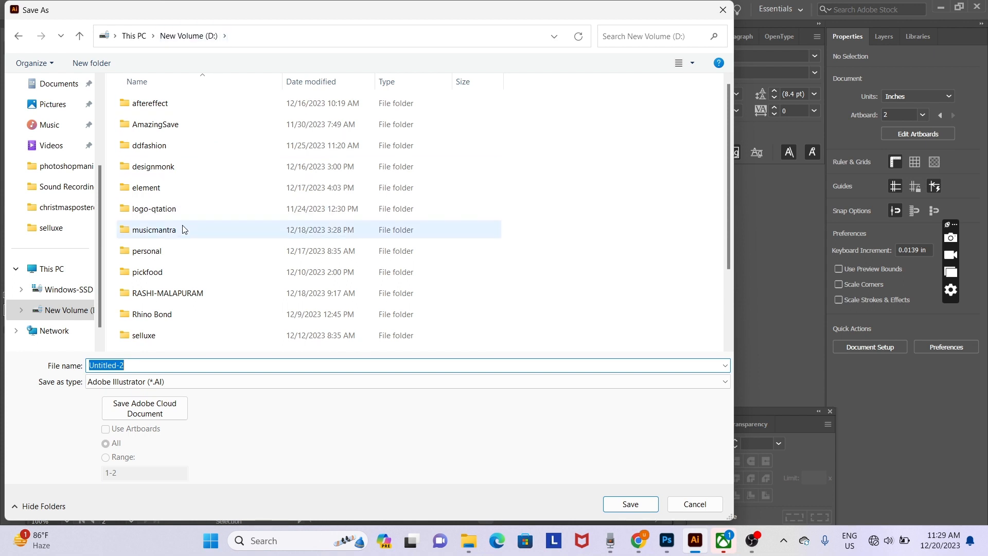
pyautogui.scroll(-2, 170, 301)
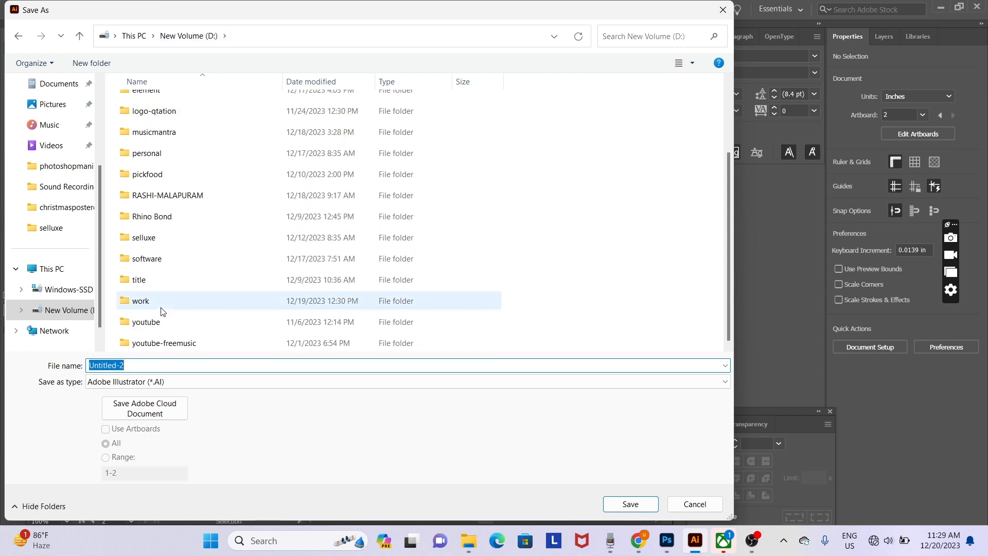
pyautogui.click(162, 306)
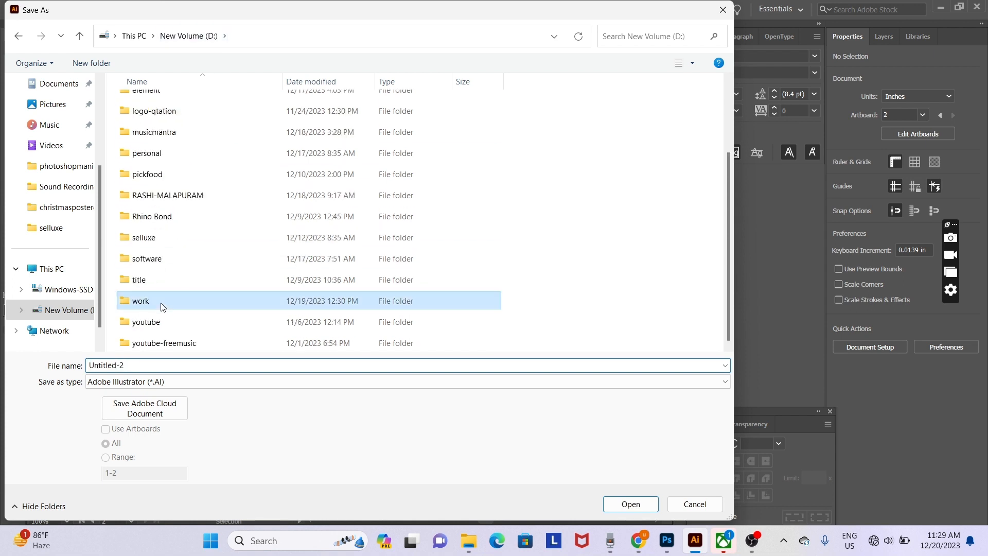
pyautogui.doubleClick(176, 160)
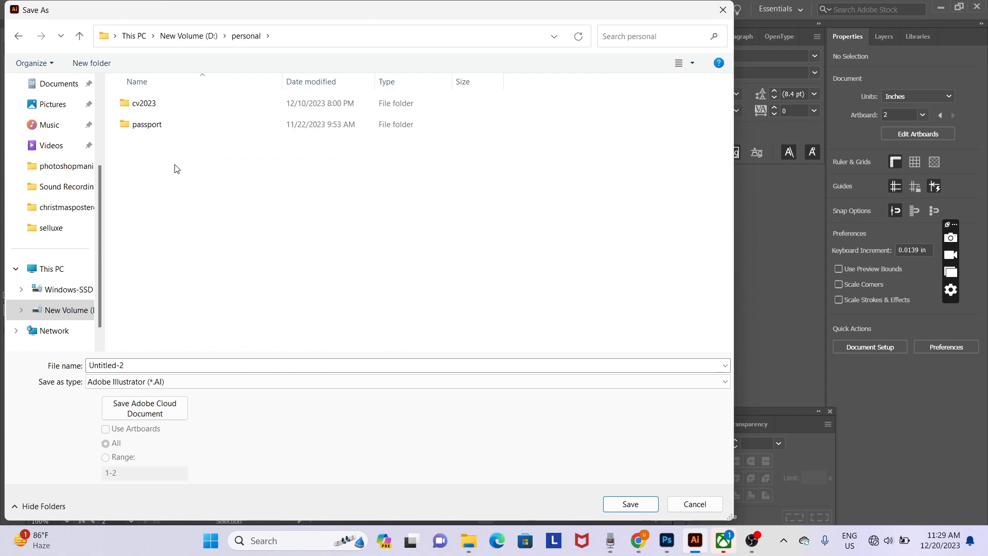
pyautogui.press('BackSpace')
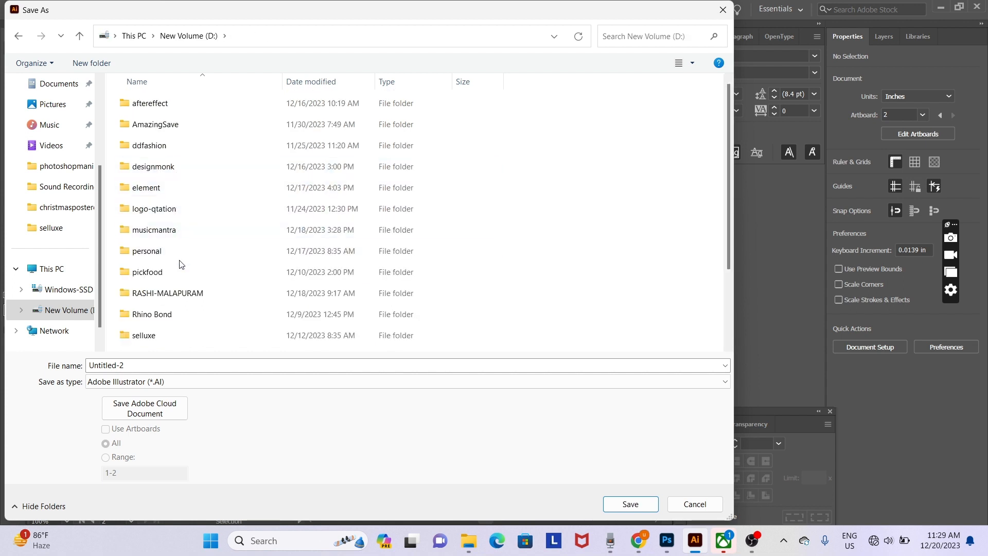
pyautogui.click(164, 172)
pyautogui.press('s')
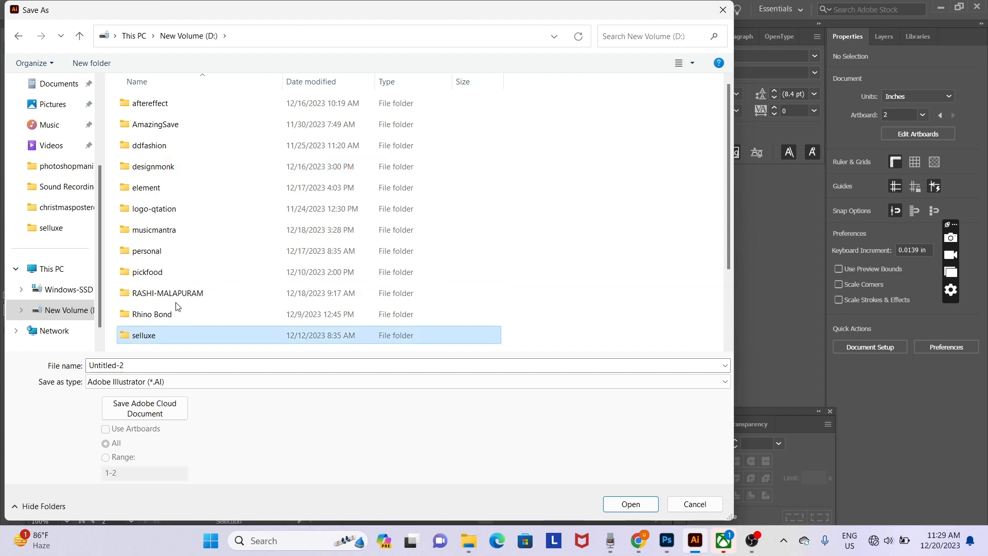
pyautogui.press('Return')
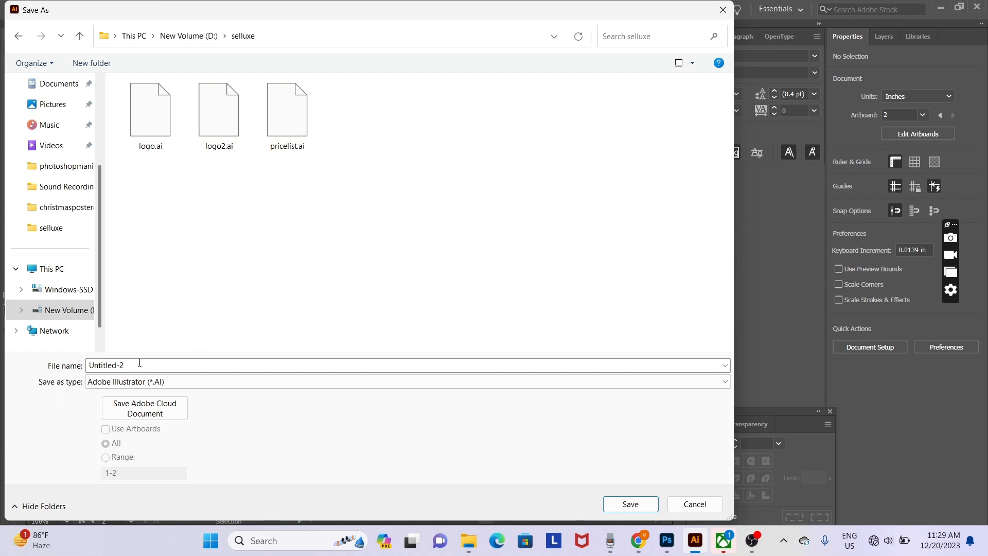
# - Save the file as bcard.ai, accepting the default Illustrator Options
pyautogui.click(139, 365)
pyautogui.write('b')
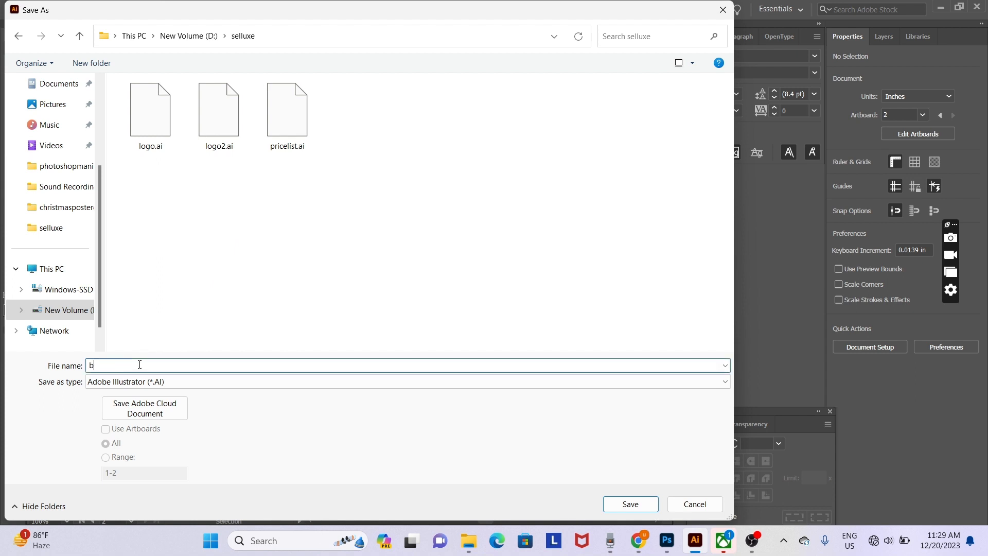
pyautogui.write('card')
pyautogui.press('Return')
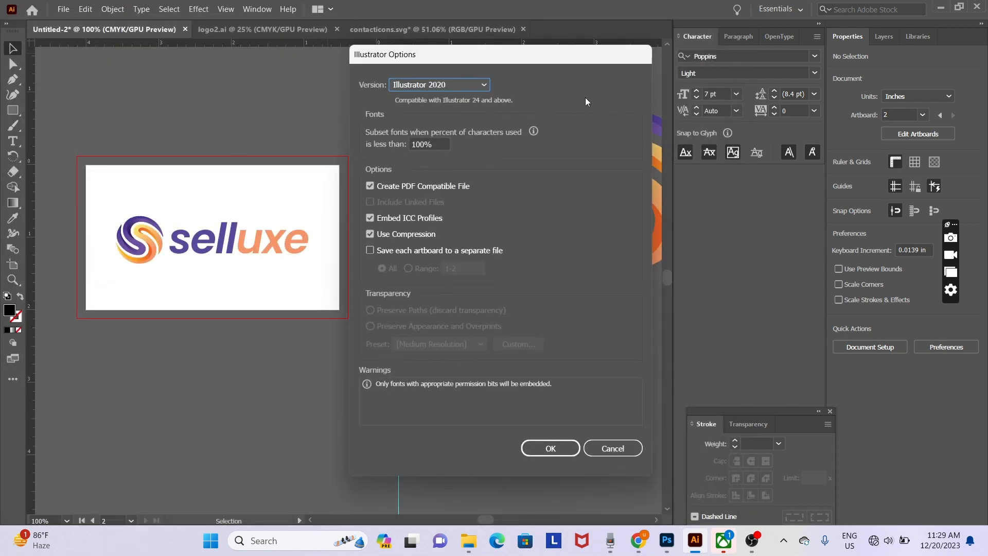
pyautogui.click(550, 448)
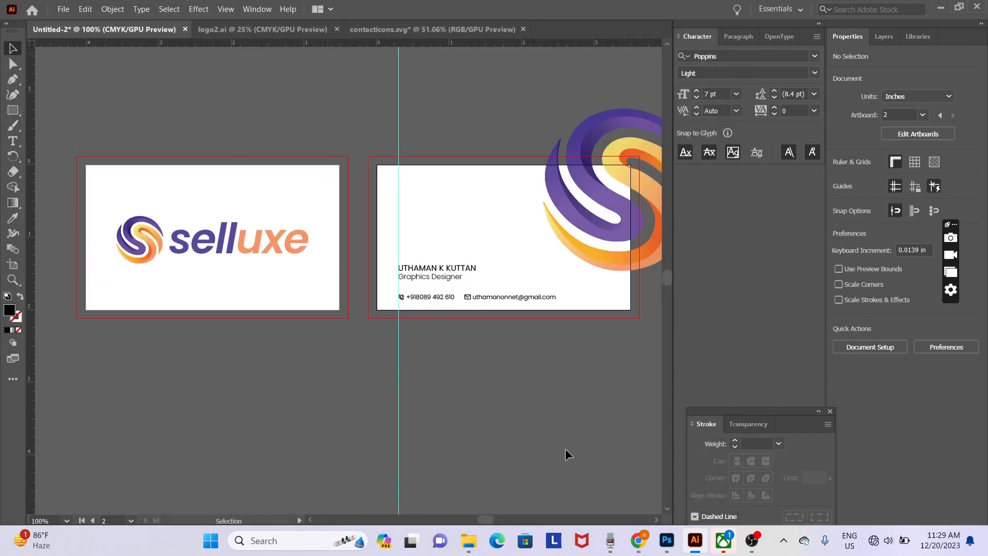
# - Save a copy as Adobe PDF (*.PDF) named bcard in the selluxe folder
pyautogui.click(62, 9)
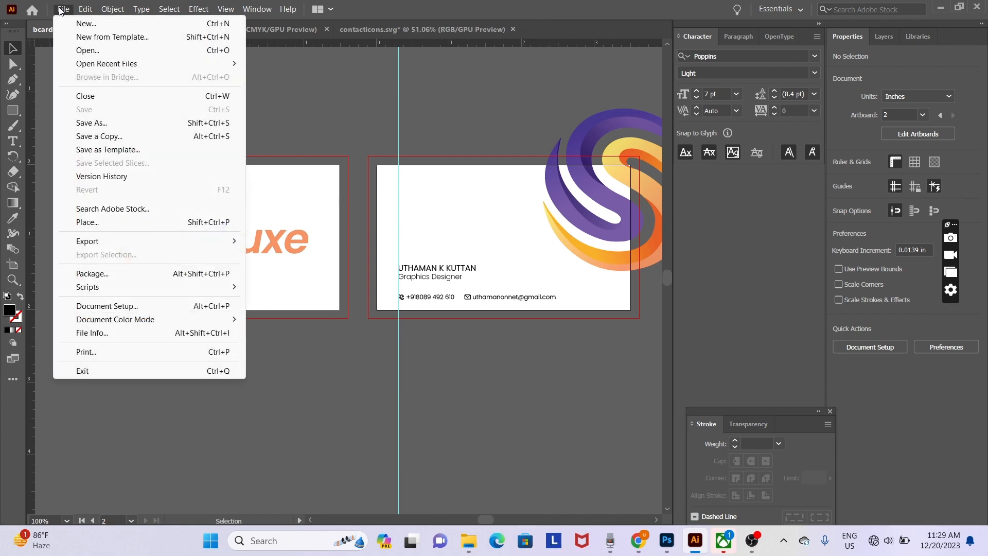
pyautogui.click(127, 128)
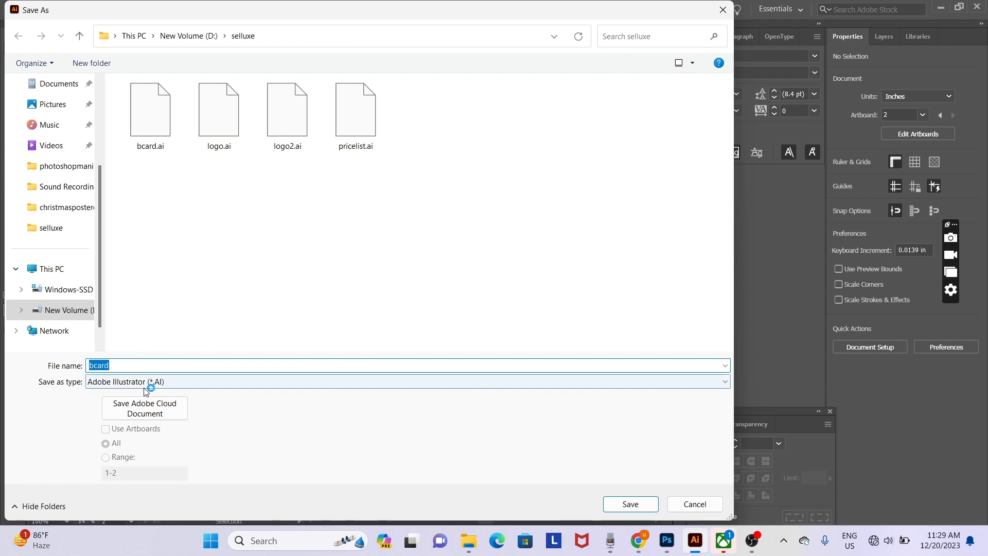
pyautogui.click(149, 385)
pyautogui.click(154, 403)
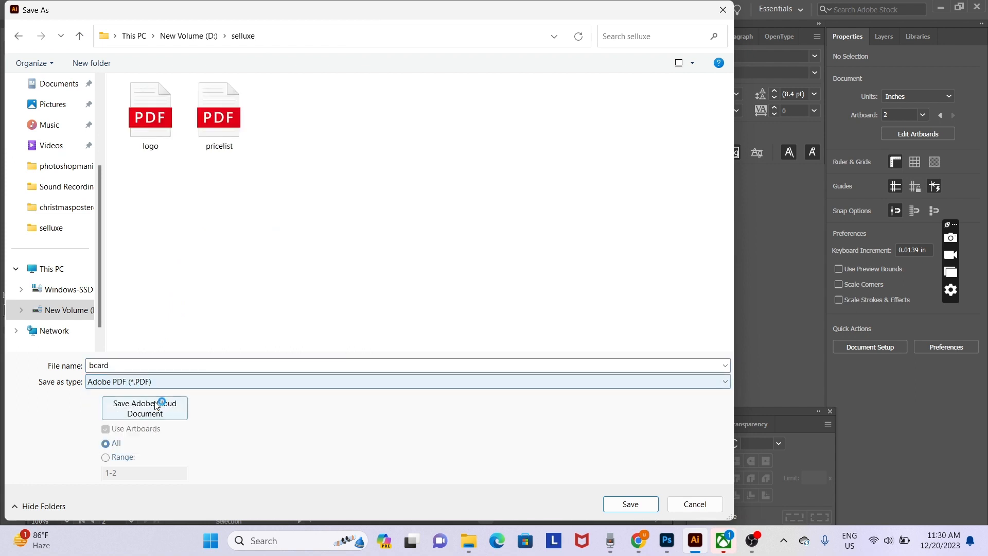
pyautogui.click(628, 506)
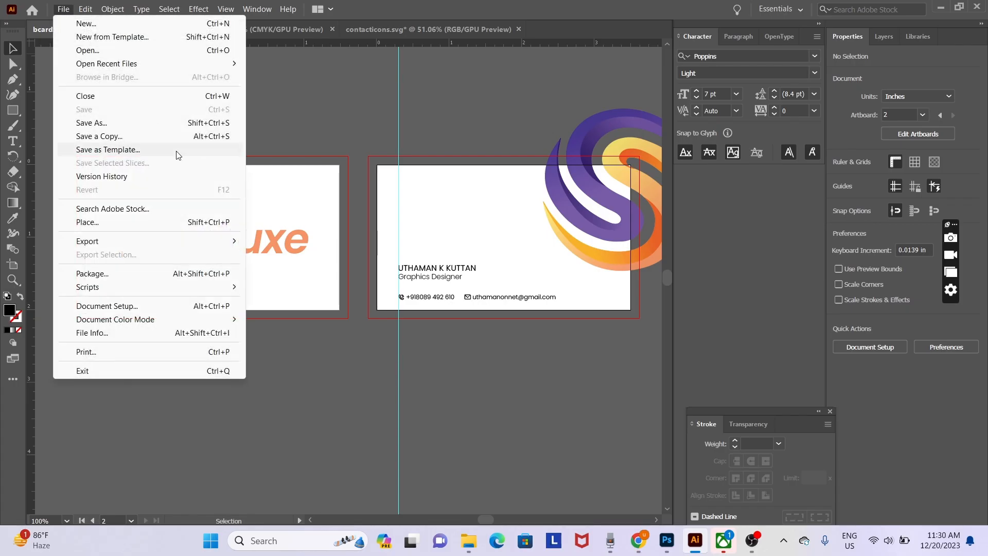
# - Export each artboard as a JPEG with RGB colour model and Quality 10 (Maximum)
pyautogui.moveTo(234, 241)
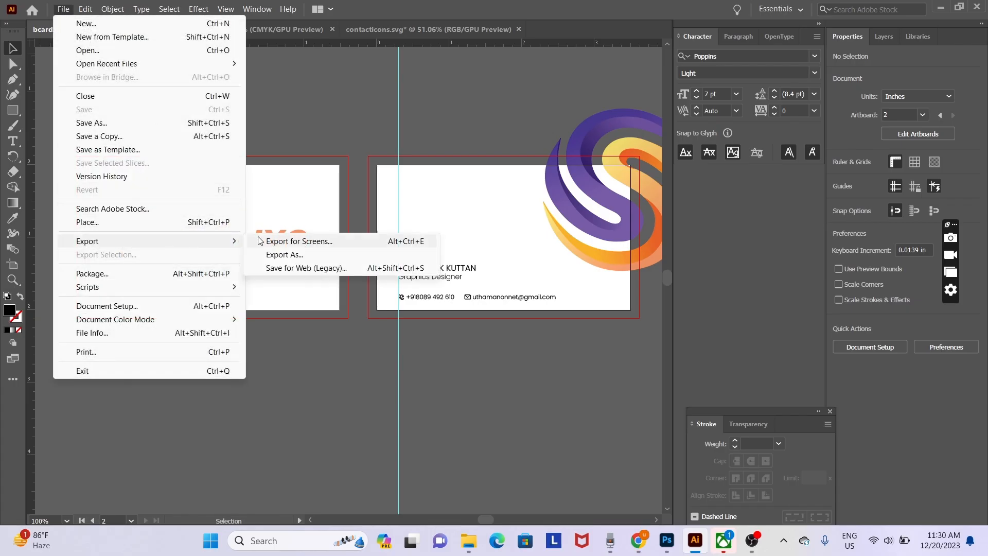
pyautogui.click(287, 255)
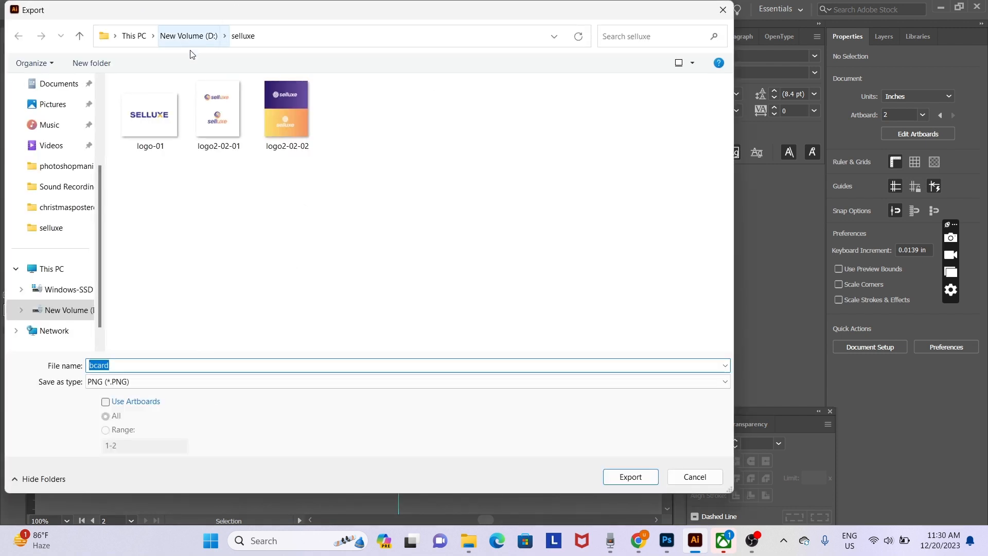
pyautogui.click(143, 382)
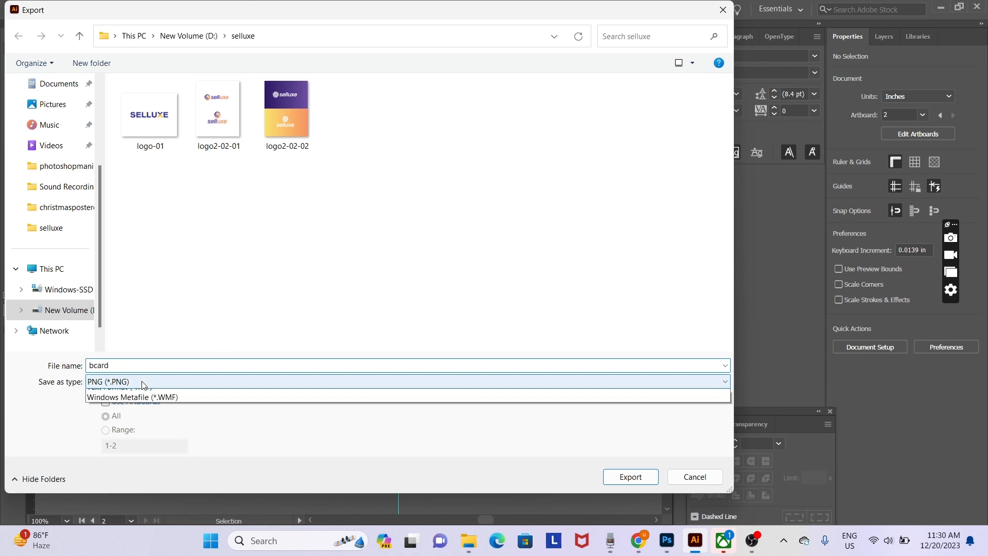
pyautogui.click(143, 459)
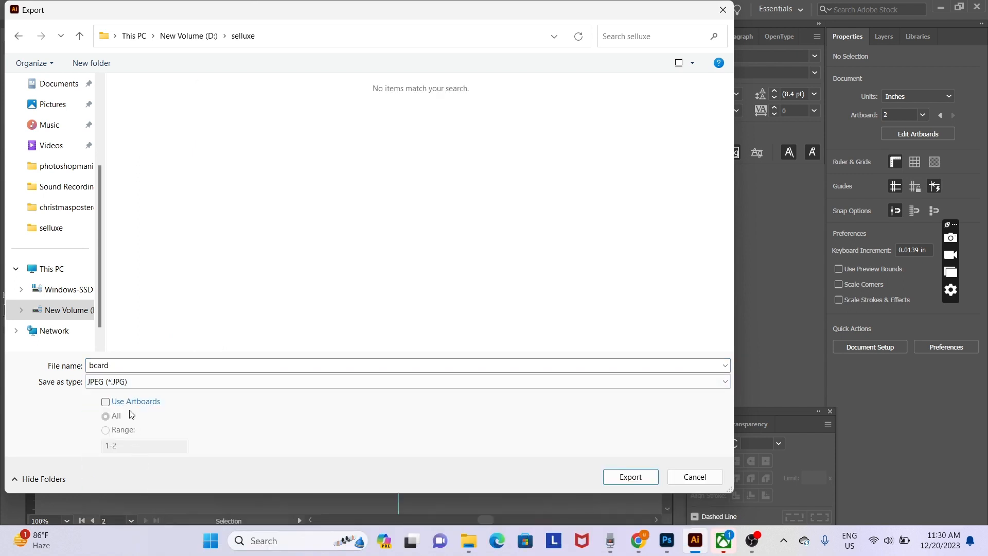
pyautogui.click(114, 404)
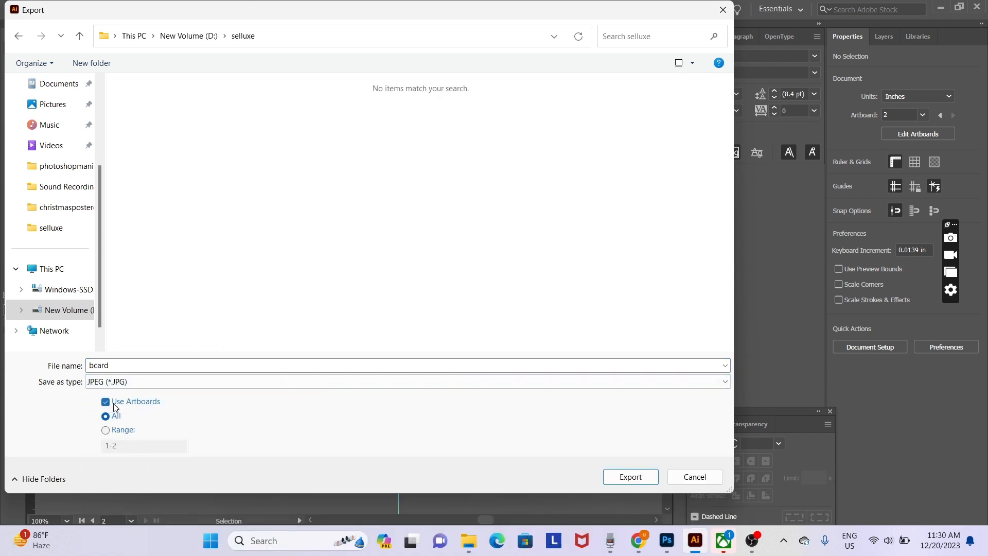
pyautogui.click(635, 475)
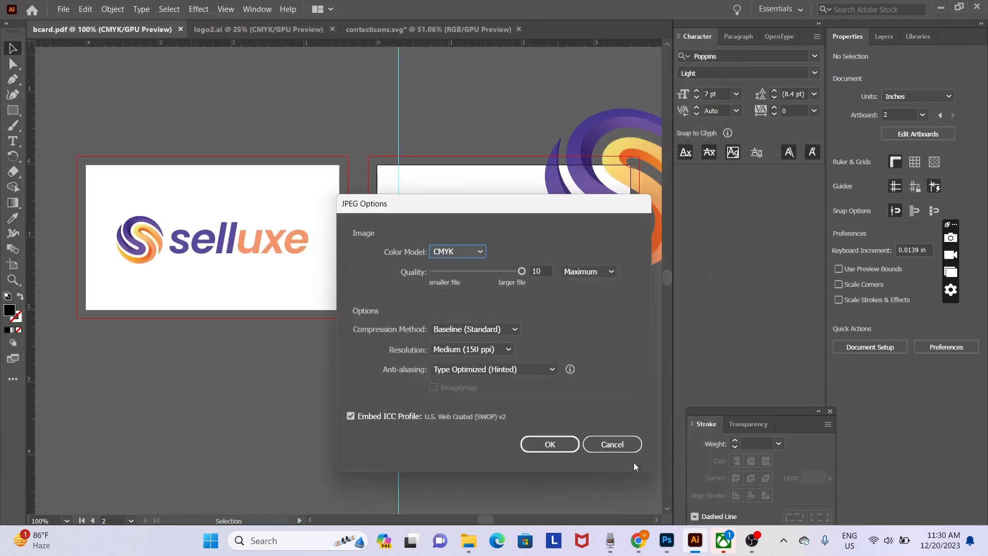
pyautogui.click(461, 254)
pyautogui.click(461, 264)
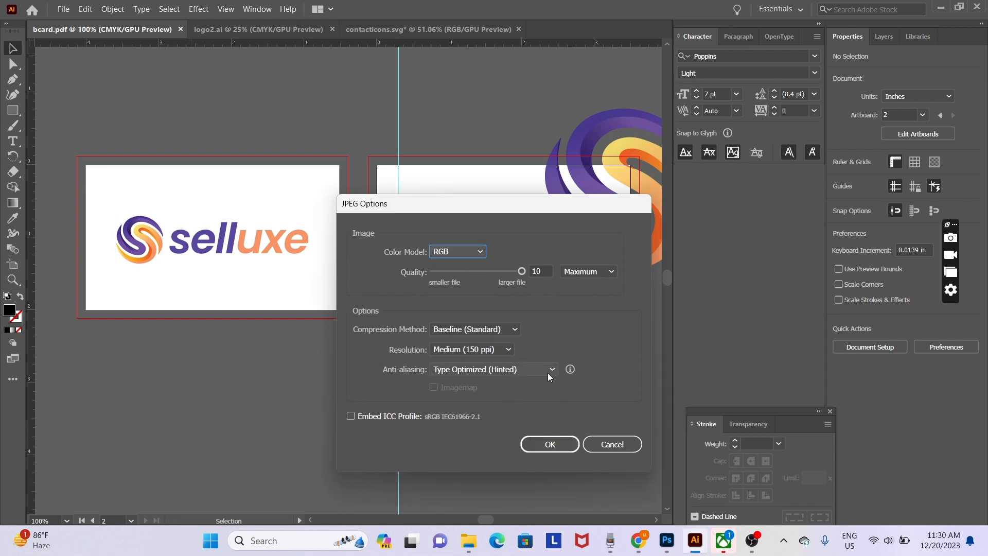
pyautogui.click(551, 443)
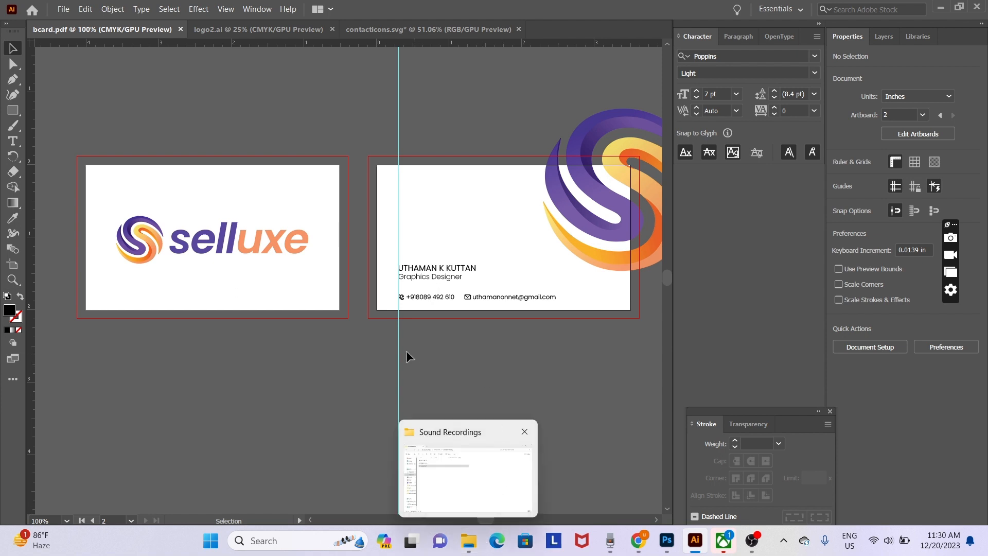
# - Open D:\selluxe in File Explorer, switch to Large icons view, and select bcard-01
pyautogui.click(468, 540)
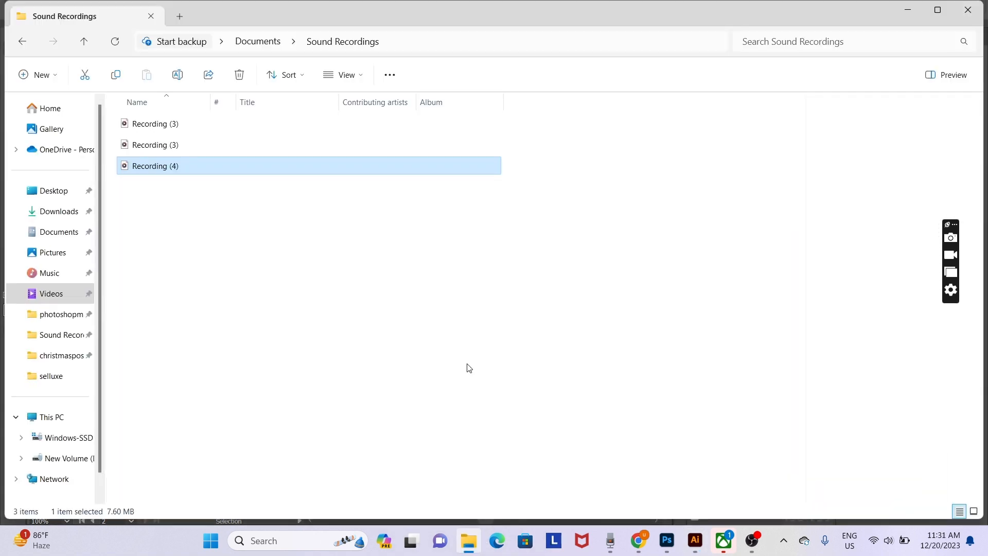
pyautogui.click(358, 344)
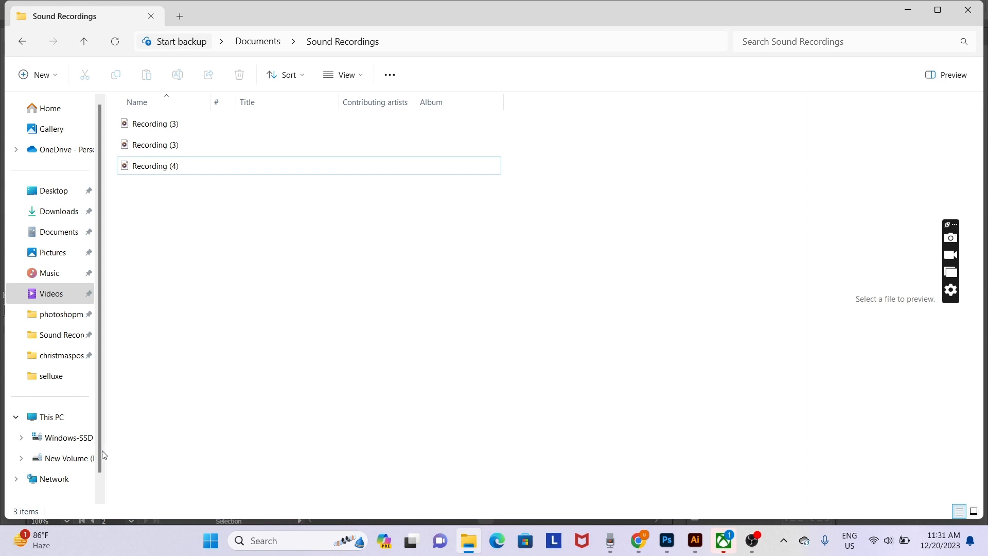
pyautogui.click(75, 458)
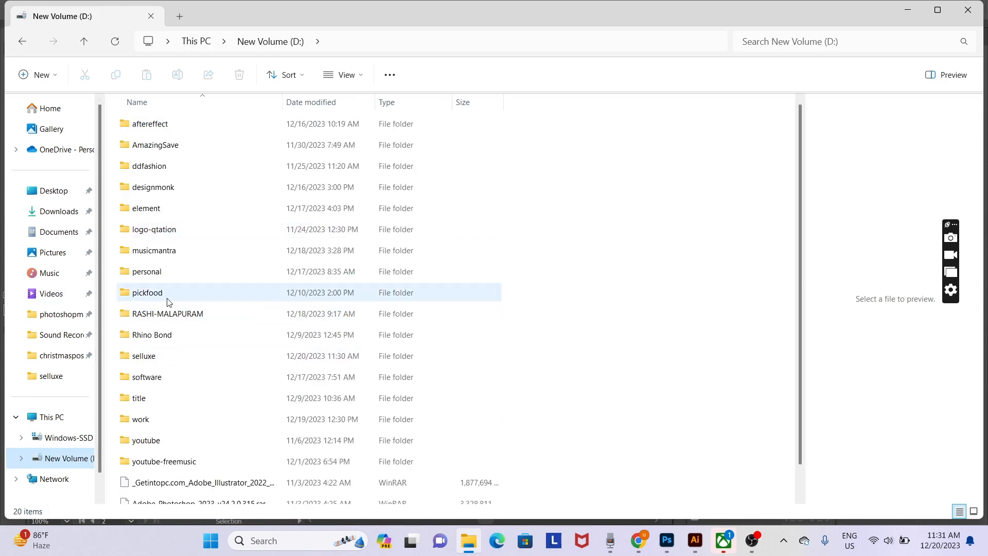
pyautogui.doubleClick(166, 354)
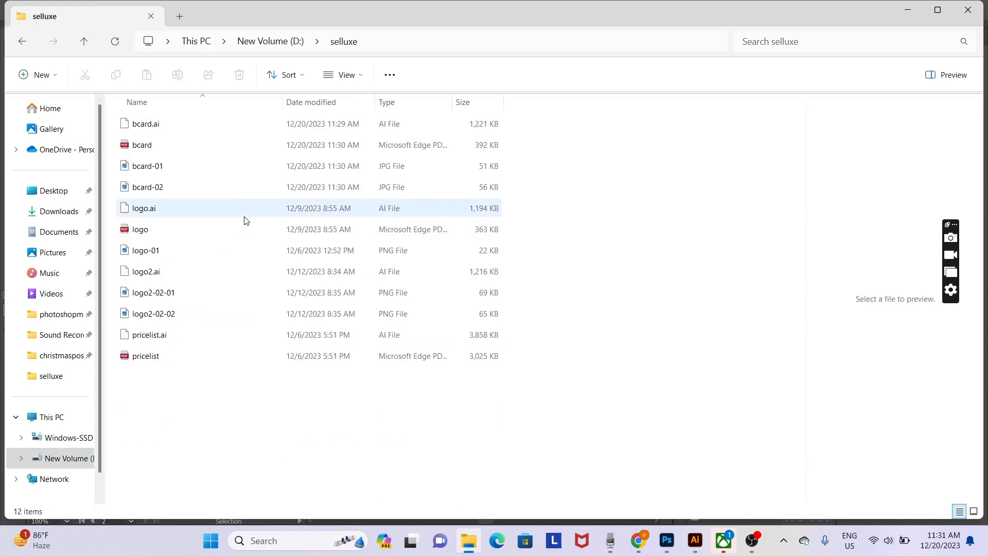
pyautogui.rightClick(251, 406)
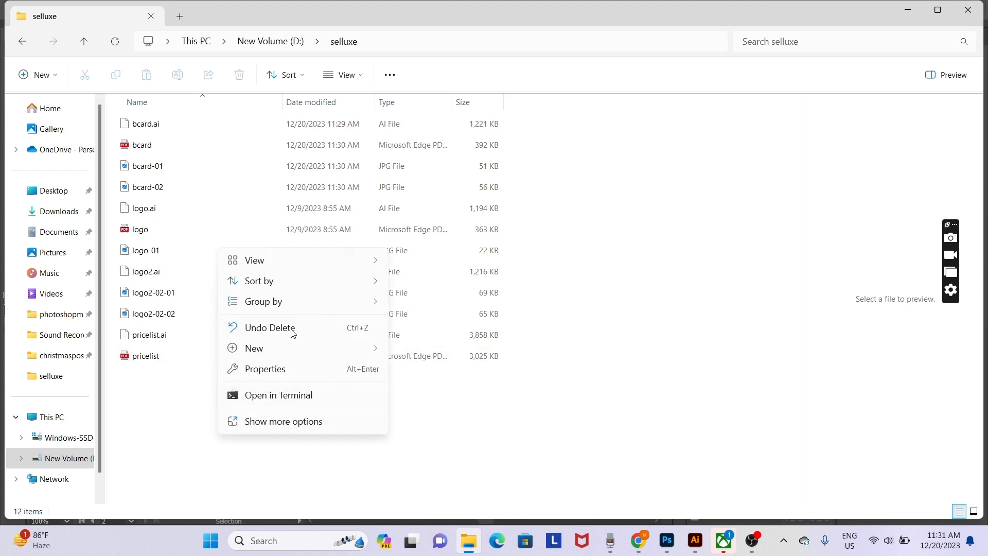
pyautogui.moveTo(329, 263)
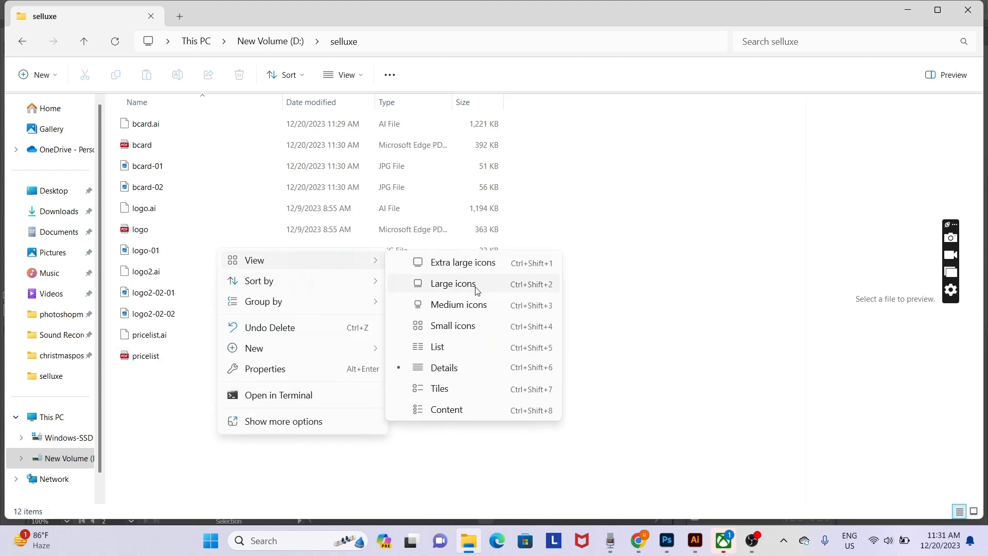
pyautogui.click(477, 286)
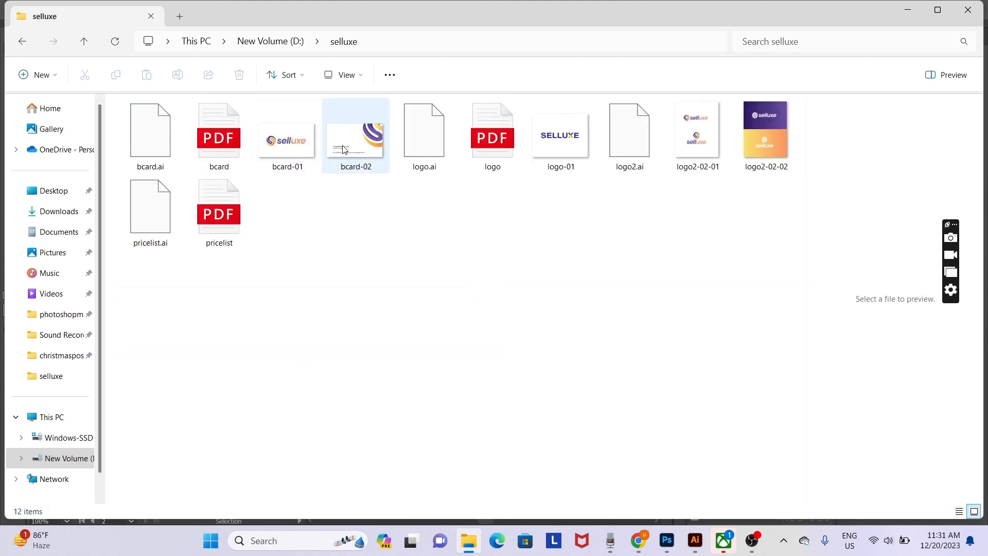
pyautogui.click(301, 149)
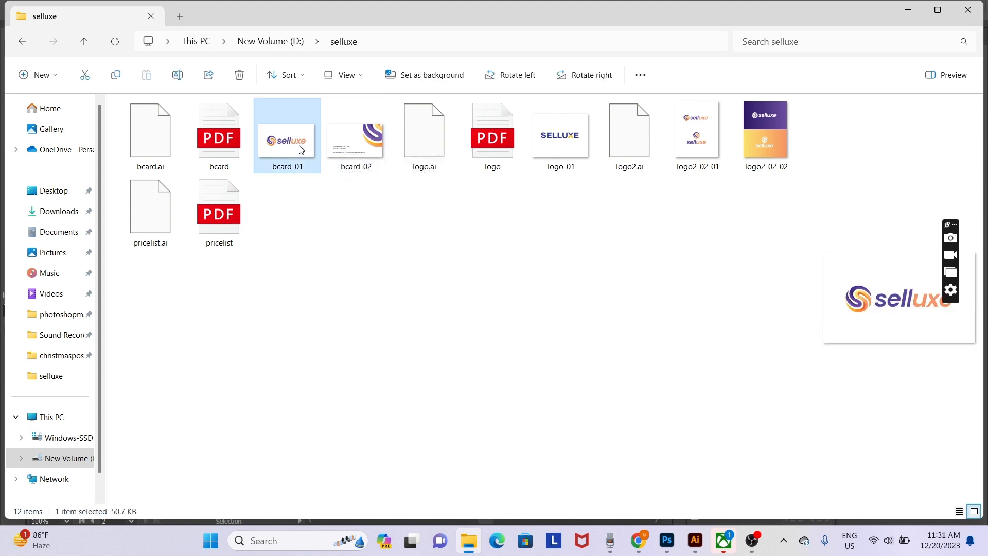
pyautogui.doubleClick(301, 148)
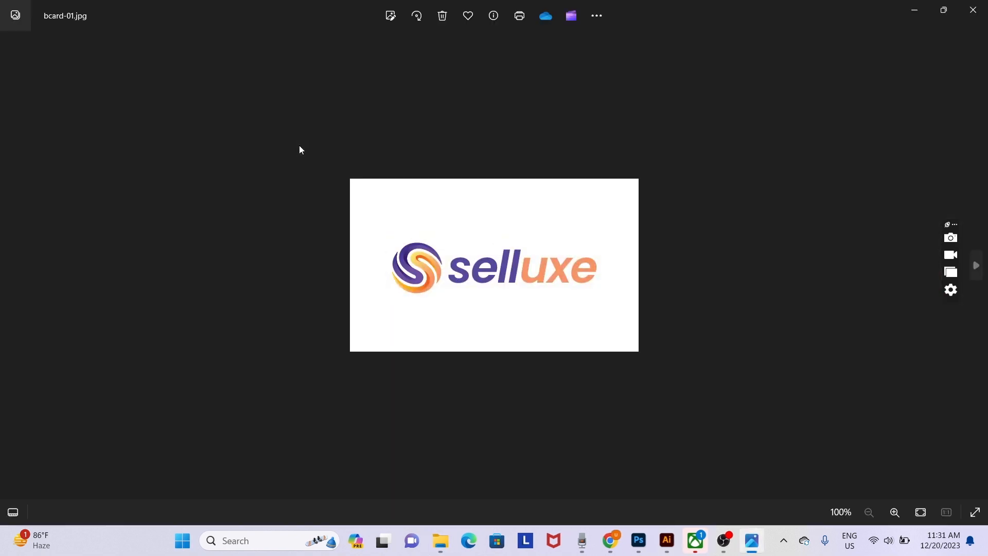
pyautogui.press('Right')
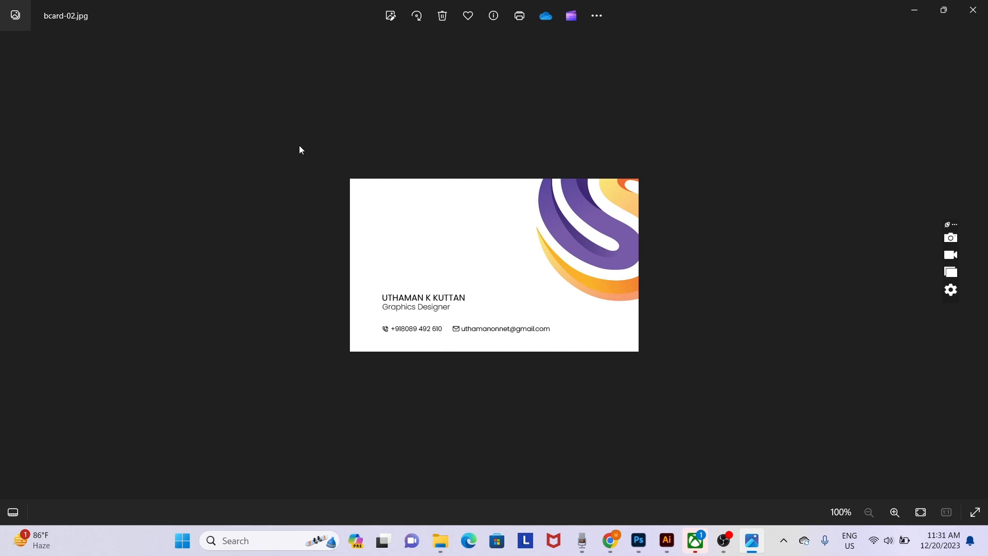
pyautogui.click(972, 10)
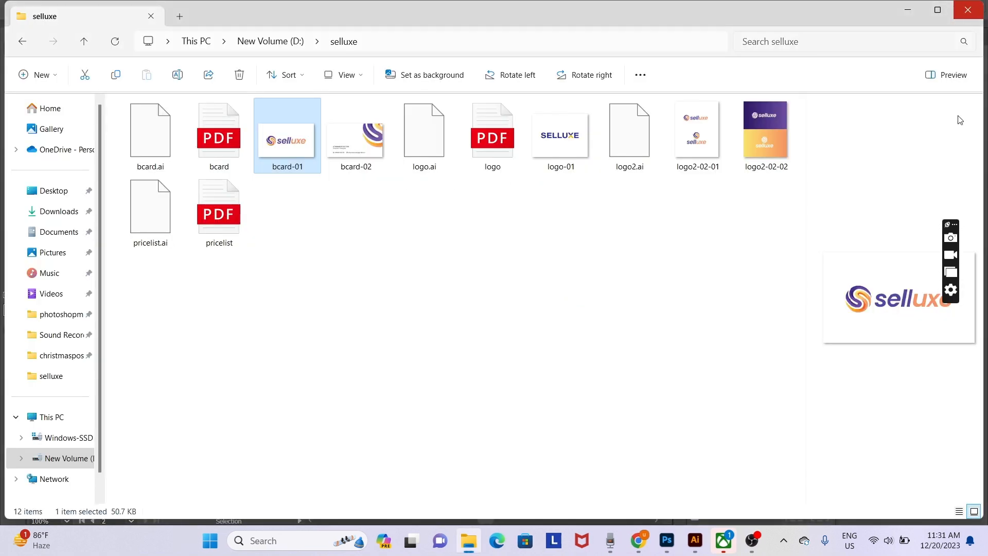
# - Shift the back's name, title and contact text block slightly left, then save
pyautogui.click(692, 543)
pyautogui.moveTo(508, 371); pyautogui.dragTo(386, 252)
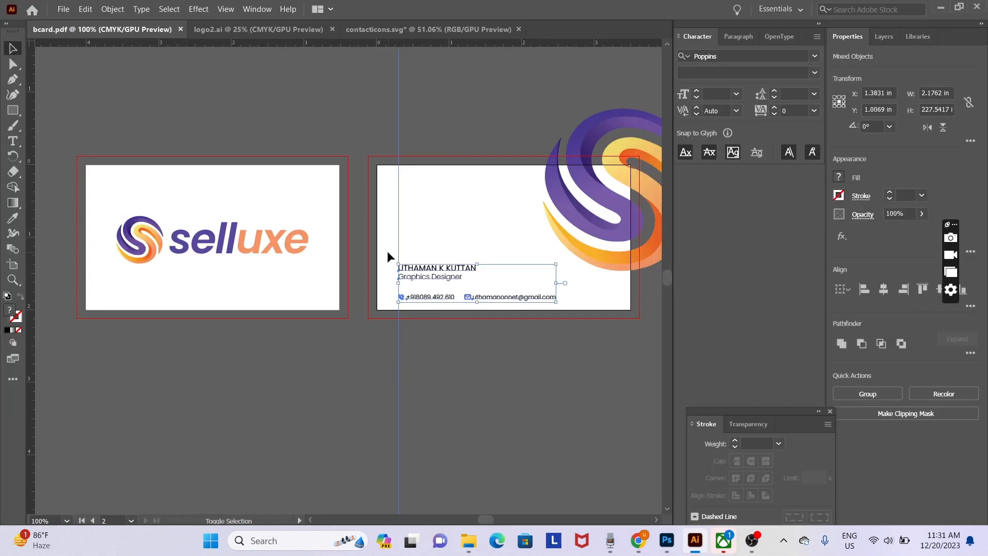
pyautogui.hotkey('shift', 'Left')
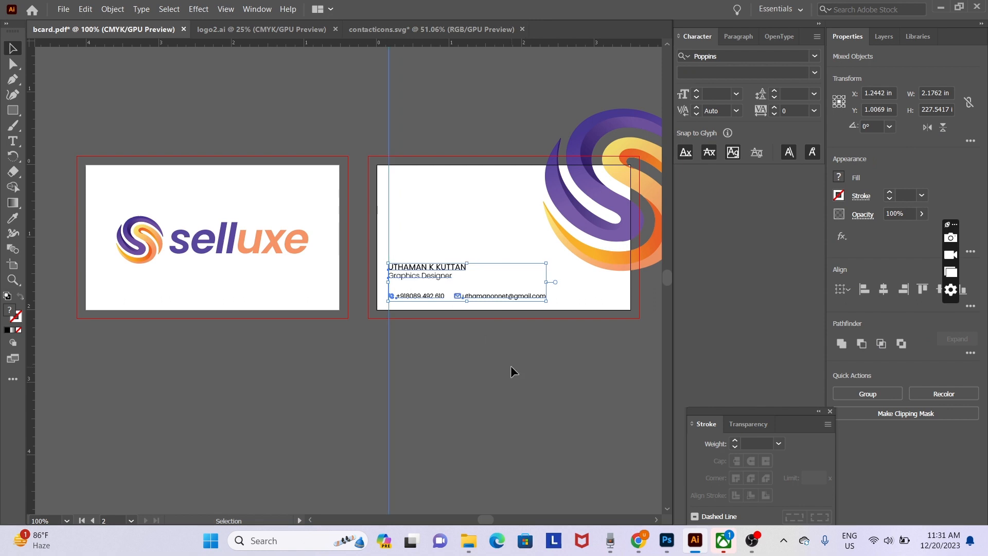
pyautogui.click(511, 366)
pyautogui.press('a')
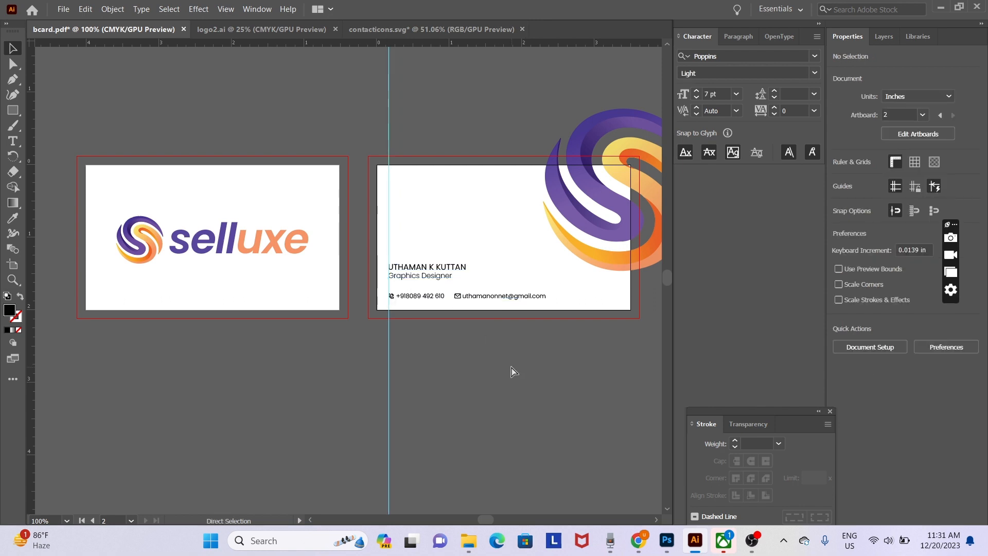
pyautogui.hotkey('ctrl', 's')
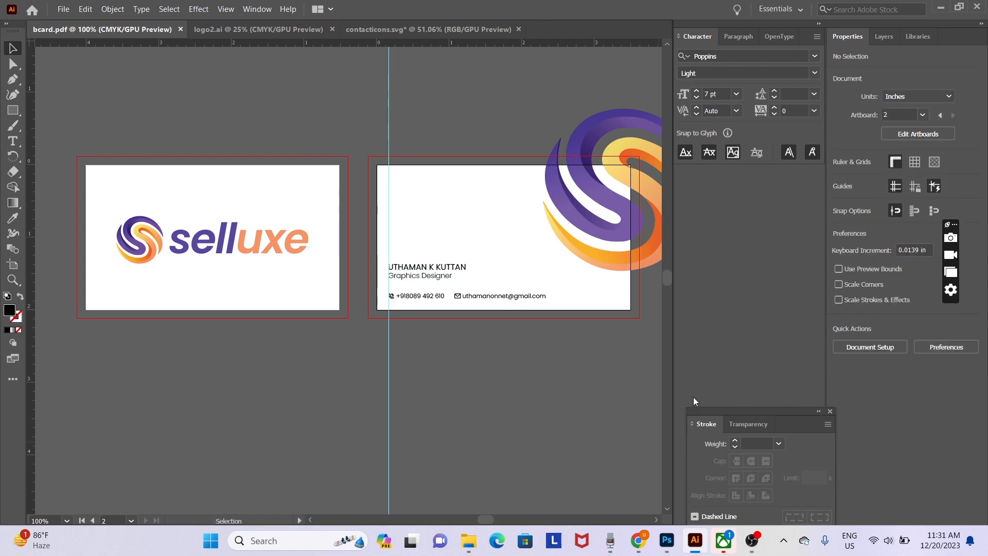
# - In the Export As dialog, delete the old bcard-01 and bcard-02 JPEG images
pyautogui.click(63, 10)
pyautogui.moveTo(144, 245)
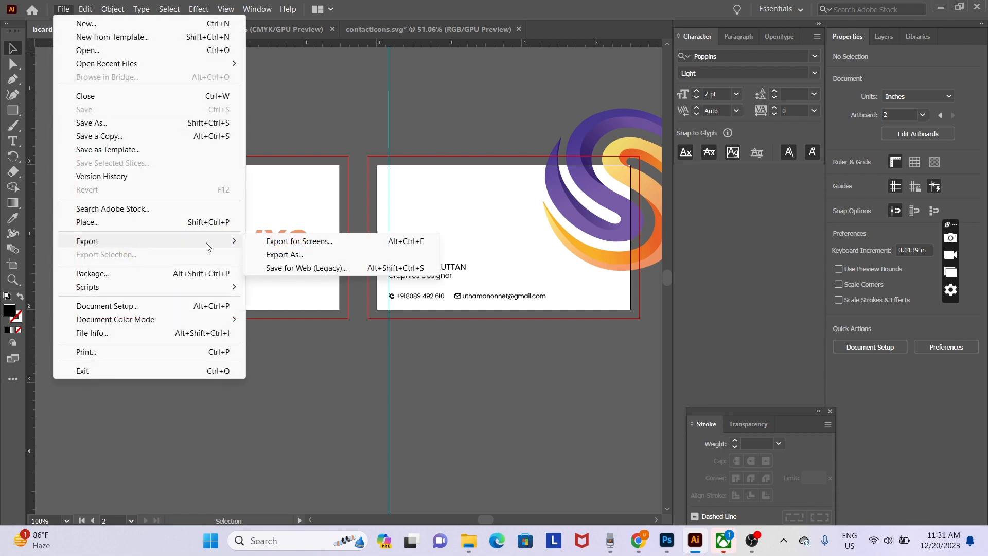
pyautogui.click(297, 254)
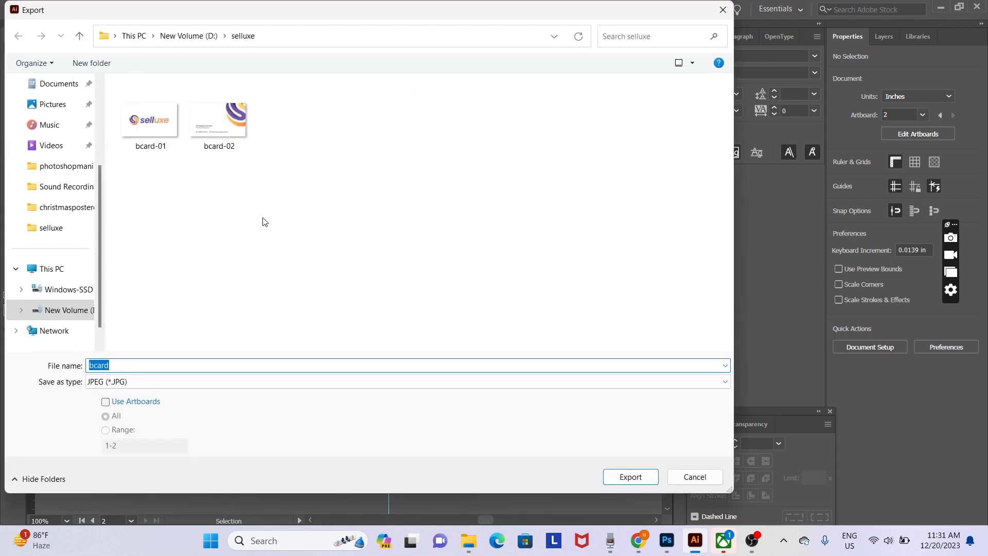
pyautogui.click(218, 120)
pyautogui.press('Delete')
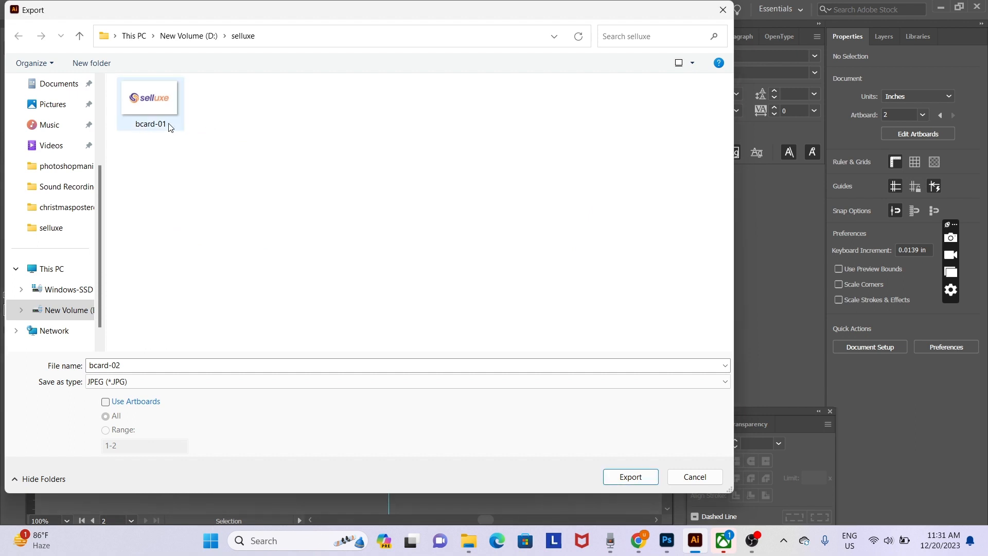
pyautogui.click(162, 110)
pyautogui.press('Delete')
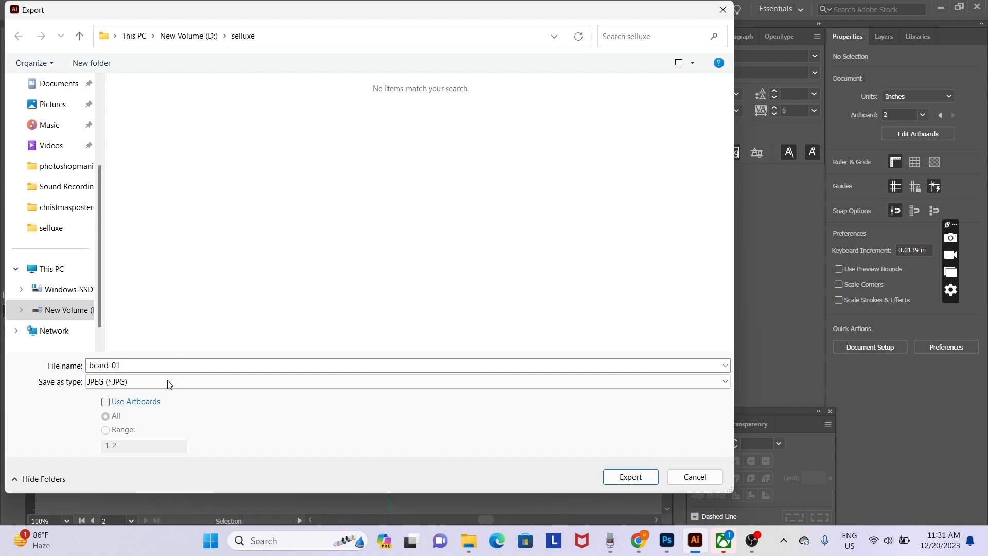
# - Export each artboard as a separate JPEG using the RGB colour model
pyautogui.click(104, 403)
pyautogui.click(619, 478)
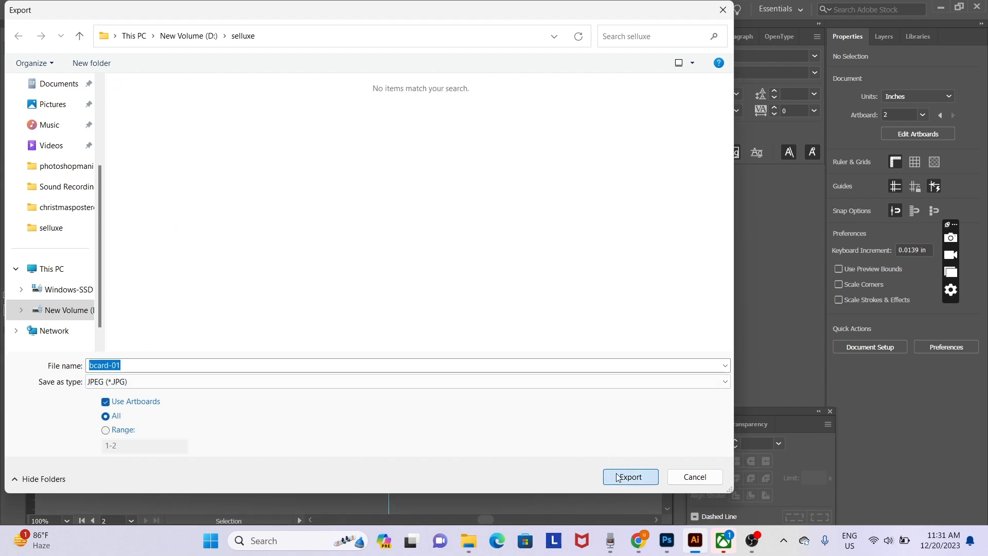
pyautogui.click(480, 251)
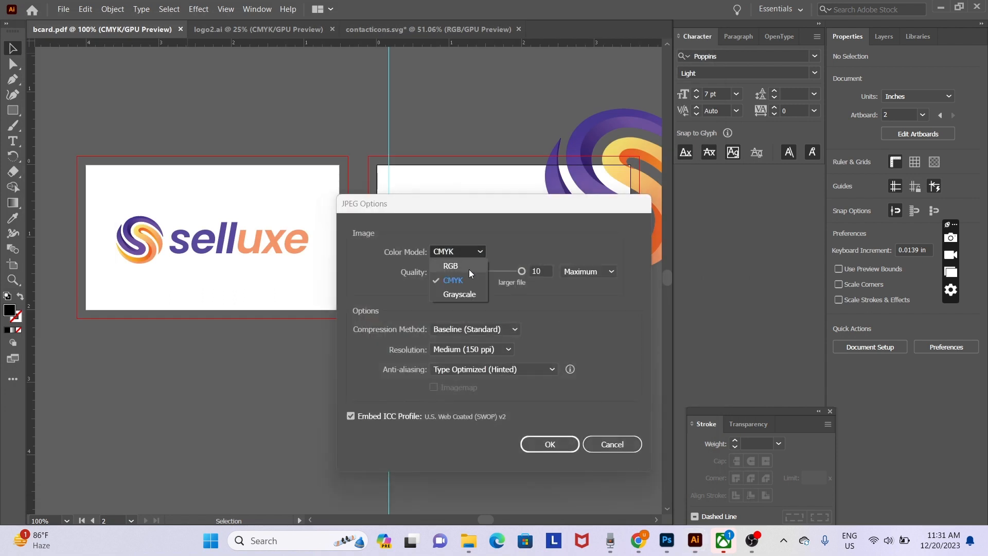
pyautogui.click(452, 261)
pyautogui.click(550, 443)
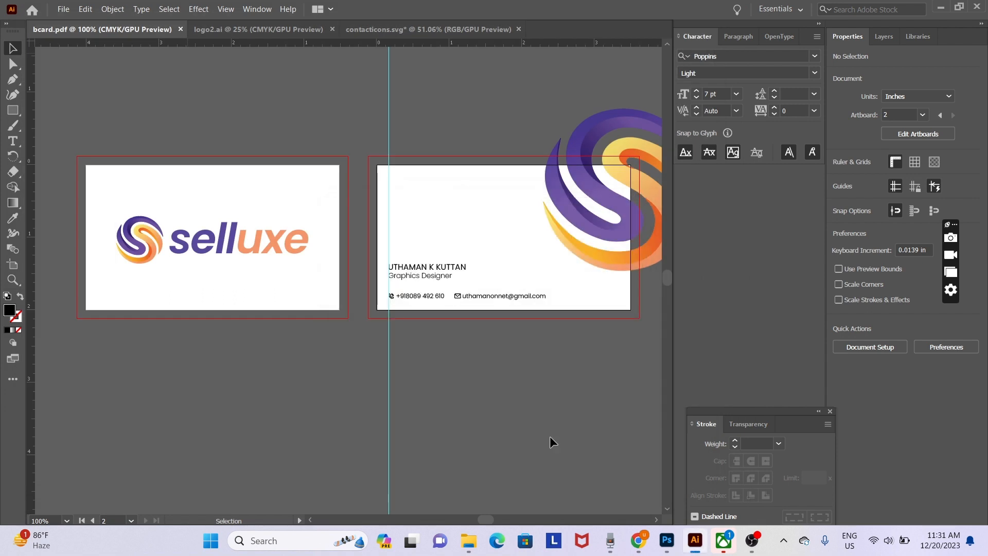
# - Open the new back-side image, bcard-01-02.jpg, in Photos
pyautogui.click(470, 540)
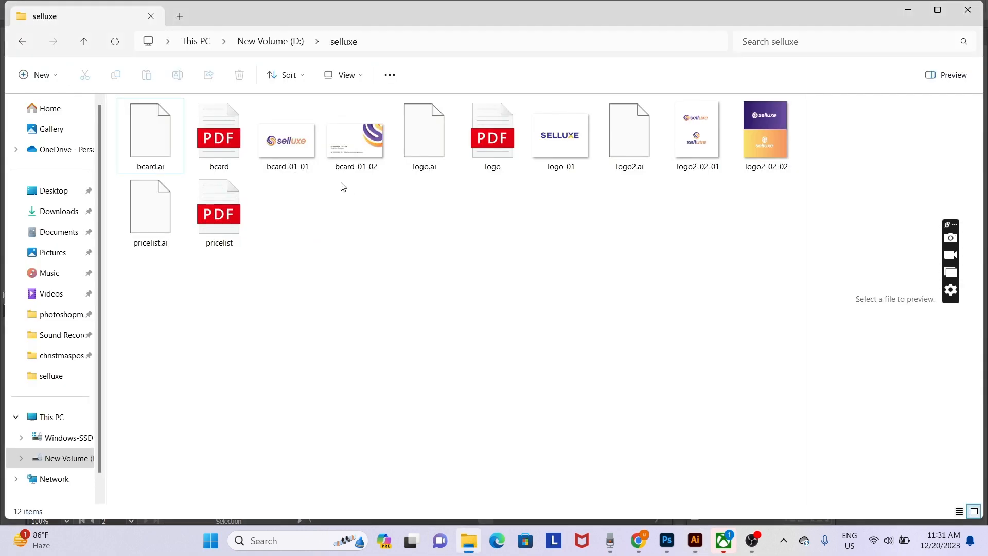
pyautogui.click(360, 144)
pyautogui.doubleClick(360, 144)
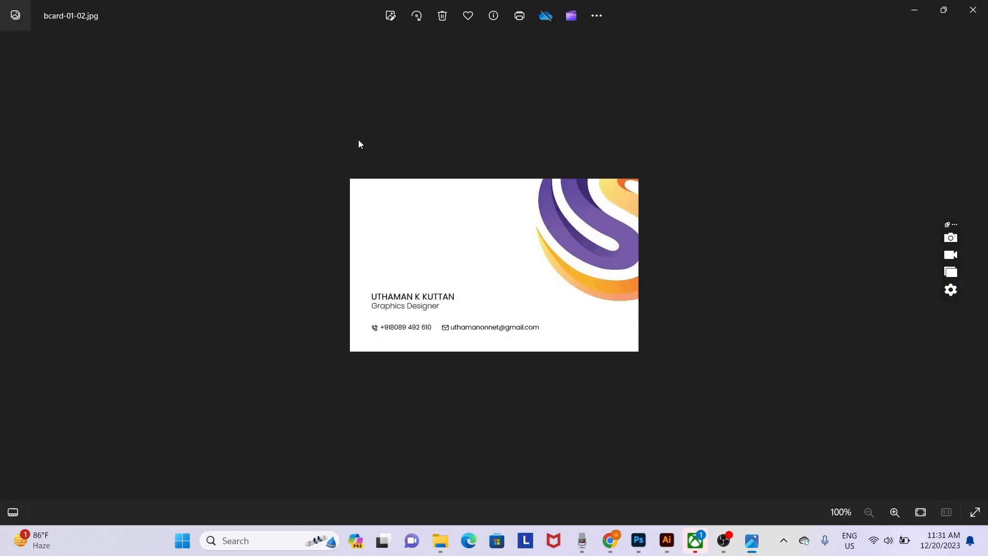
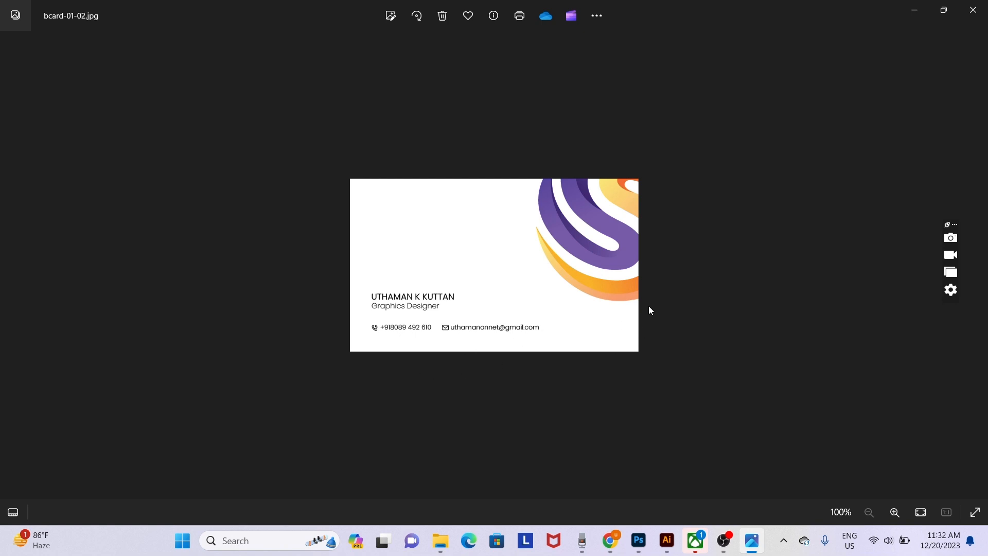
# - Flip between the Selluxe logo side and the contact-details side, then close Photos and return to the browser
pyautogui.press('Left')
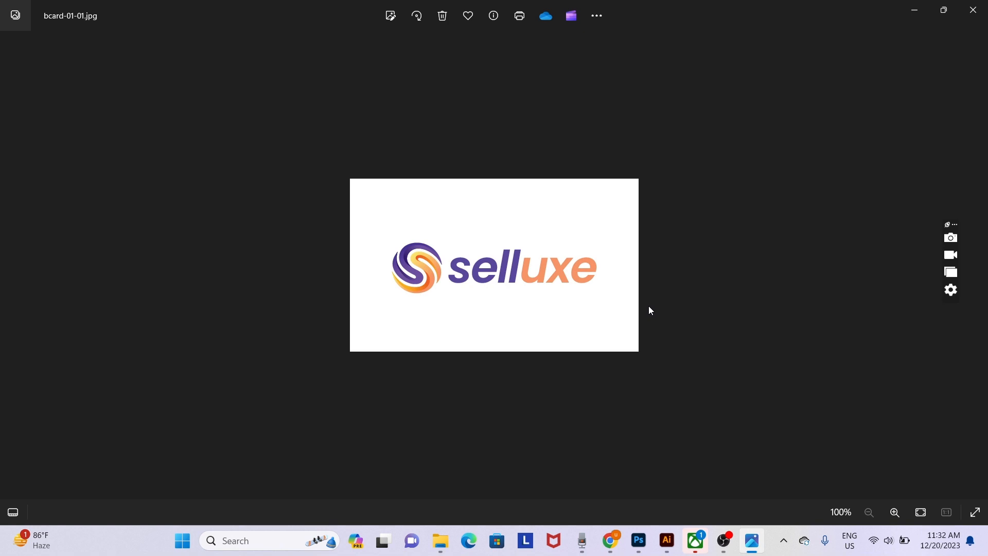
pyautogui.press('Right')
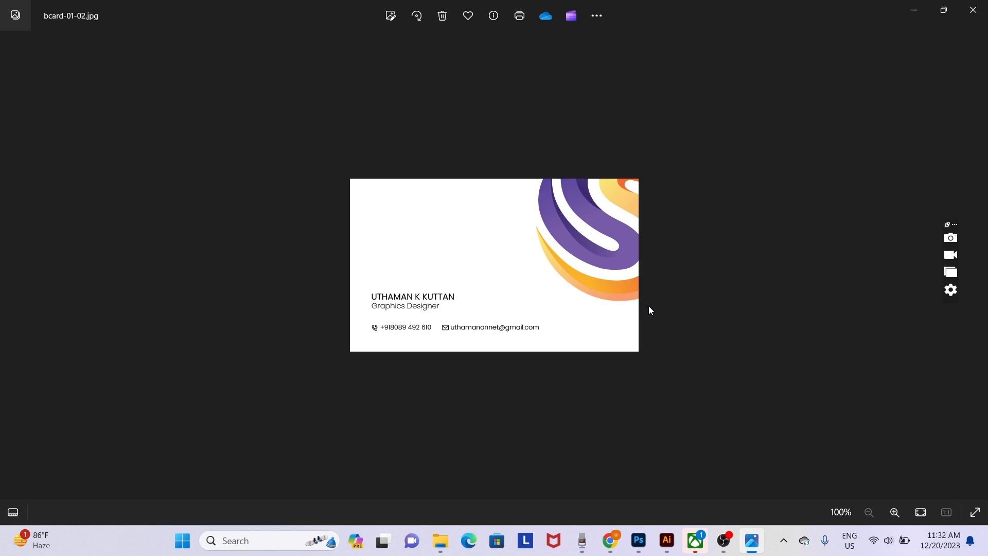
pyautogui.press('Left')
pyautogui.press('Right')
pyautogui.press('Left')
pyautogui.press('Right')
pyautogui.click(973, 14)
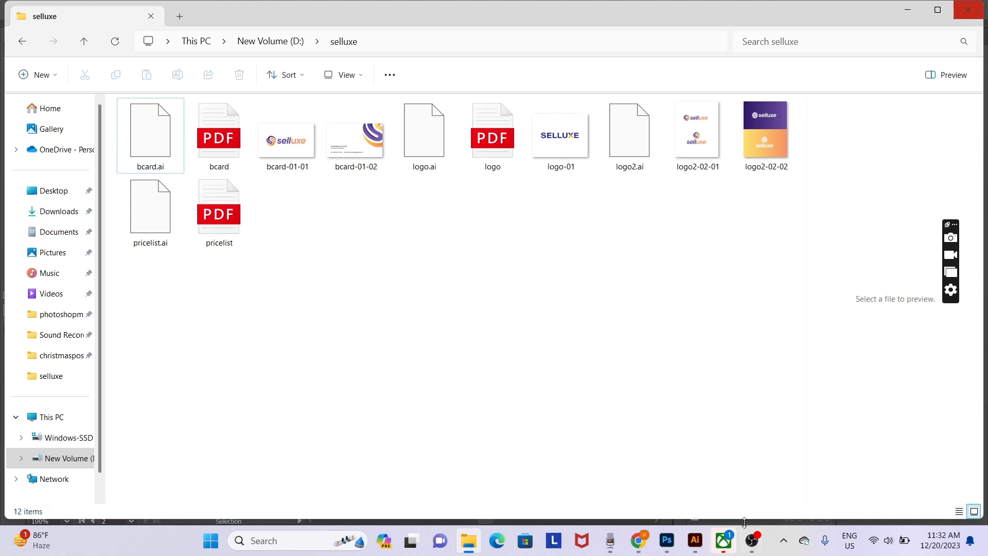
pyautogui.click(638, 541)
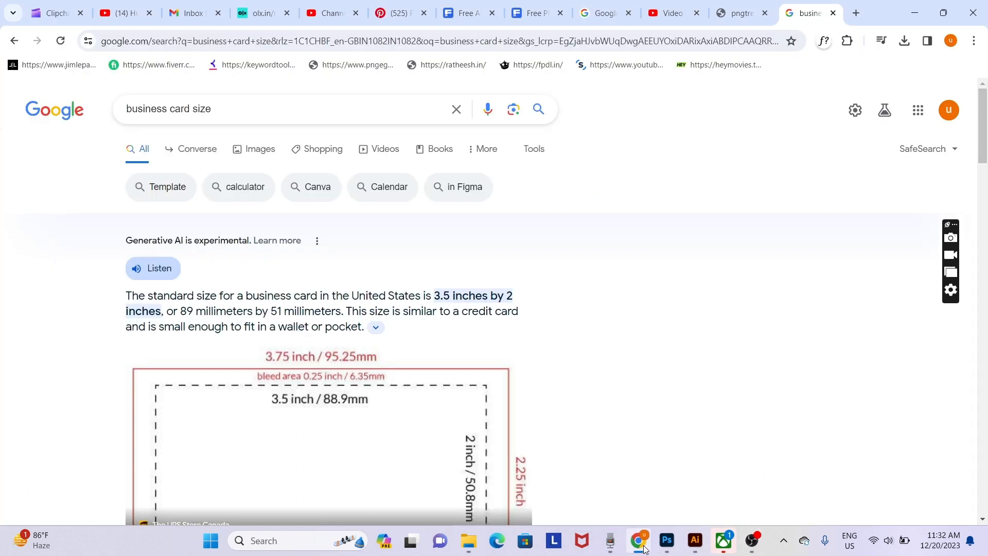
# - Search Google for 'business cards mockup free' and open the Mockups Design result
pyautogui.click(618, 36)
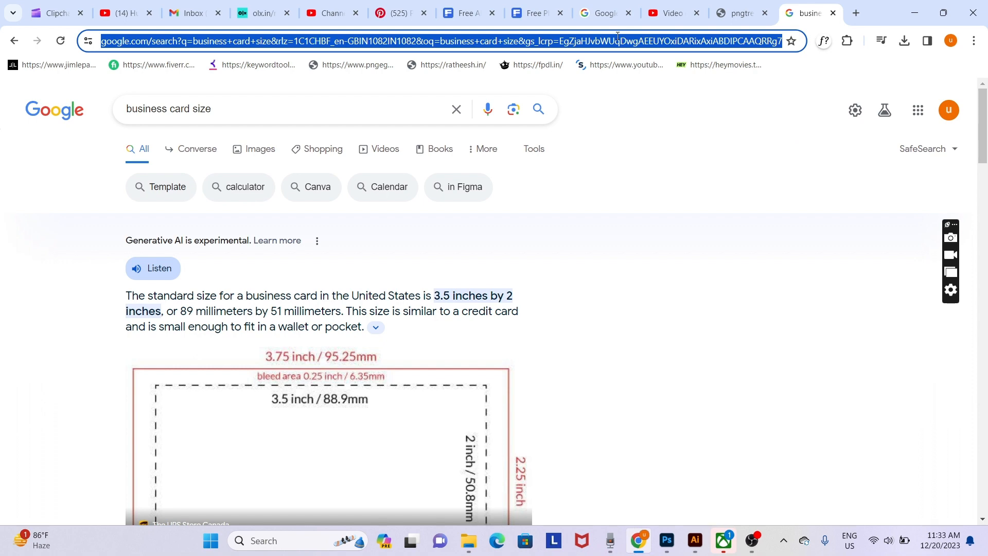
pyautogui.write('bu')
pyautogui.write('s')
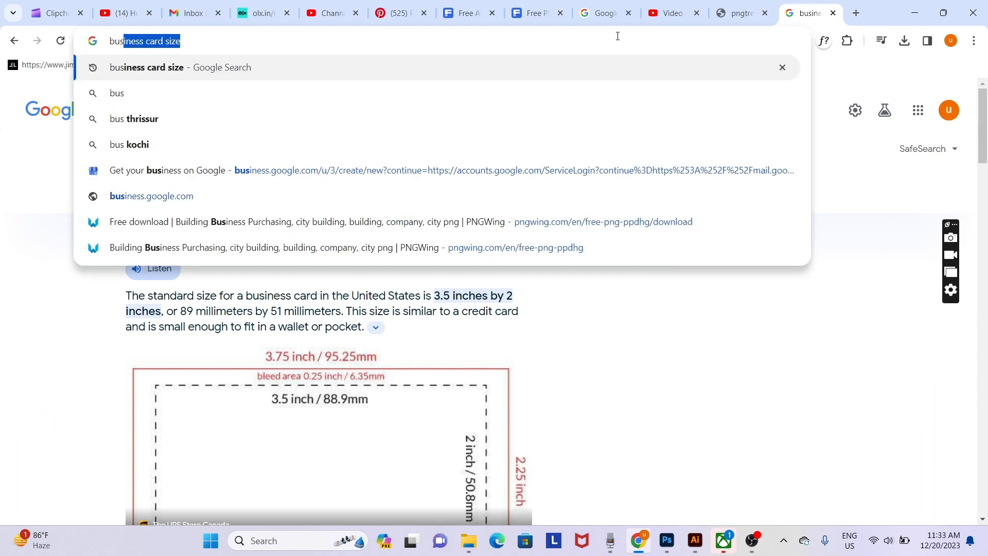
pyautogui.write('sines')
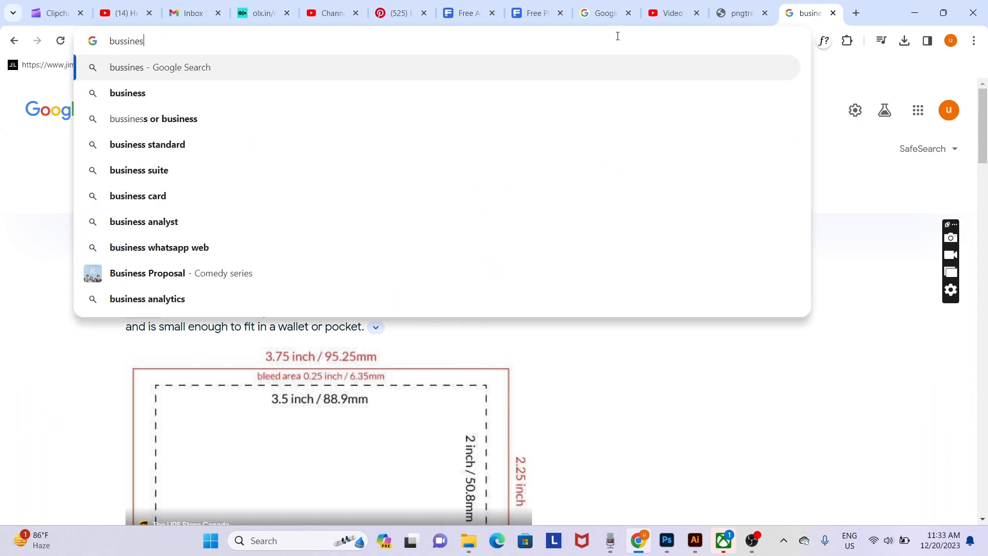
pyautogui.write('s card')
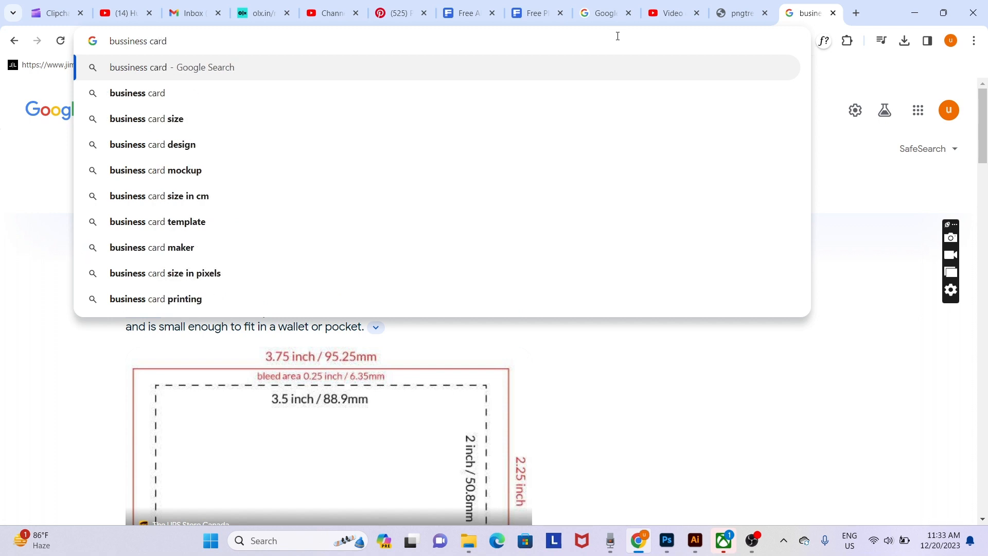
pyautogui.write(' mocku')
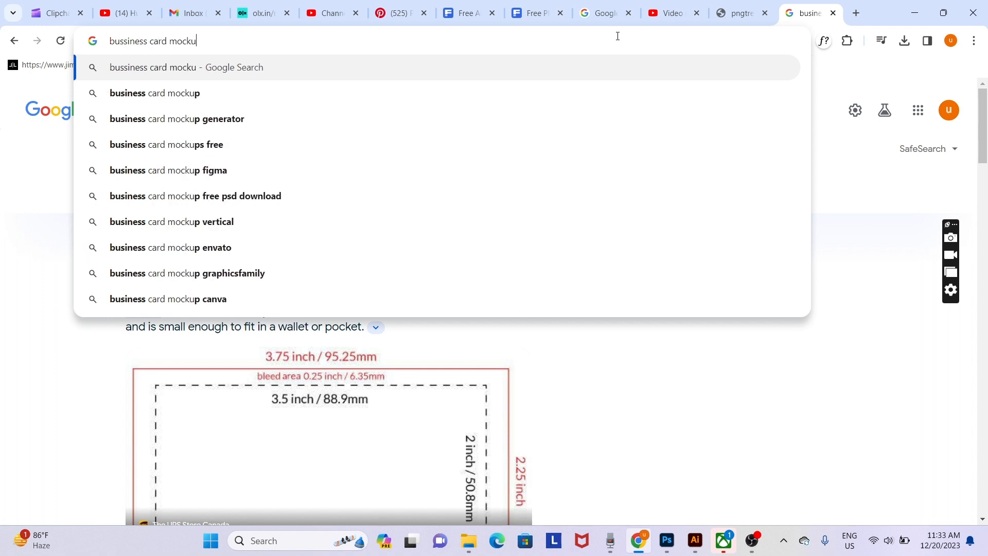
pyautogui.write('p')
pyautogui.press('Return')
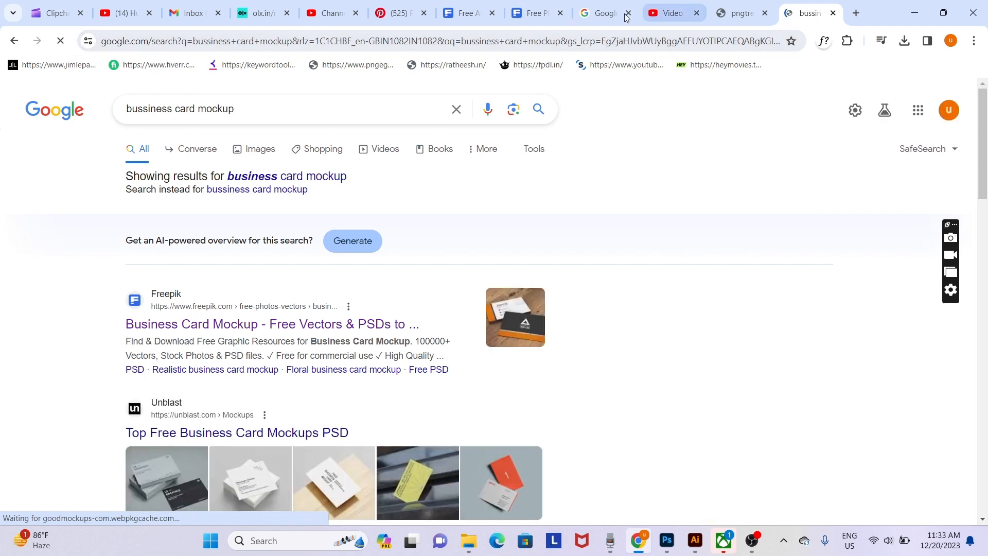
pyautogui.click(332, 177)
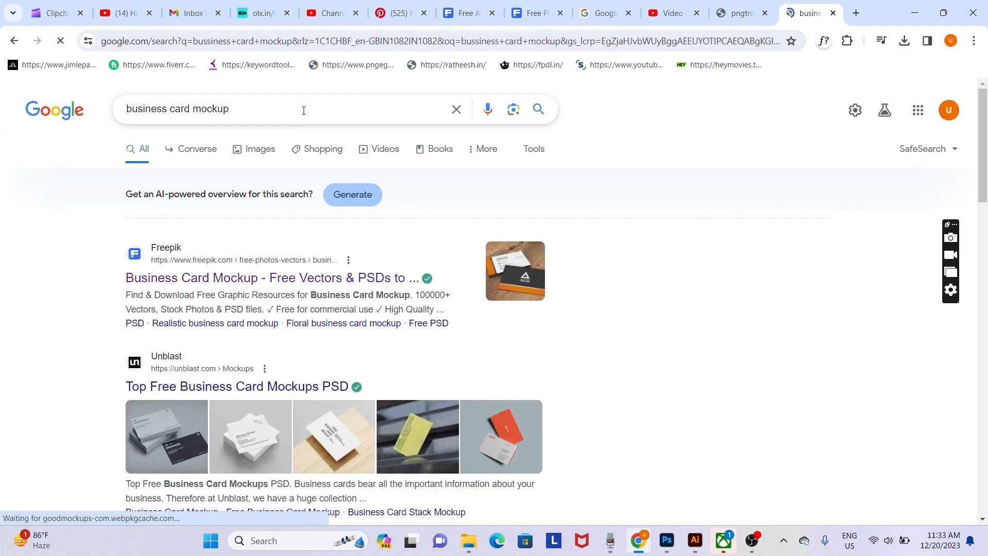
pyautogui.click(303, 110)
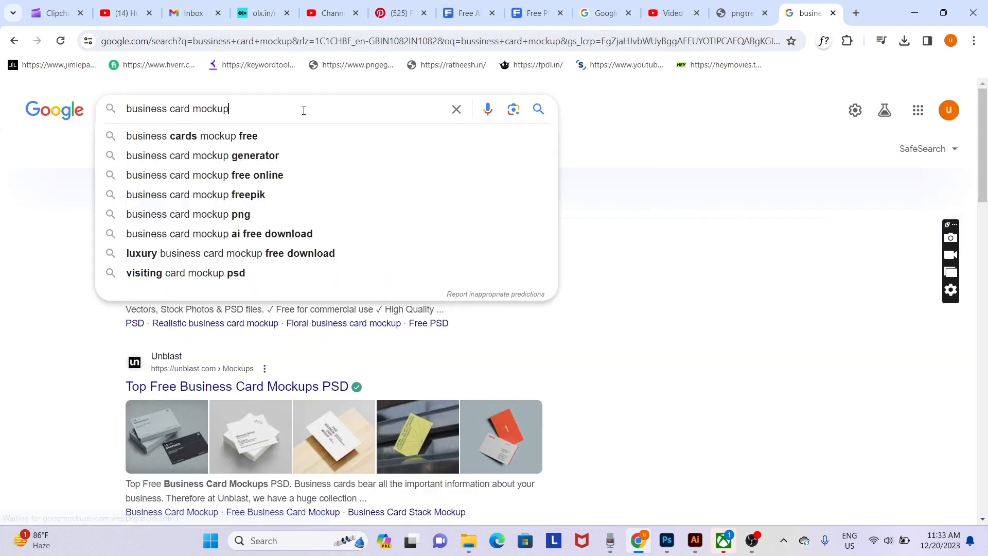
pyautogui.click(267, 137)
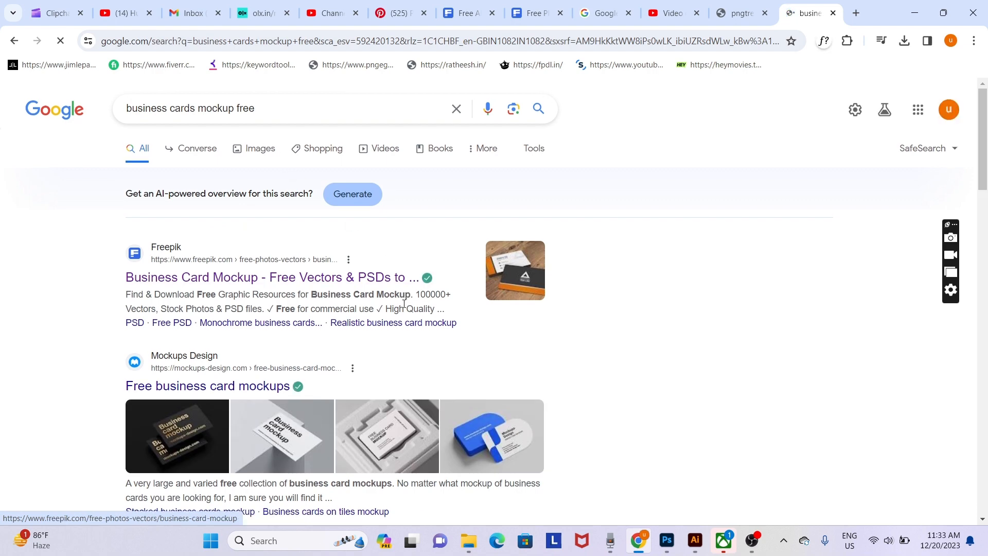
pyautogui.scroll(-3, 404, 304)
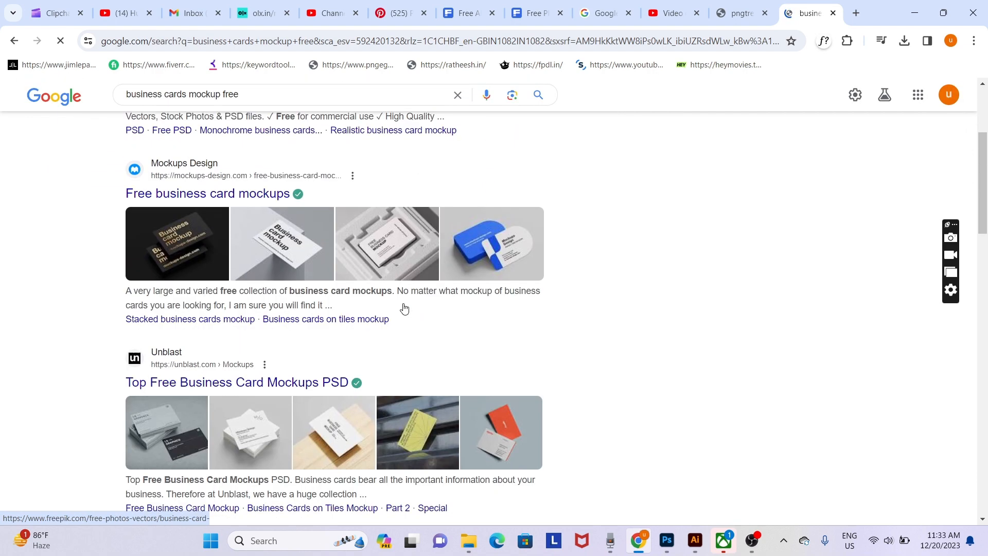
pyautogui.click(276, 200)
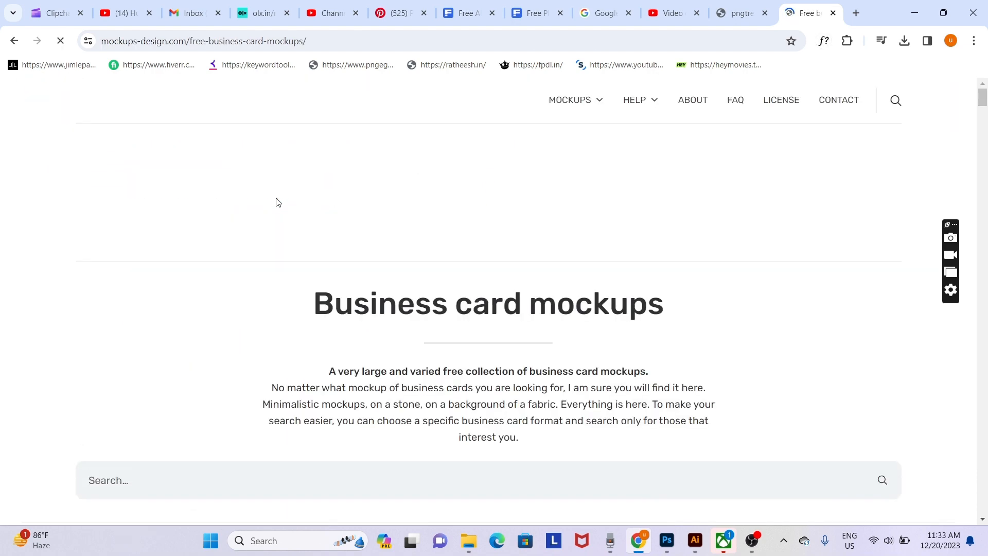
# - Browse the mockups-design.com grid and styrofoam mockup, then go back to the Google results
pyautogui.scroll(-6, 466, 339)
pyautogui.scroll(-1, 467, 340)
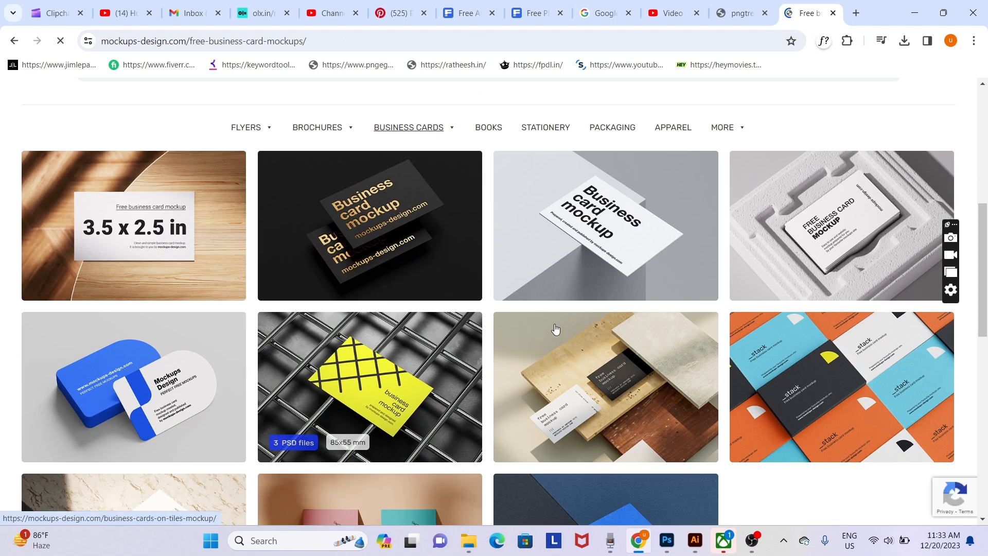
pyautogui.click(854, 238)
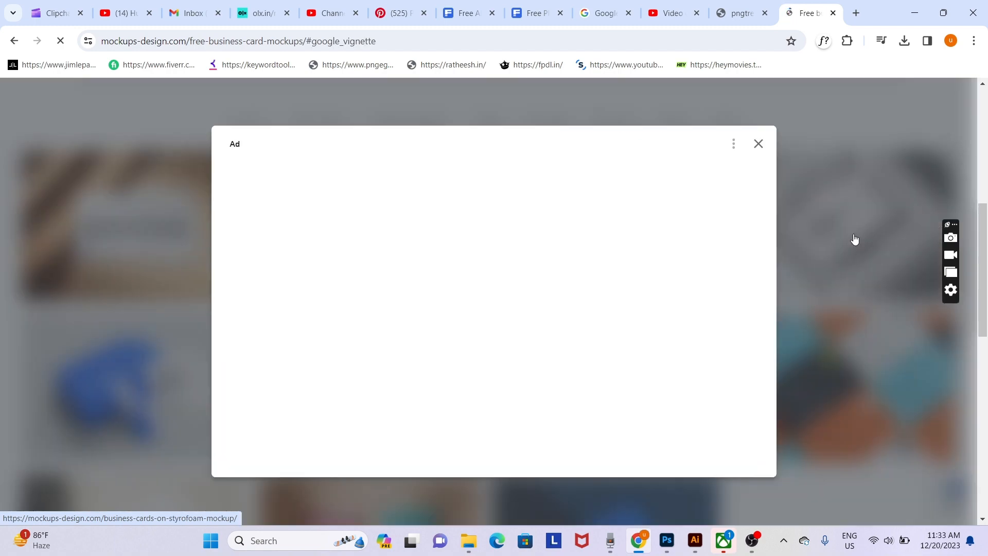
pyautogui.click(757, 144)
pyautogui.click(14, 44)
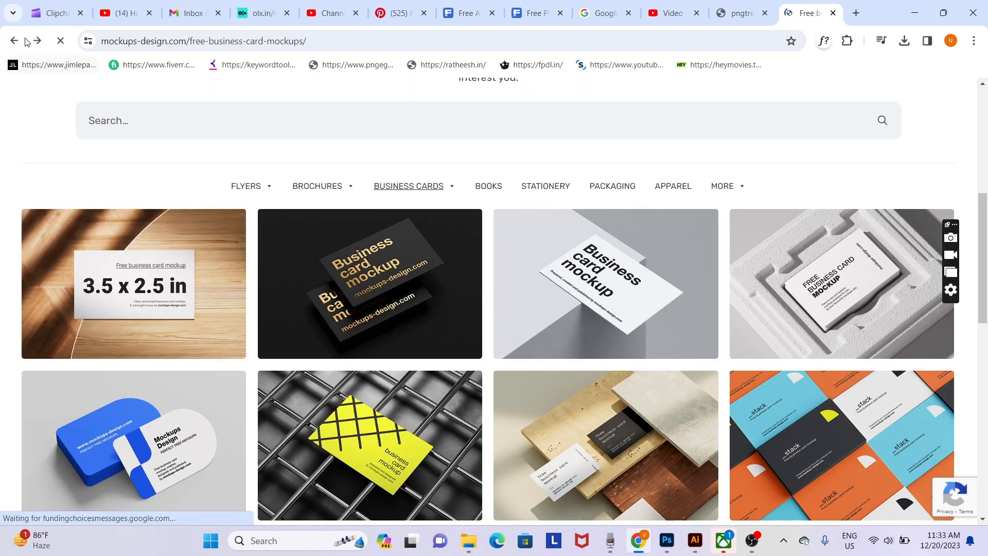
pyautogui.click(24, 41)
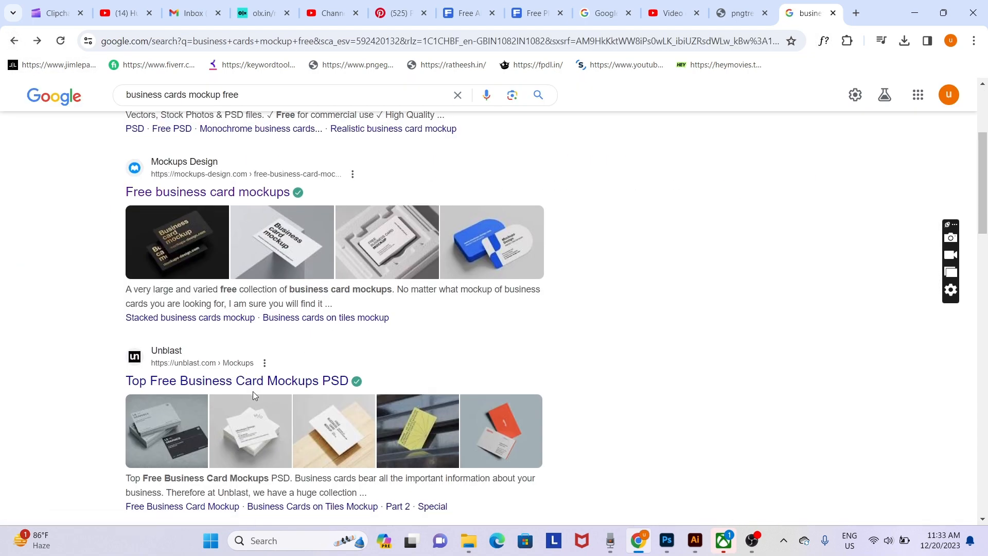
# - Download Freepik's realistic white business card mockup as a free zip with attribution
pyautogui.scroll(-5, 253, 396)
pyautogui.scroll(8, 254, 394)
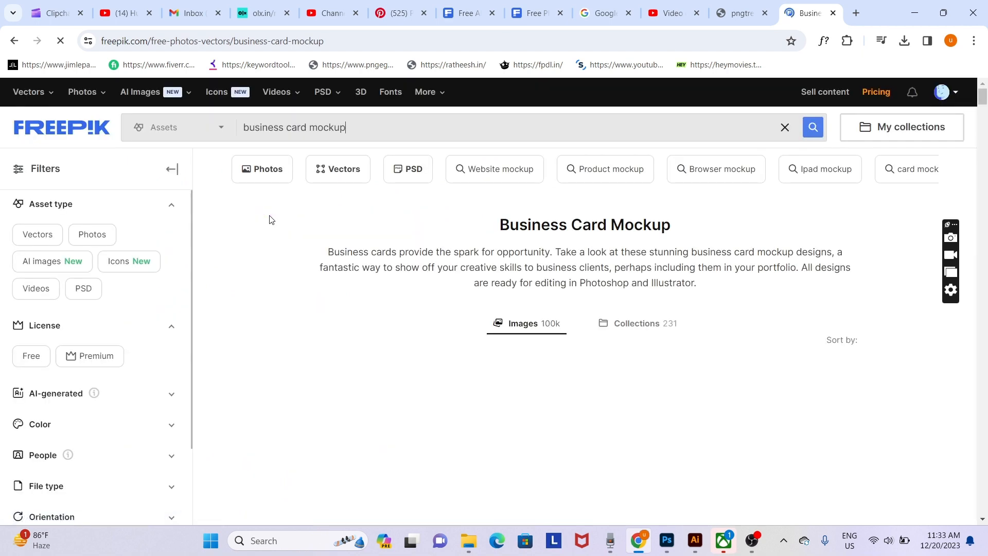
pyautogui.scroll(-5, 685, 345)
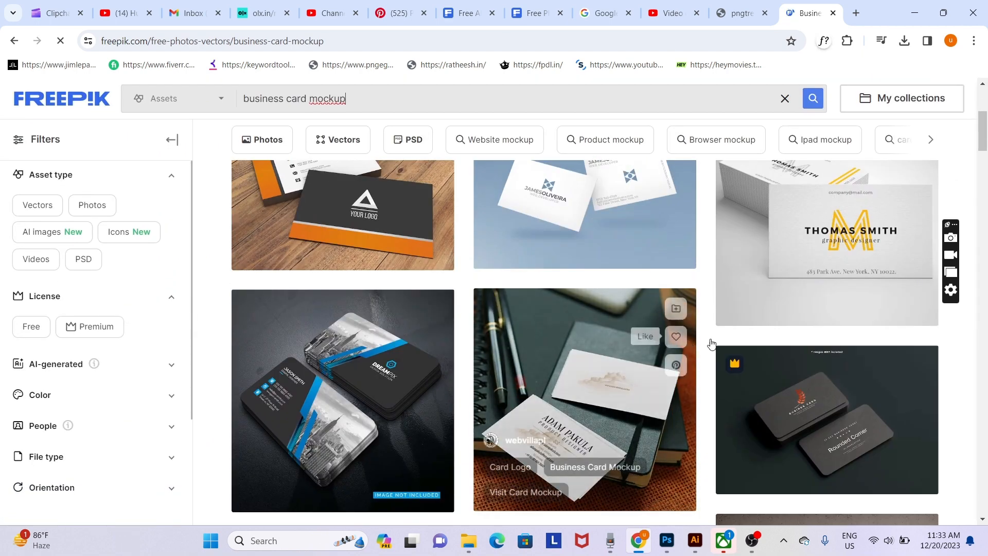
pyautogui.scroll(1, 802, 352)
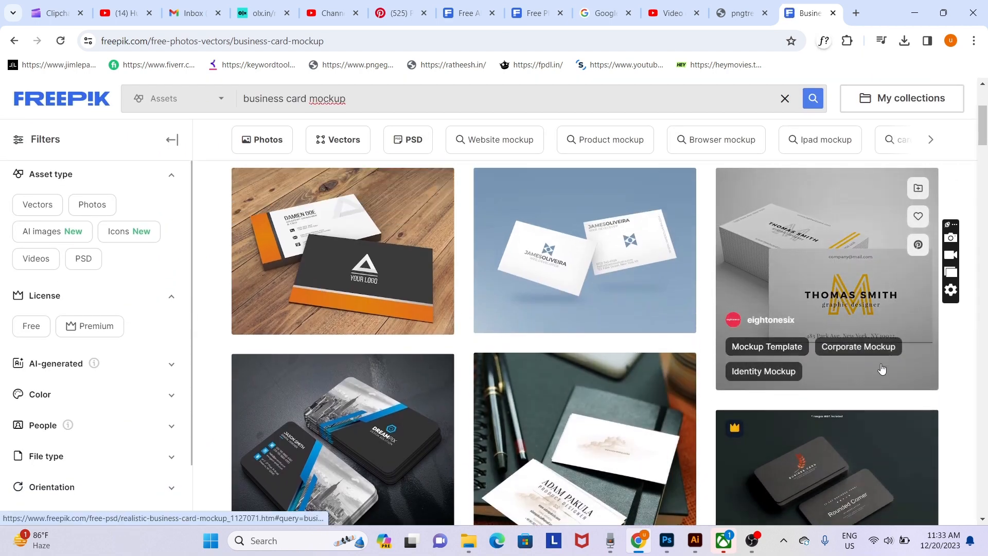
pyautogui.scroll(-1, 882, 368)
pyautogui.scroll(3, 877, 360)
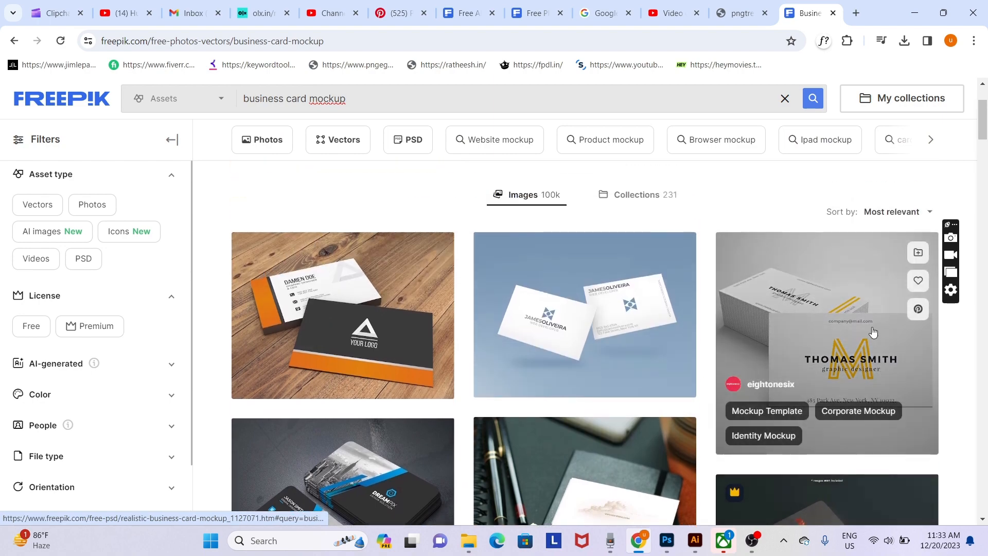
pyautogui.click(873, 333)
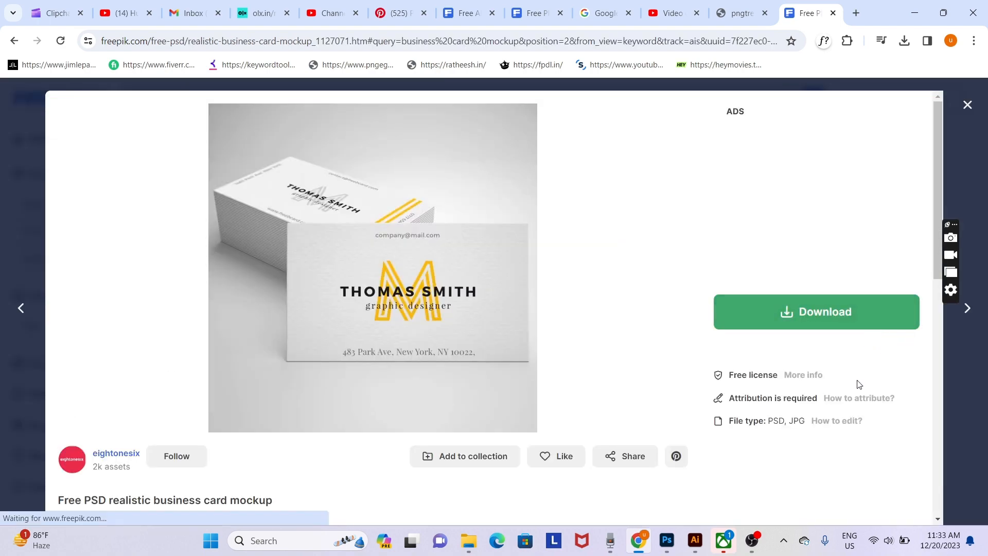
pyautogui.click(821, 313)
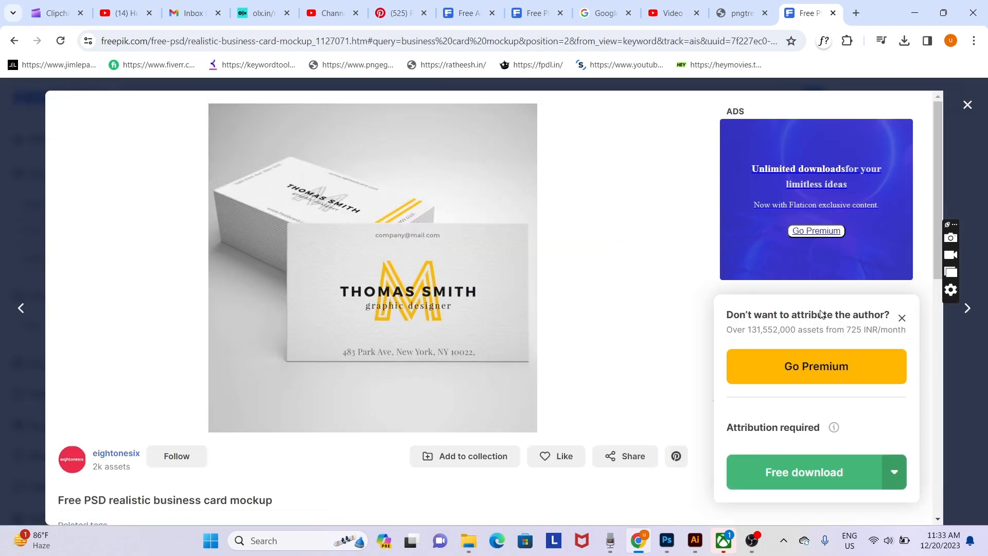
pyautogui.click(790, 476)
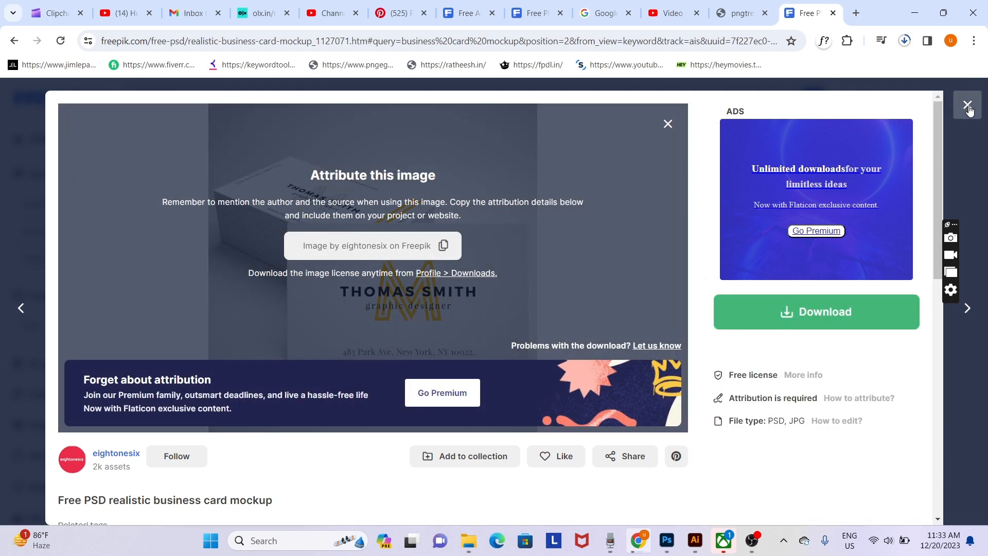
pyautogui.click(967, 105)
# - Scroll through the Freepik 'business card mockup' results grid
pyautogui.scroll(-5, 628, 375)
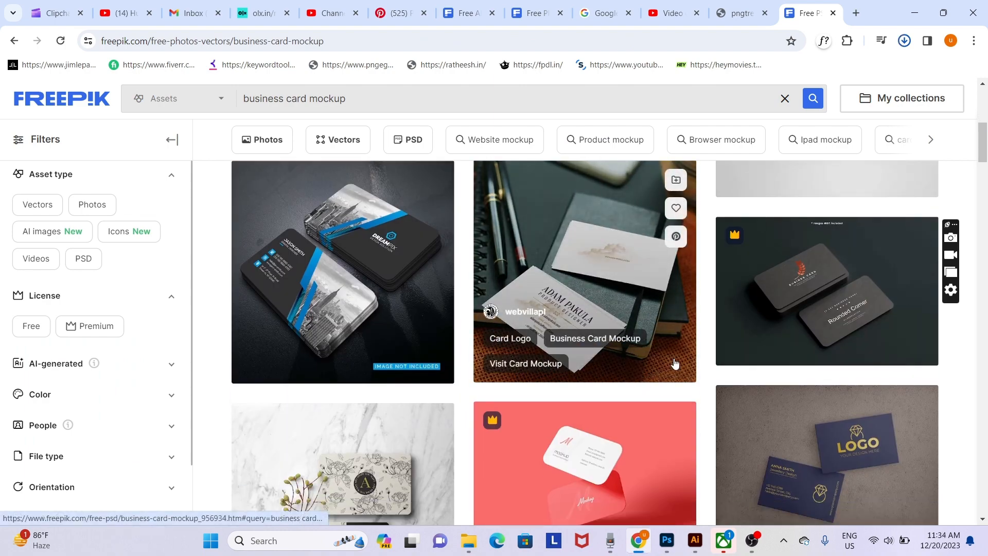
pyautogui.scroll(-5, 675, 363)
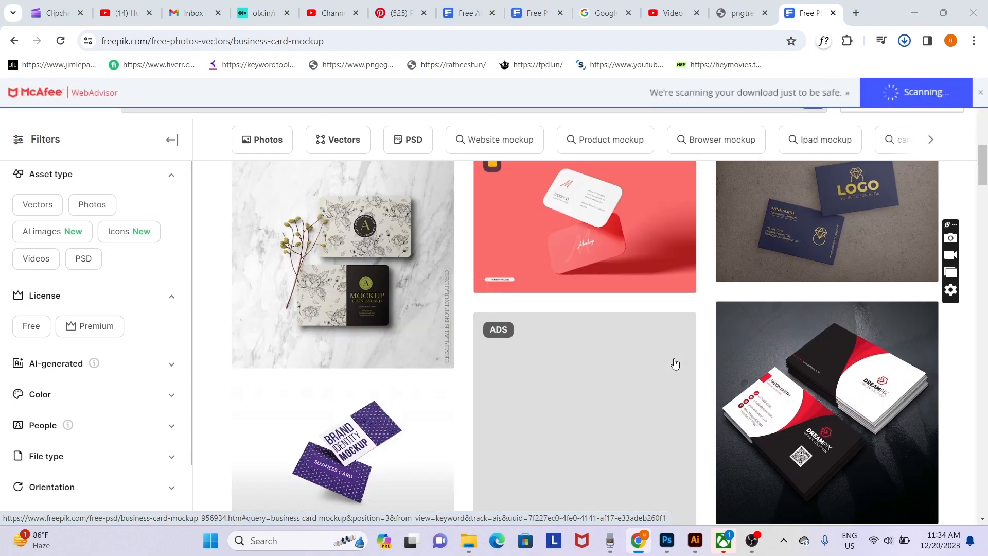
pyautogui.scroll(-3, 675, 364)
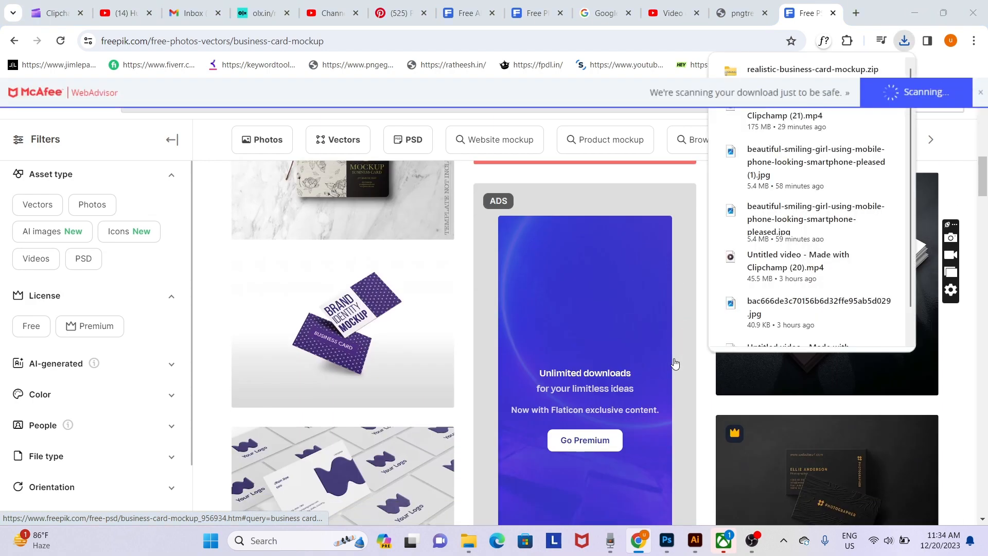
# - Download the free Brand Identity flying business card mockup and show the zip in its folder
pyautogui.click(363, 316)
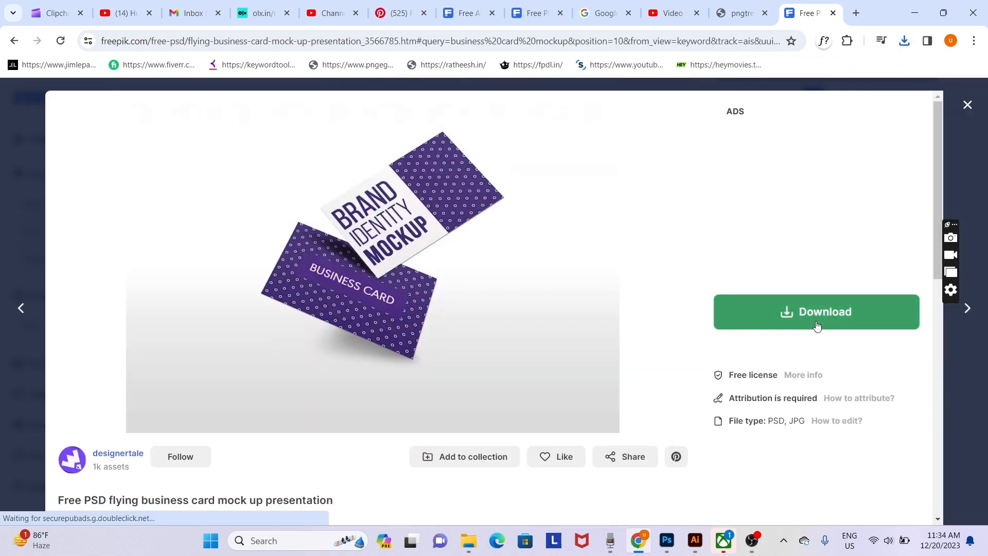
pyautogui.click(816, 325)
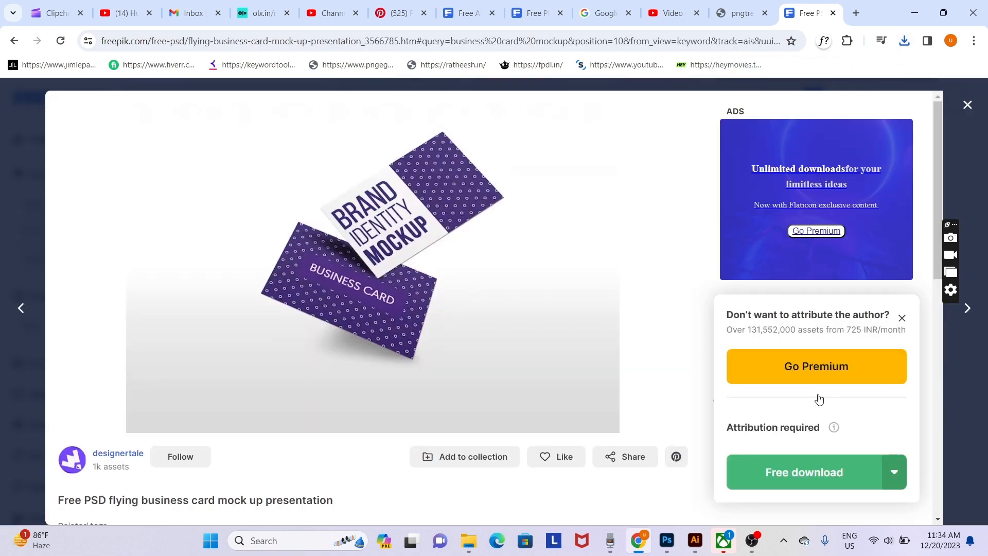
pyautogui.click(813, 469)
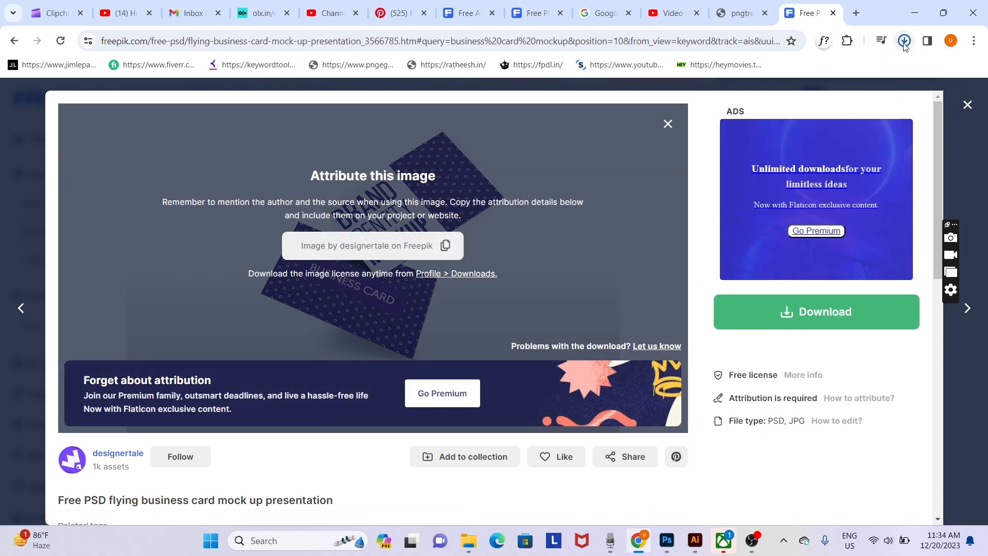
pyautogui.click(905, 44)
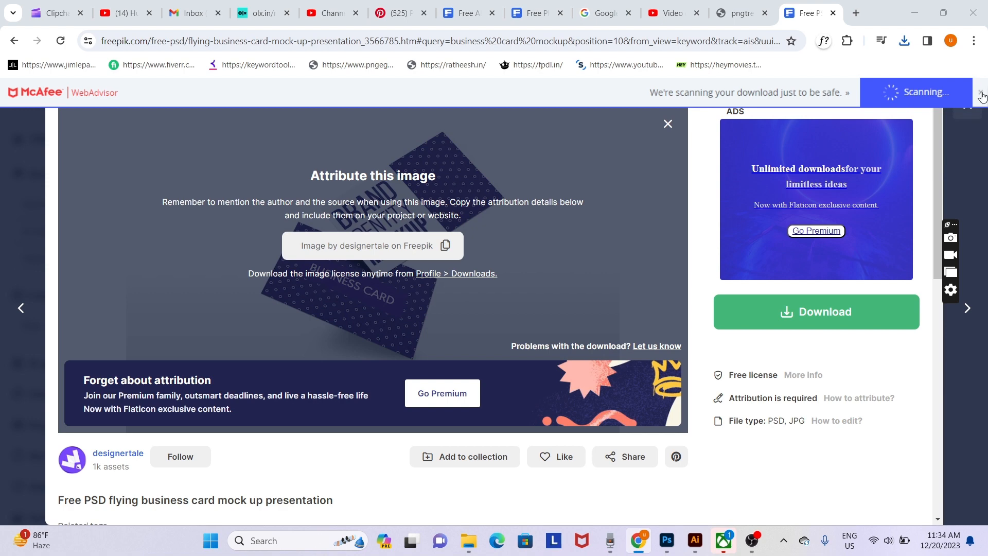
pyautogui.click(967, 108)
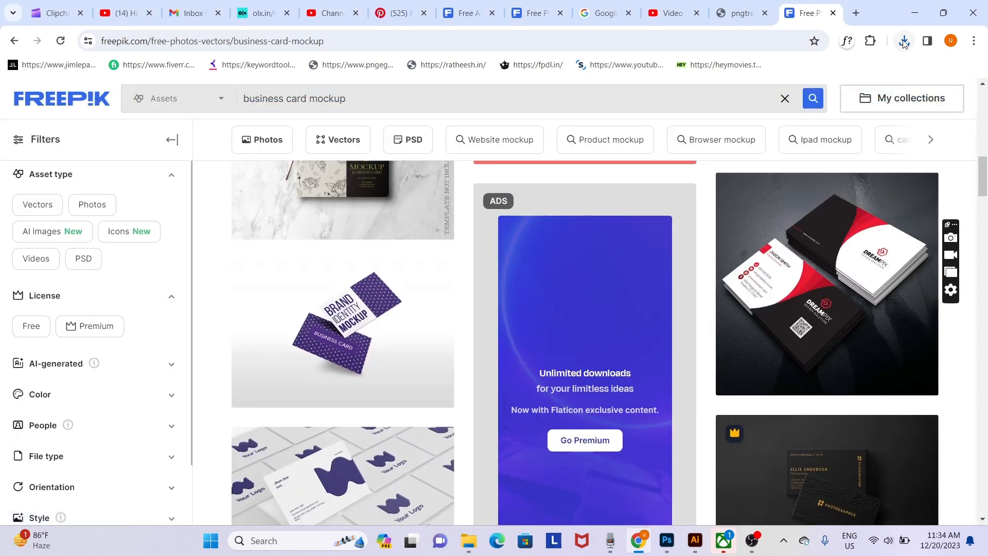
pyautogui.click(904, 41)
pyautogui.click(860, 97)
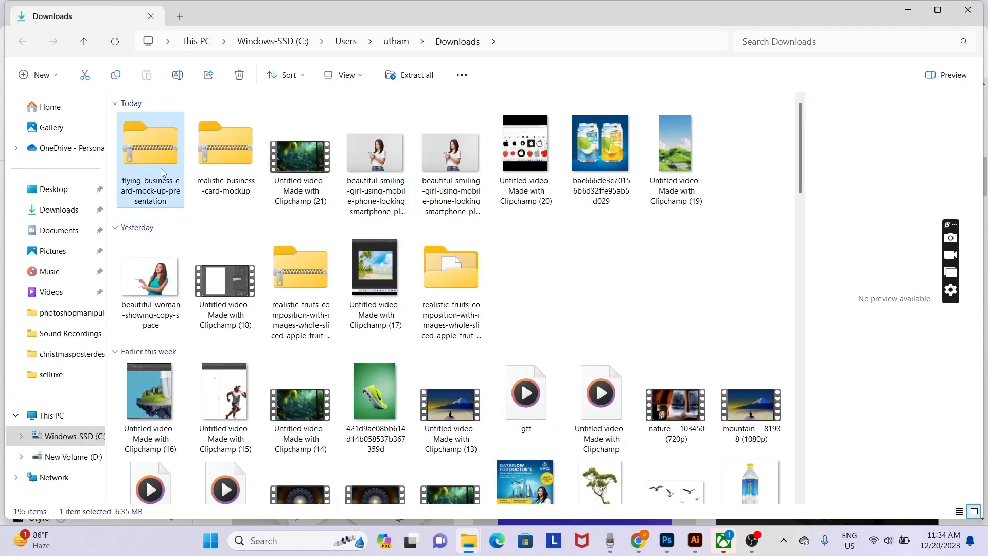
# - Extract the flying-business-card zip to its default folder, select the 1449 file, and go to Photoshop
pyautogui.rightClick(163, 168)
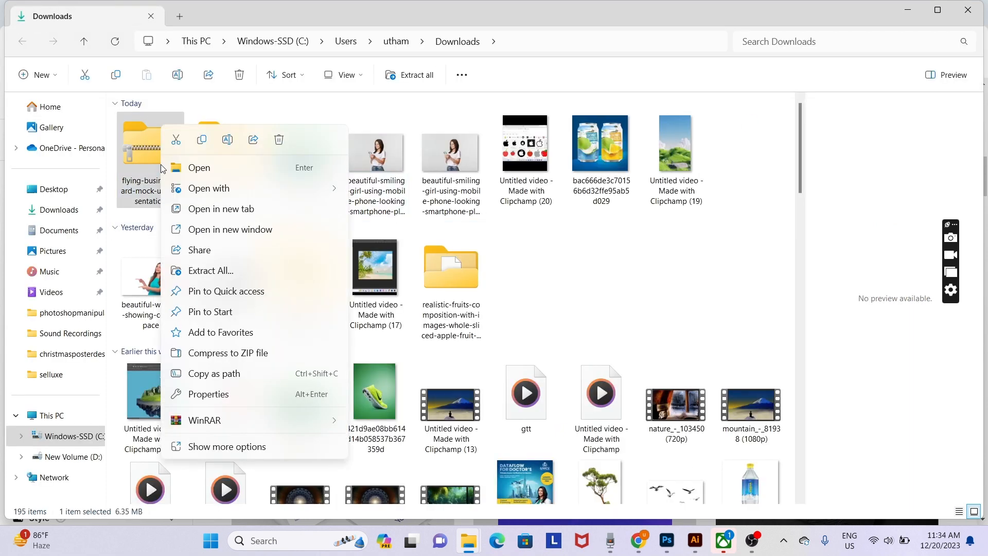
pyautogui.click(211, 270)
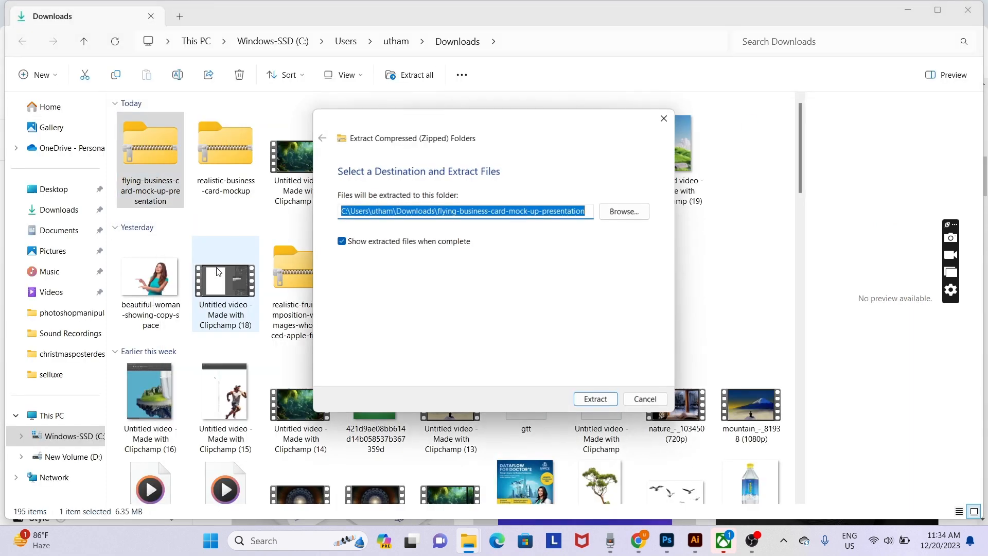
pyautogui.click(595, 400)
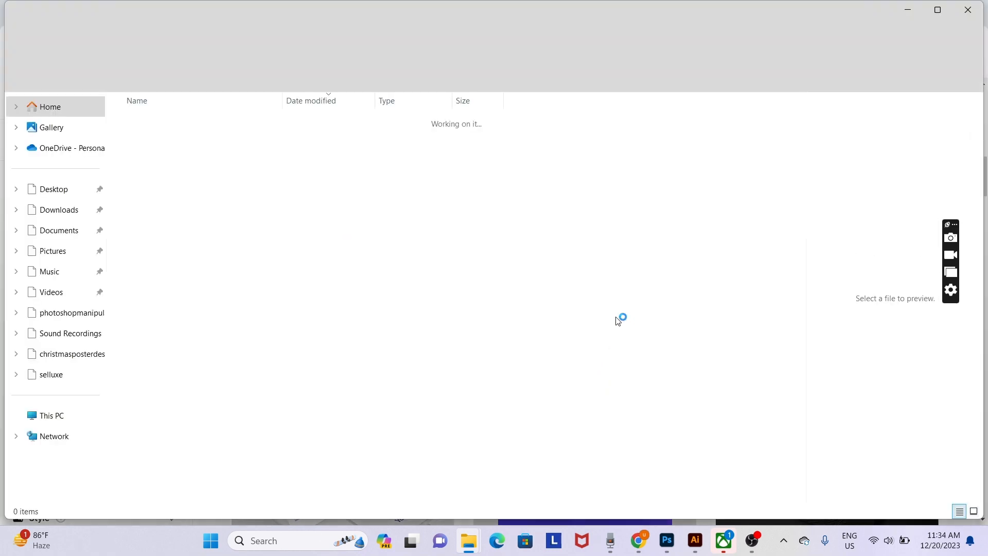
pyautogui.click(139, 163)
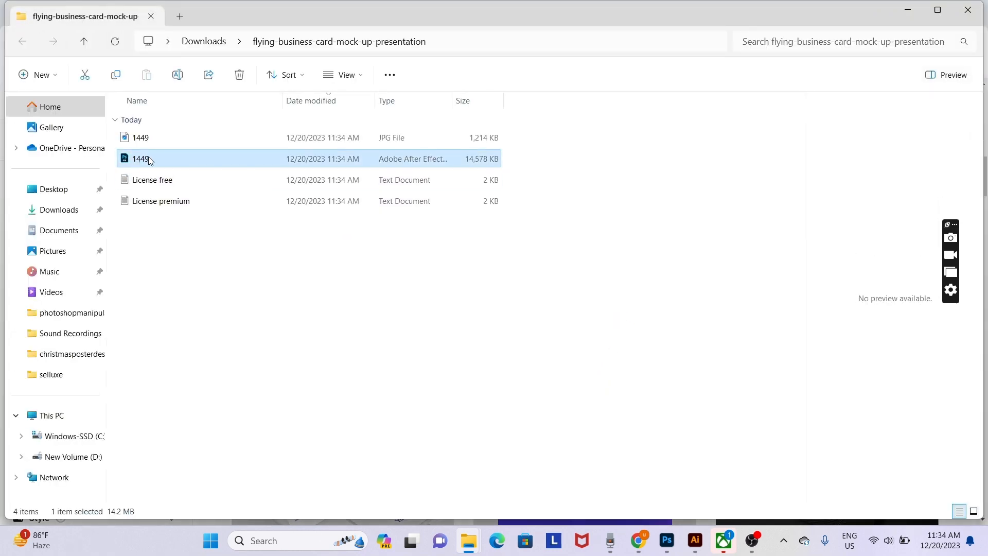
pyautogui.click(192, 284)
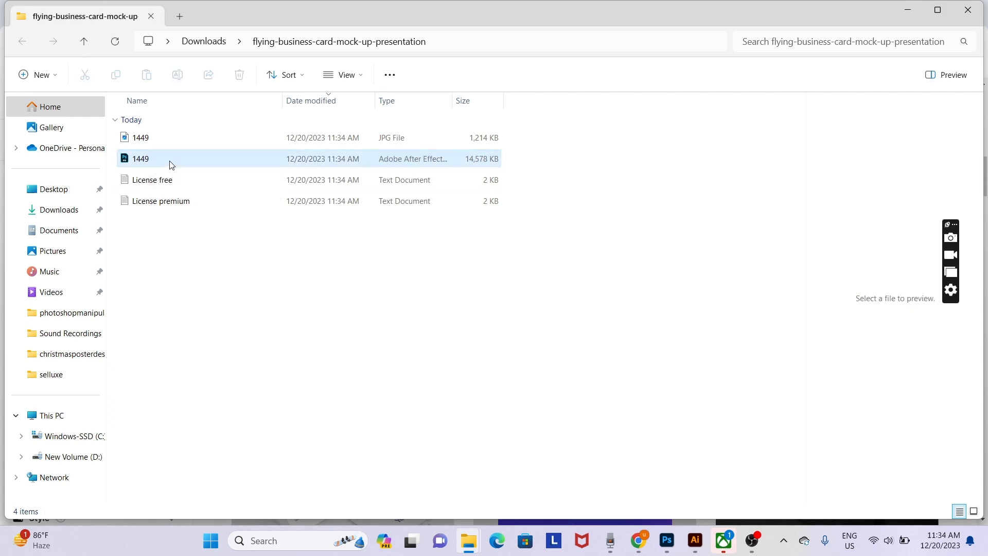
pyautogui.click(172, 165)
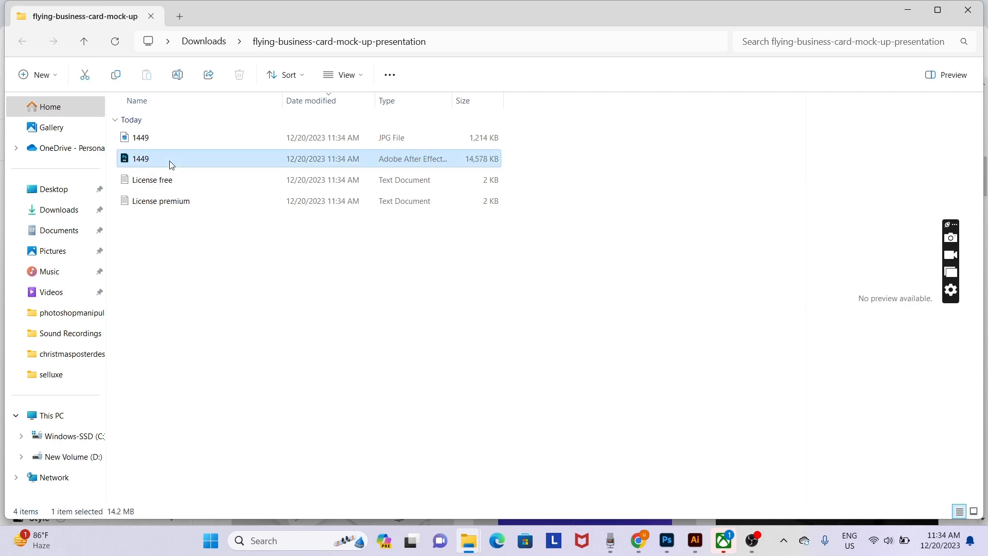
pyautogui.click(667, 540)
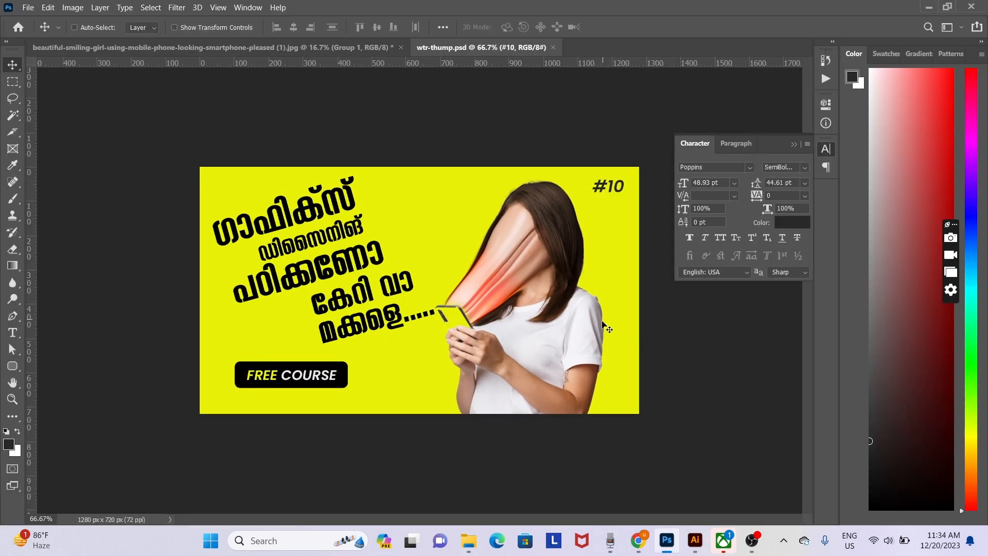
# - Close wtr-thump.psd and the girl photo without saving
pyautogui.press('ctrl')
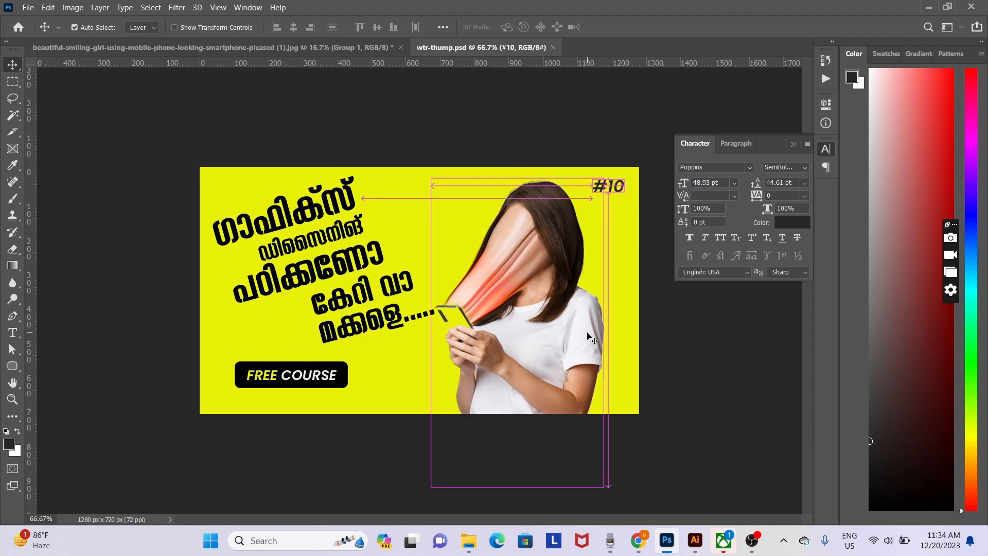
pyautogui.hotkey('ctrl', 'w')
pyautogui.hotkey('ctrl', 'w')
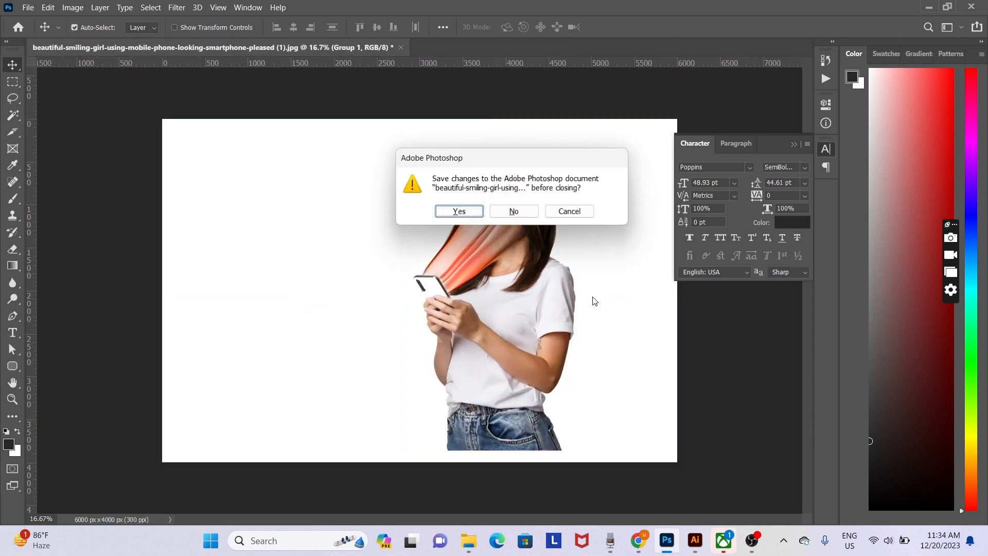
pyautogui.click(515, 212)
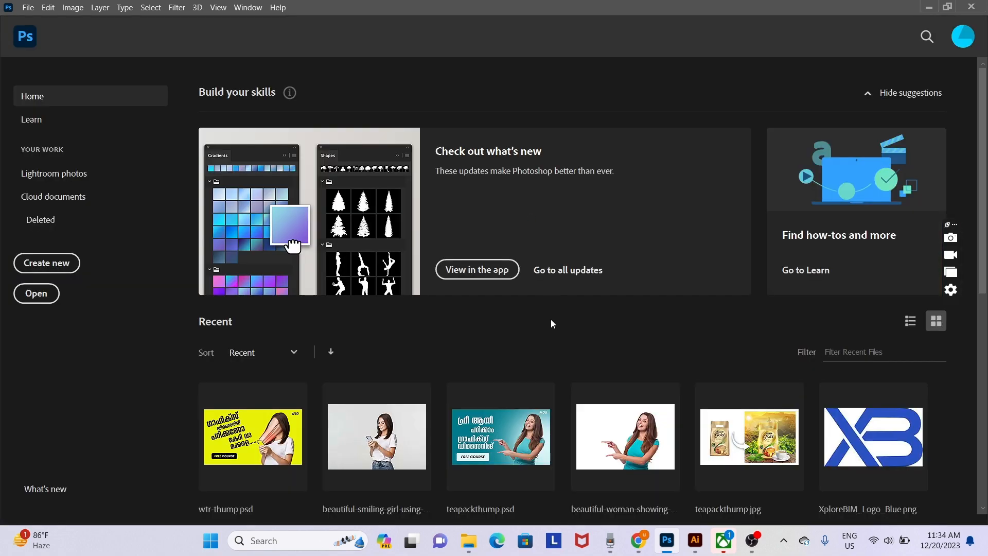
# - Open the extracted 1449.psd mockup by pasting its path with Ctrl+O
pyautogui.hotkey('ctrl', 'o')
pyautogui.write('C:\\Users\\admin\\Downloads\\flying-business-card-mock-up-presentation-(4)0.psd')
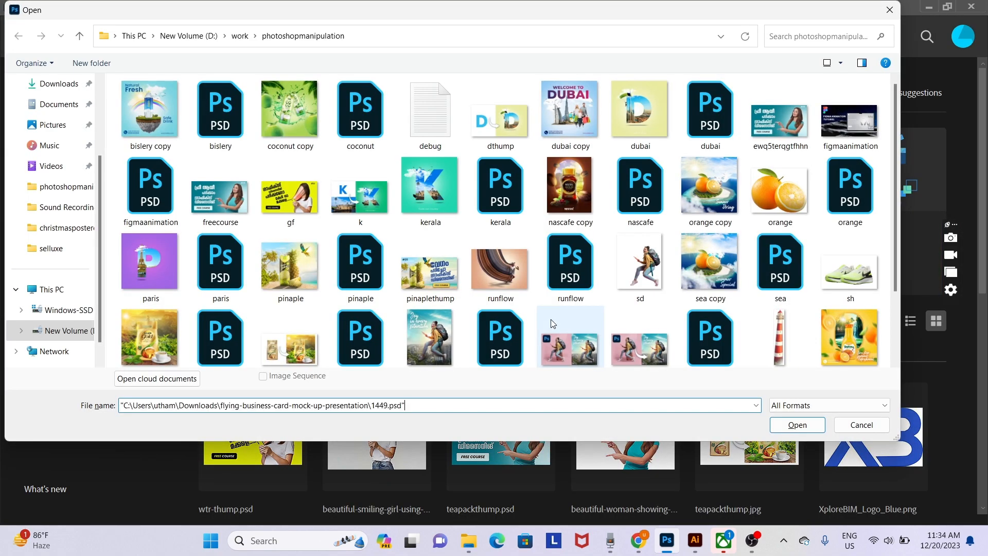
pyautogui.press('Return')
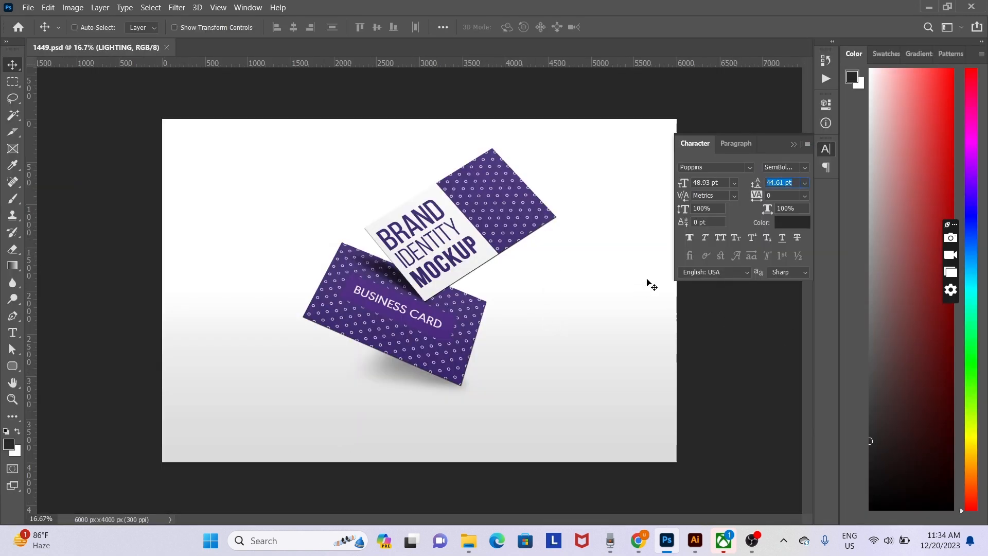
# - Show the Layers panel and expand the BUSINESS CARD group to reveal the FRONT layer
pyautogui.click(256, 14)
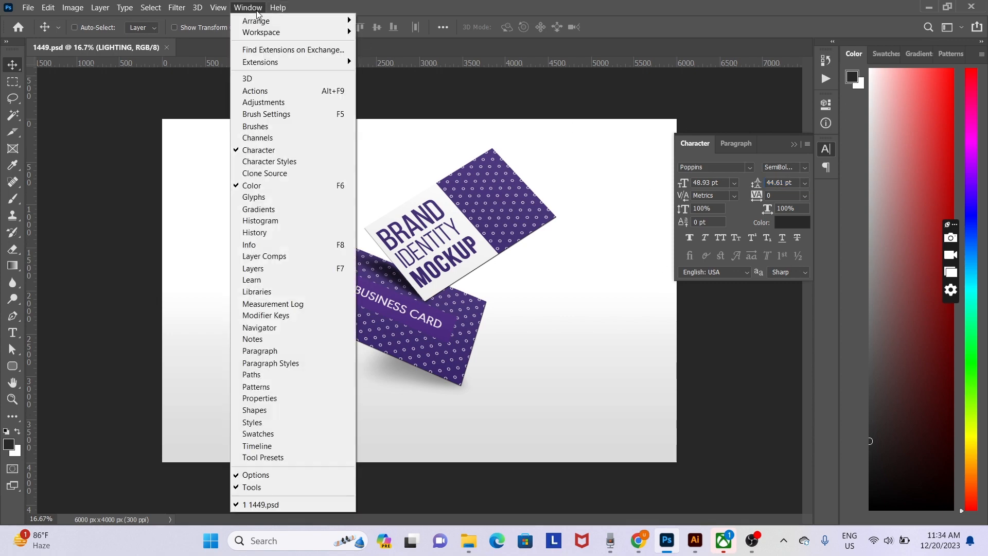
pyautogui.click(256, 13)
pyautogui.click(256, 14)
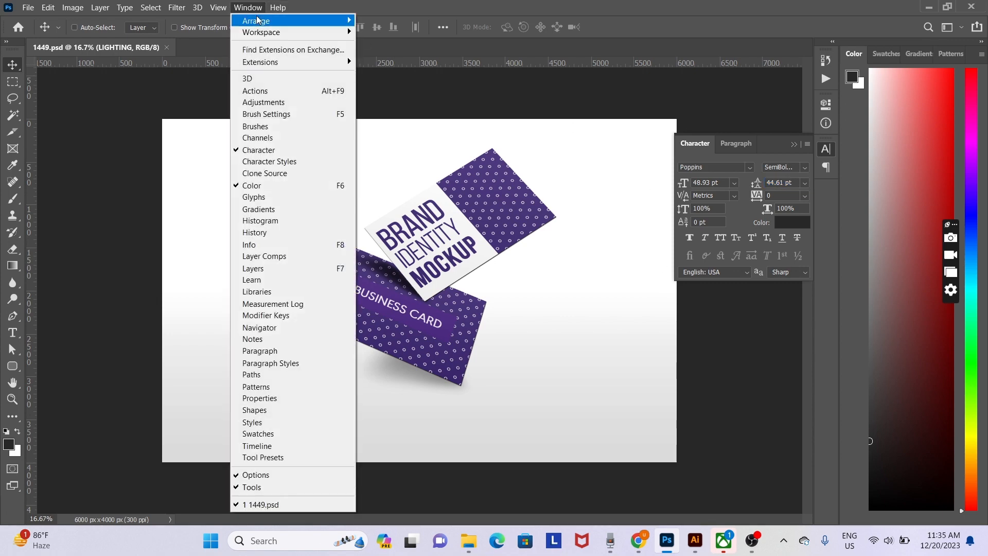
pyautogui.click(278, 272)
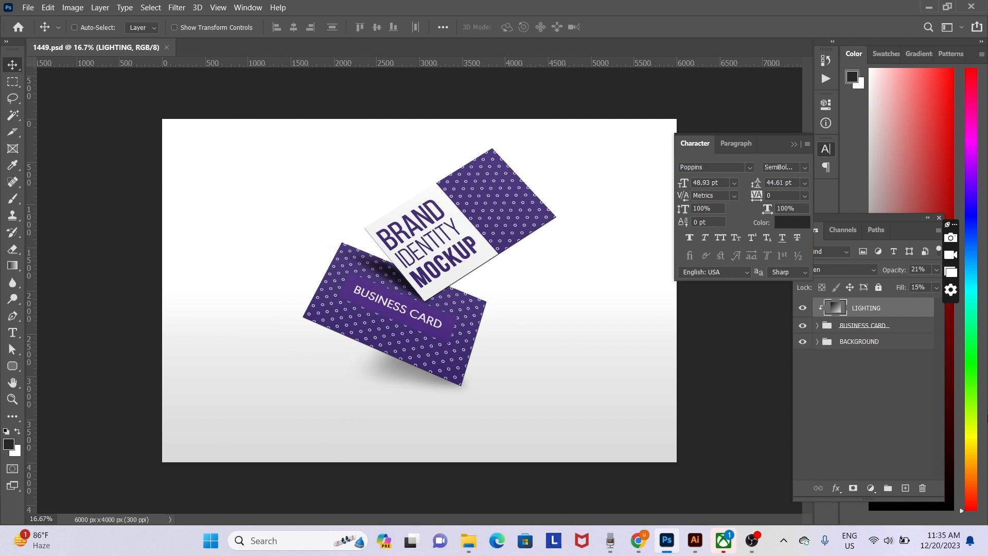
pyautogui.click(803, 326)
pyautogui.click(817, 326)
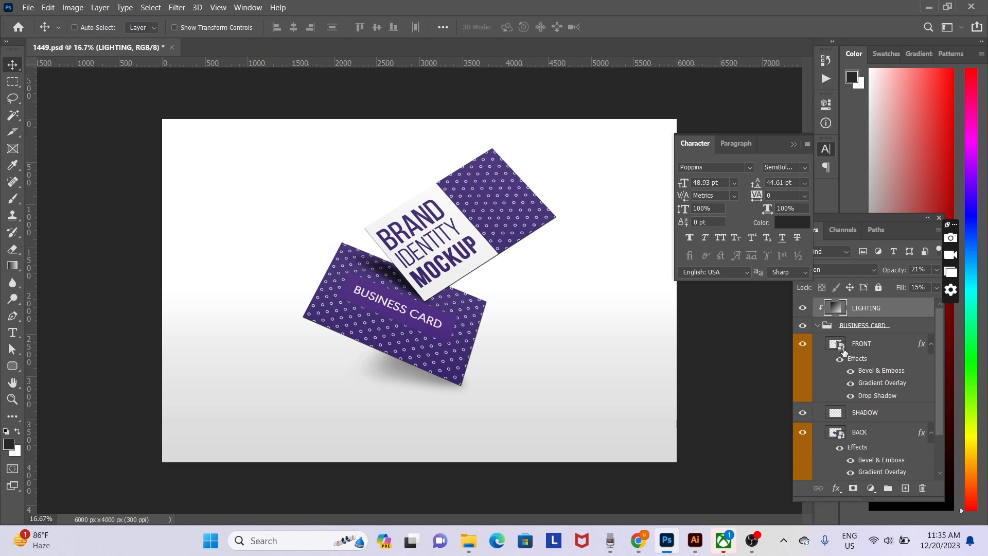
pyautogui.click(804, 344)
pyautogui.click(804, 344)
# - Open the FRONT smart object's contents as Layer 2.psb, then call up the Open dialog
pyautogui.doubleClick(844, 349)
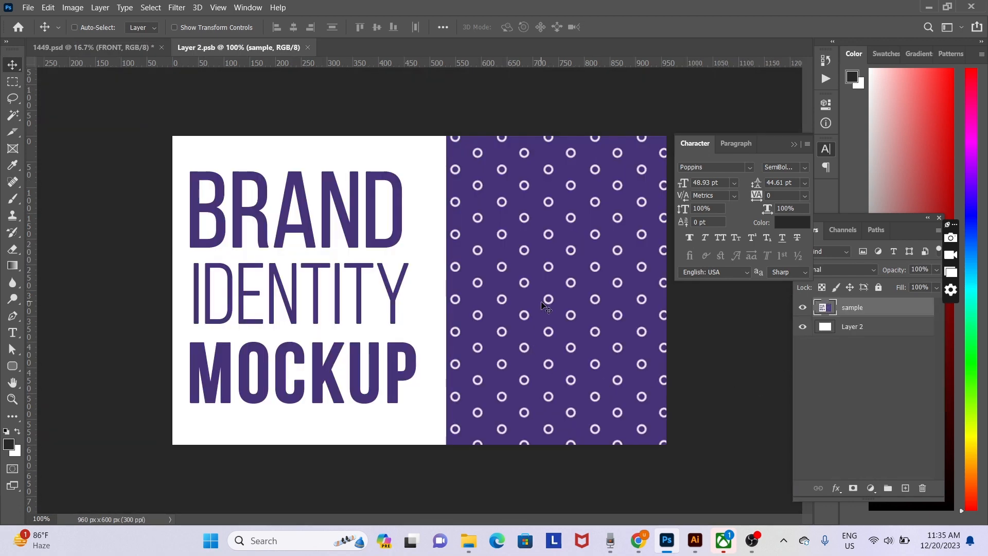
pyautogui.press('ctrl')
pyautogui.click(119, 47)
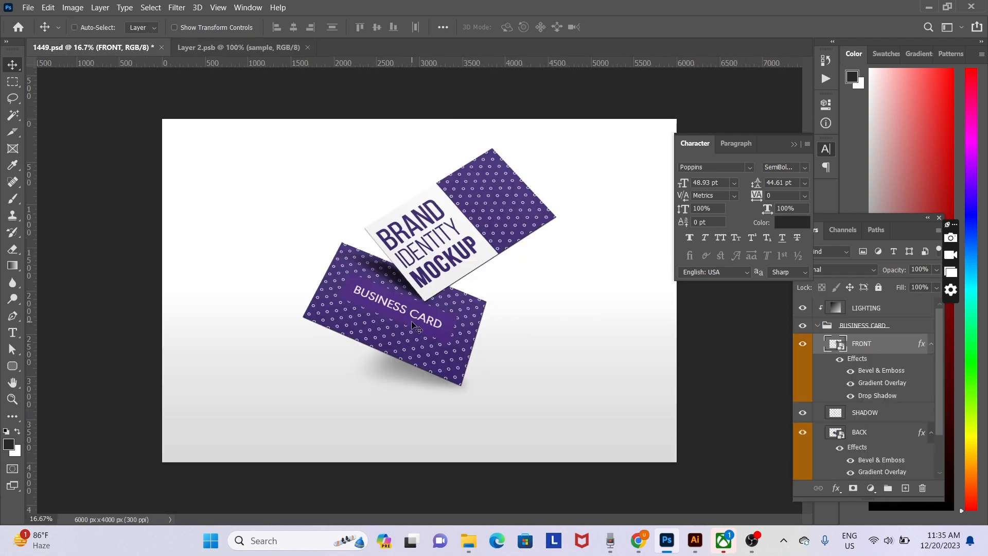
pyautogui.click(231, 47)
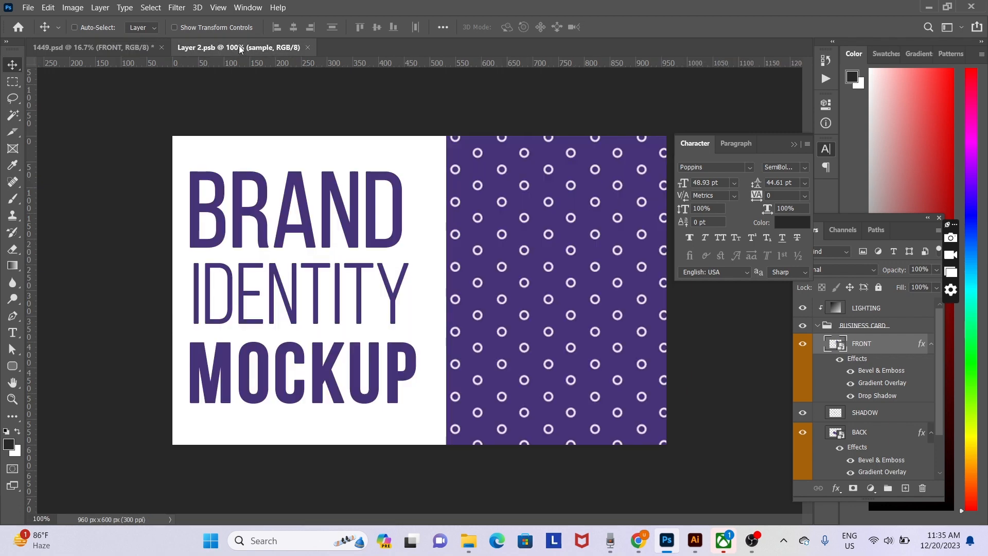
pyautogui.hotkey('ctrl', 'o')
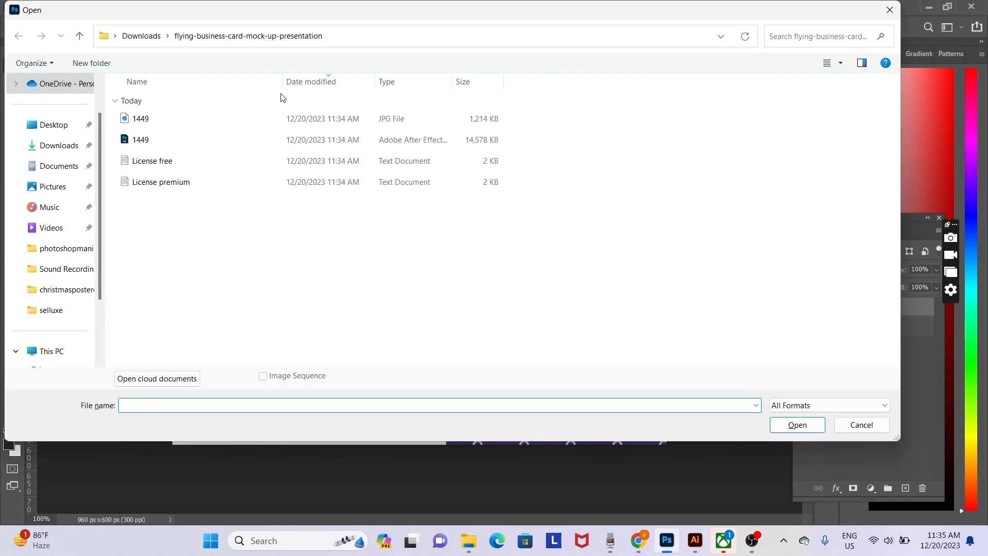
# - Open bcard-01-01 and bcard-01-02 from the selluxe folder
pyautogui.click(71, 312)
pyautogui.click(358, 135)
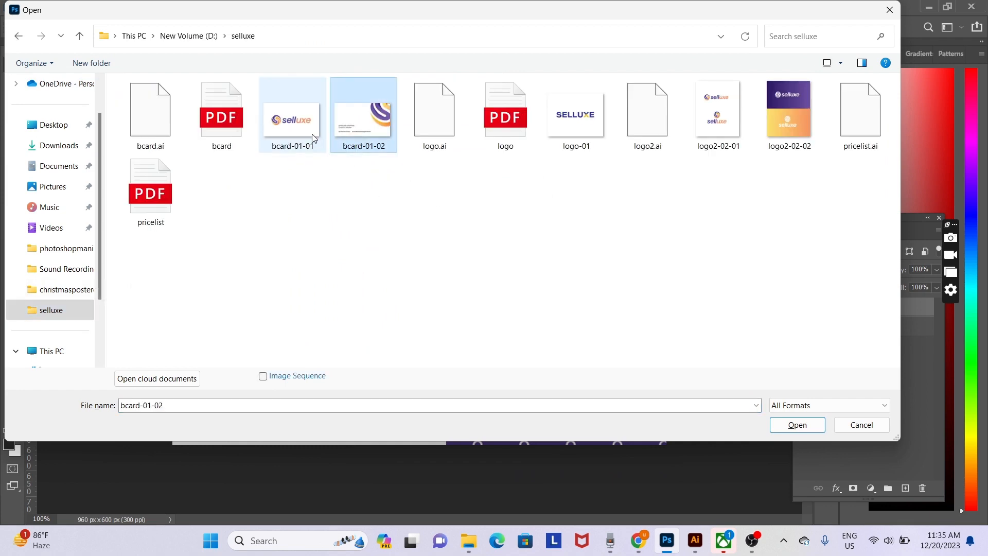
pyautogui.keyDown('ctrl'); pyautogui.click(301, 130); pyautogui.keyUp('ctrl')
pyautogui.press('Return')
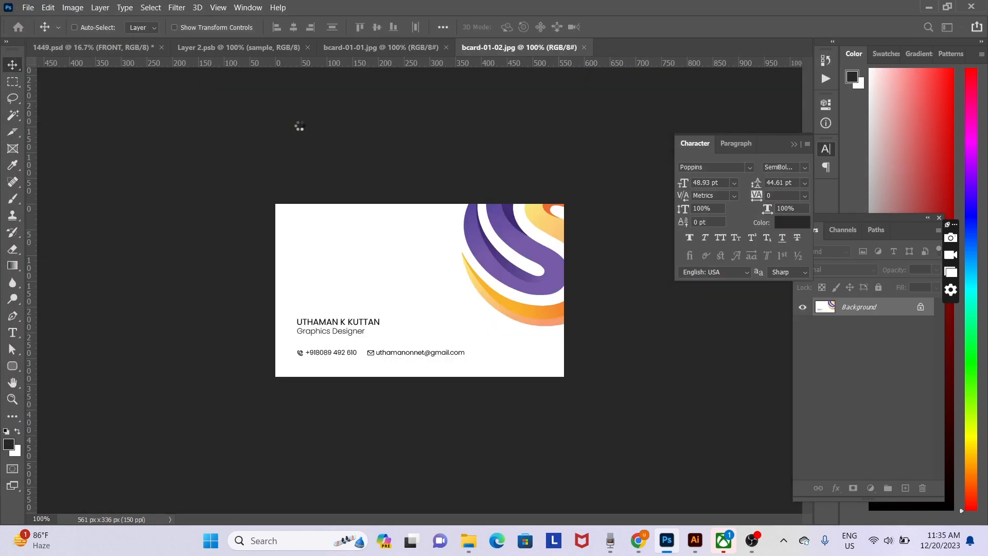
# - Unlock both background layers and drag the logo design into the FRONT card contents
pyautogui.click(921, 307)
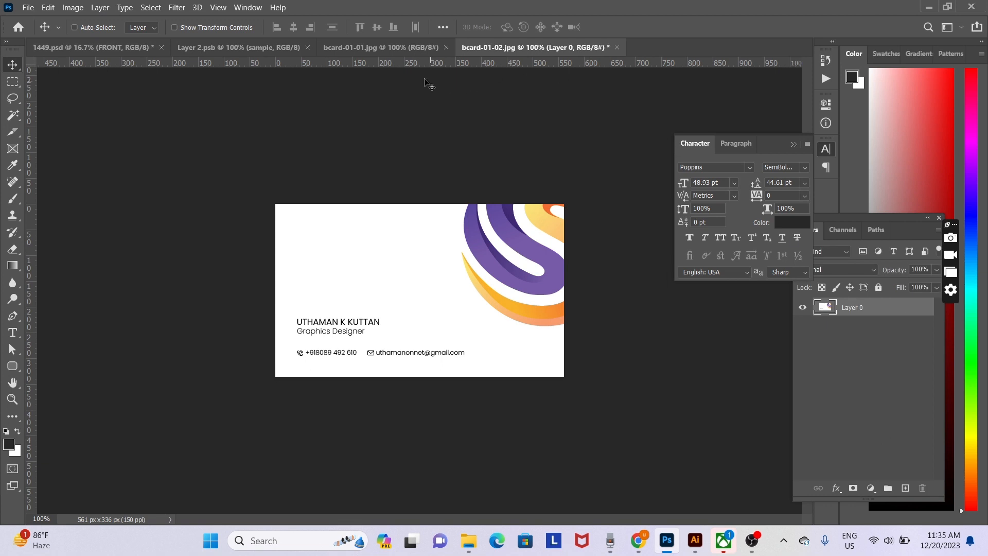
pyautogui.click(381, 47)
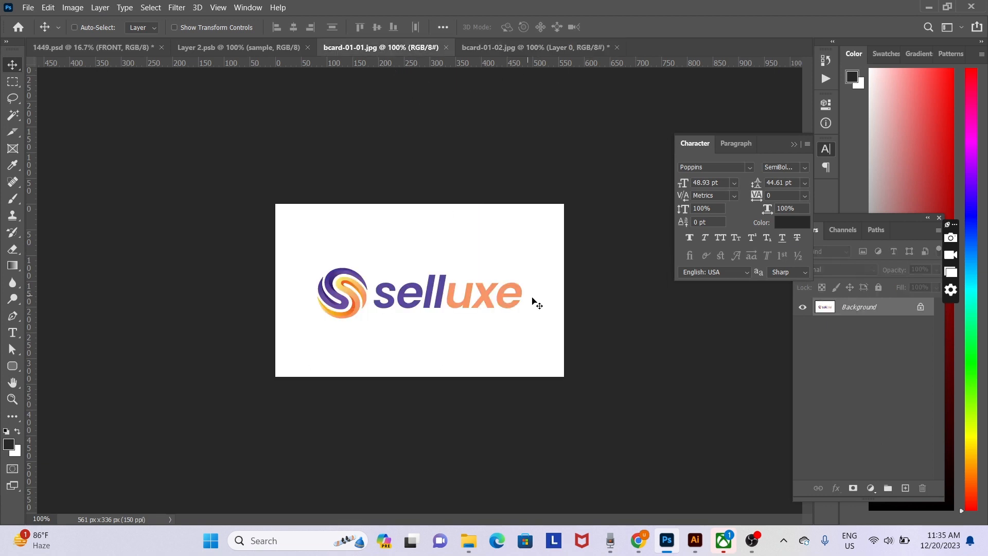
pyautogui.click(919, 307)
pyautogui.hotkey('ctrl', 'a')
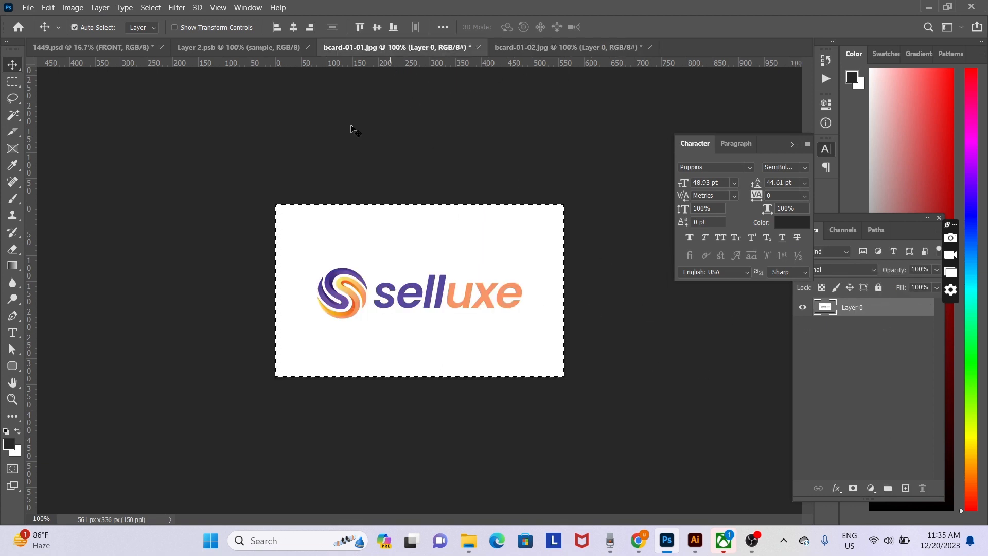
pyautogui.moveTo(352, 127); pyautogui.dragTo(447, 268)
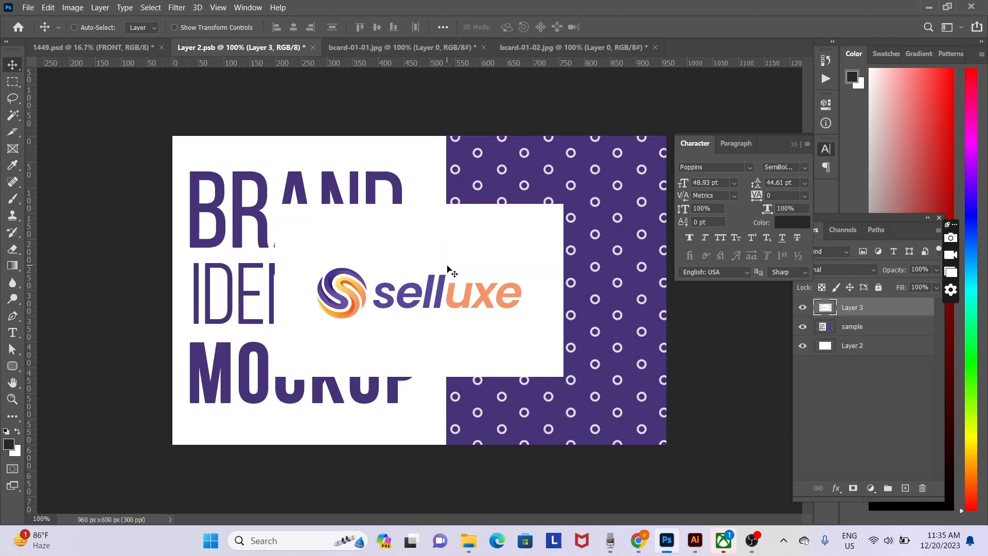
# - Free Transform the logo design to cover the whole card
pyautogui.hotkey('ctrl', 't')
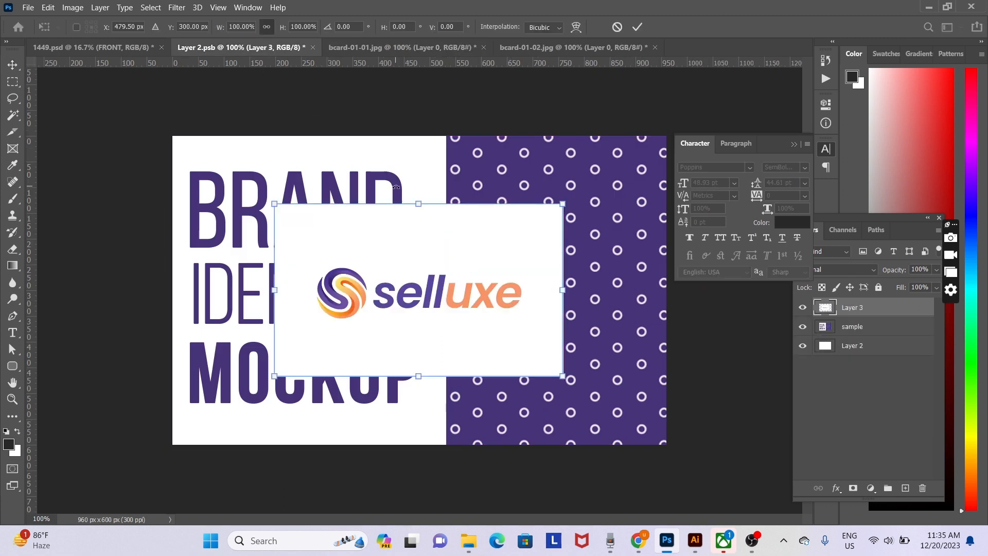
pyautogui.moveTo(414, 206); pyautogui.dragTo(453, 133)
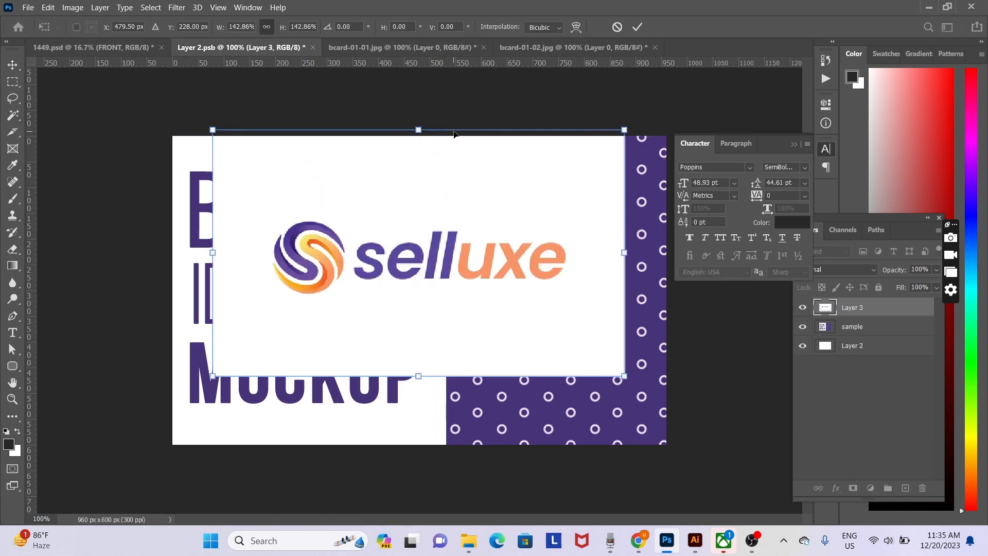
pyautogui.moveTo(415, 321); pyautogui.dragTo(374, 327)
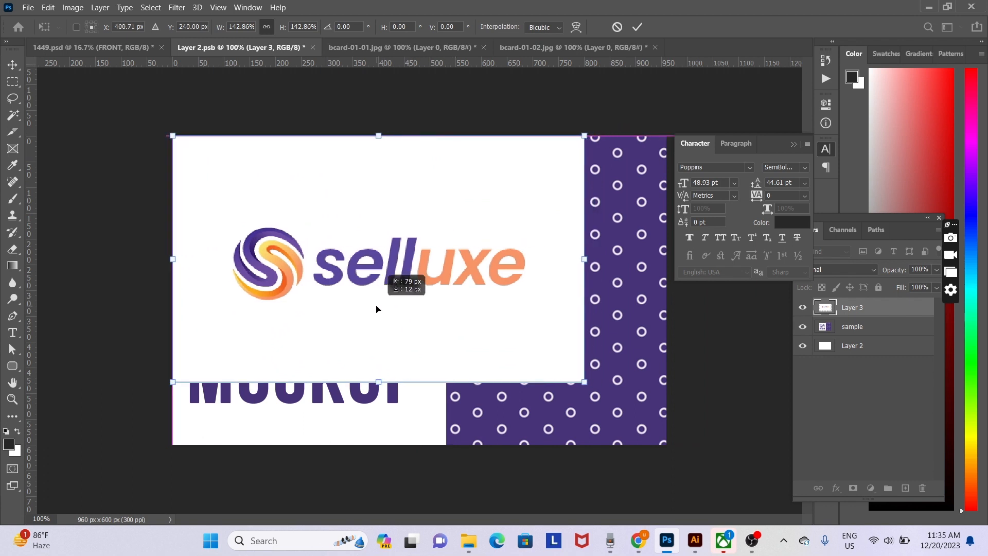
pyautogui.moveTo(584, 382); pyautogui.dragTo(679, 463)
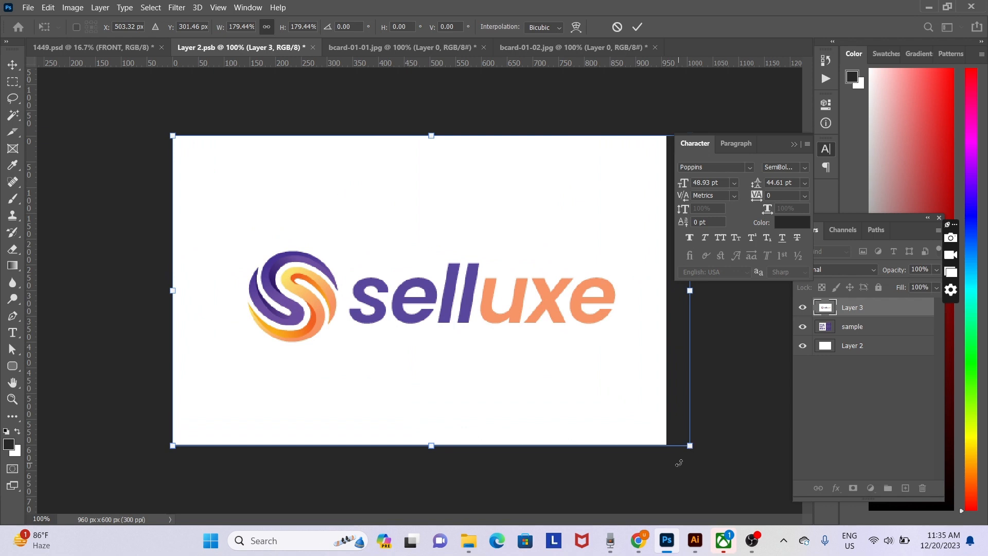
pyautogui.press('Return')
# - Centre the logo design horizontally and vertically, save Layer 2.psb, and return to 1449.psd
pyautogui.press('ctrl')
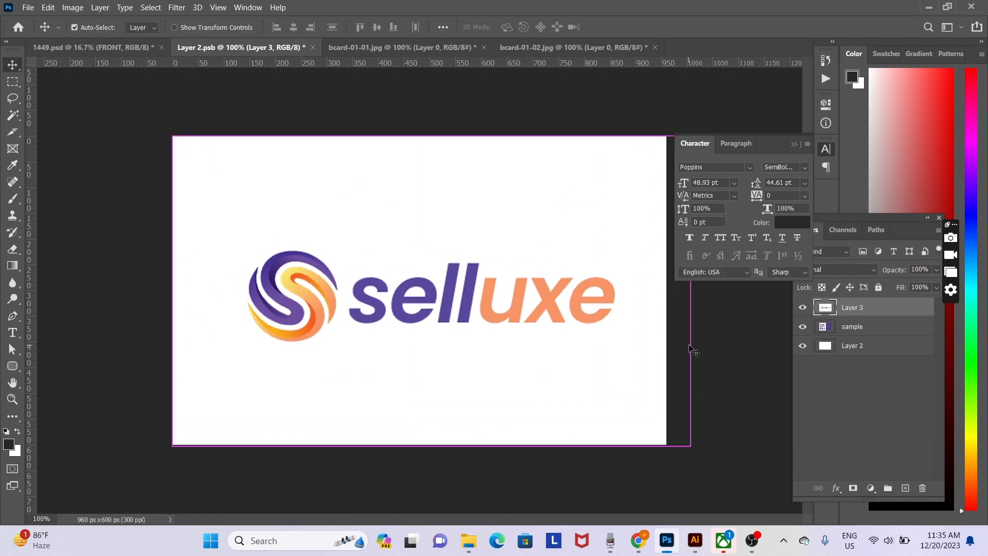
pyautogui.hotkey('ctrl', 'a')
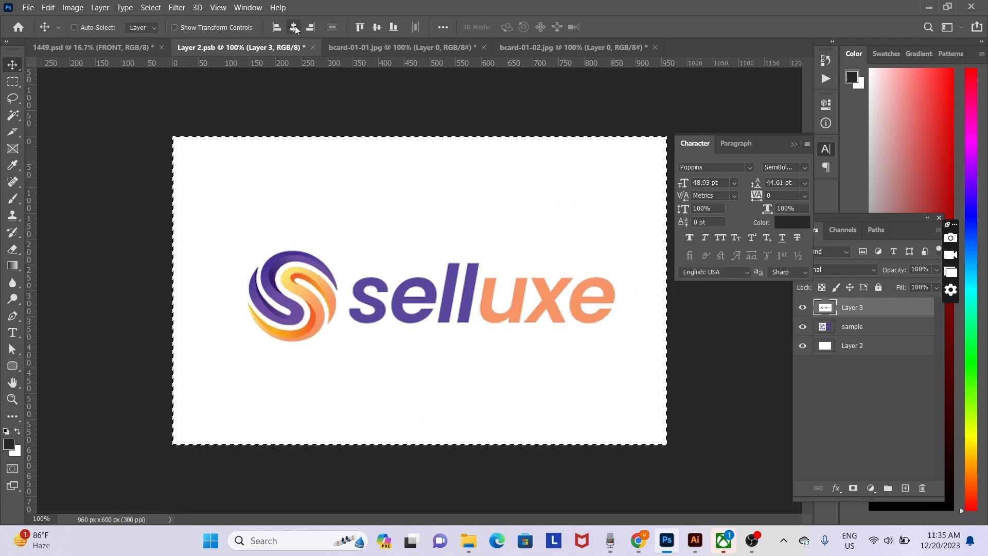
pyautogui.click(294, 27)
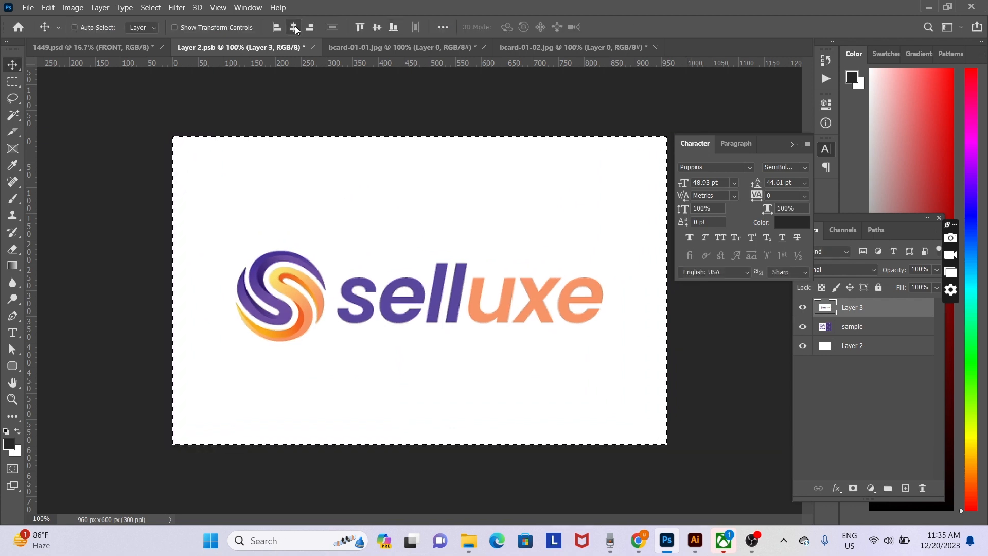
pyautogui.click(378, 30)
pyautogui.hotkey('ctrl', 'd')
pyautogui.hotkey('ctrl', 's')
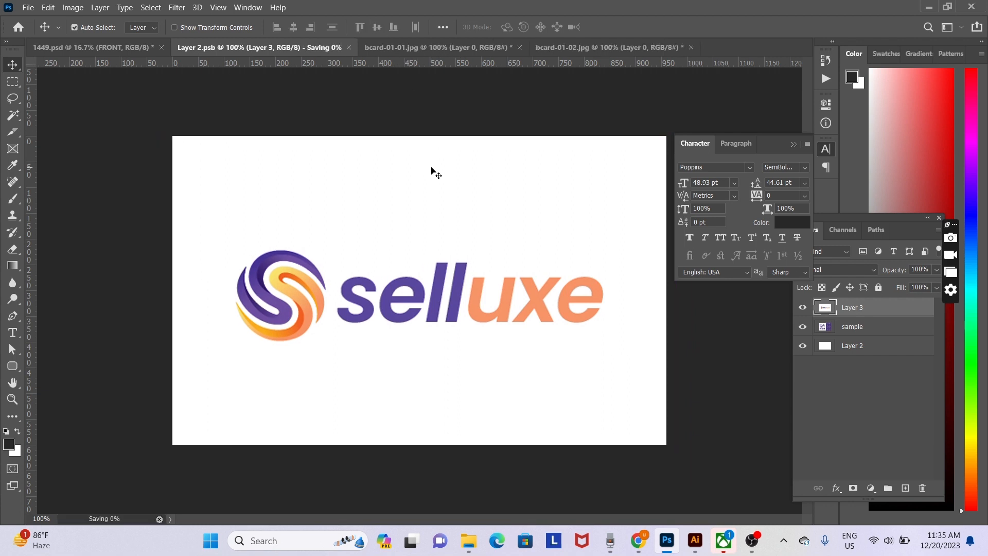
pyautogui.click(79, 47)
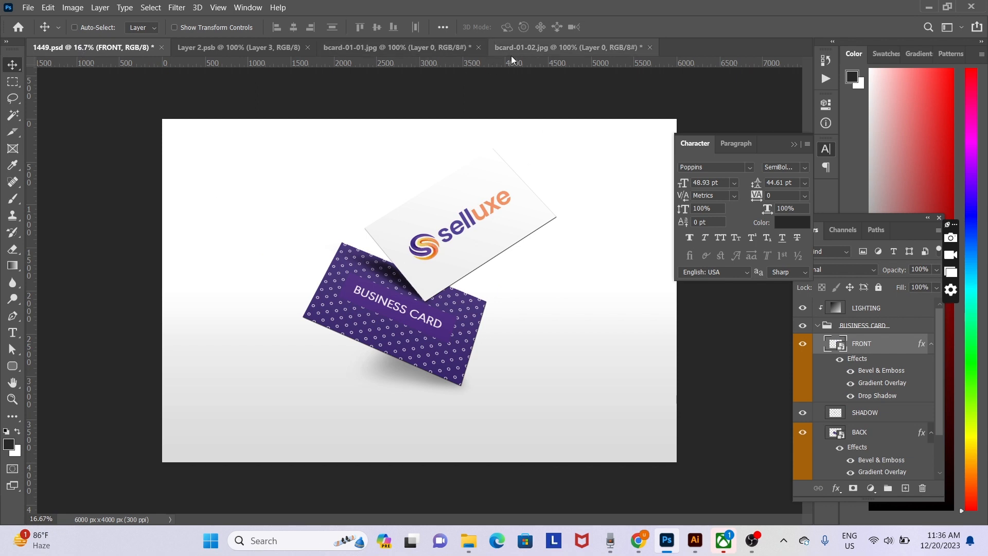
# - Select the whole bcard-01-02 design and open the BACK card's smart object contents
pyautogui.click(525, 49)
pyautogui.hotkey('ctrl', 'a')
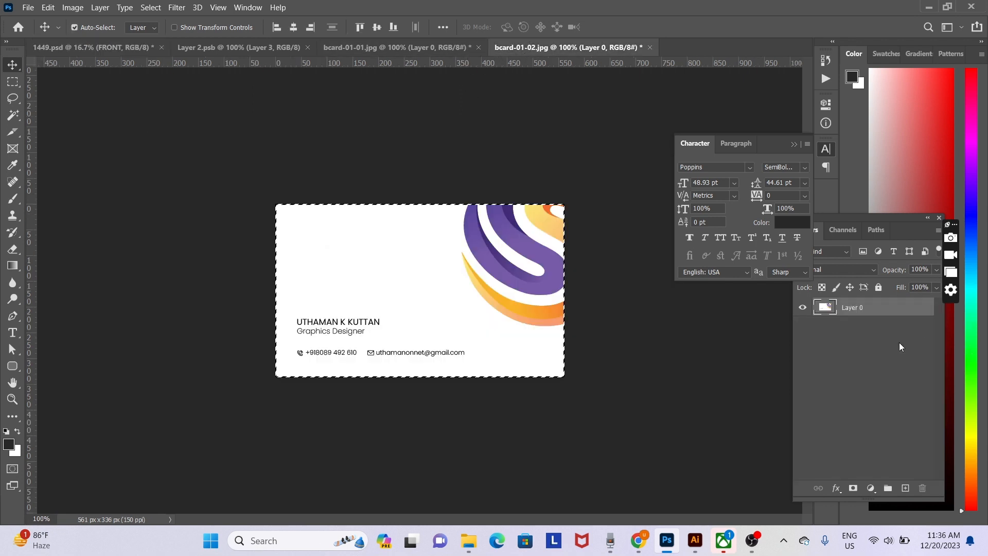
pyautogui.click(98, 47)
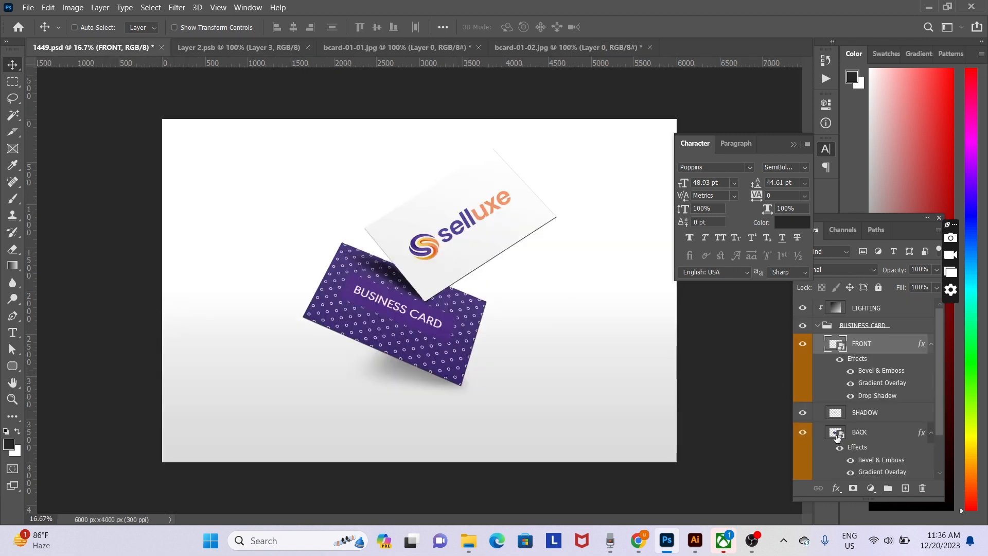
pyautogui.click(803, 433)
pyautogui.click(802, 435)
pyautogui.click(840, 438)
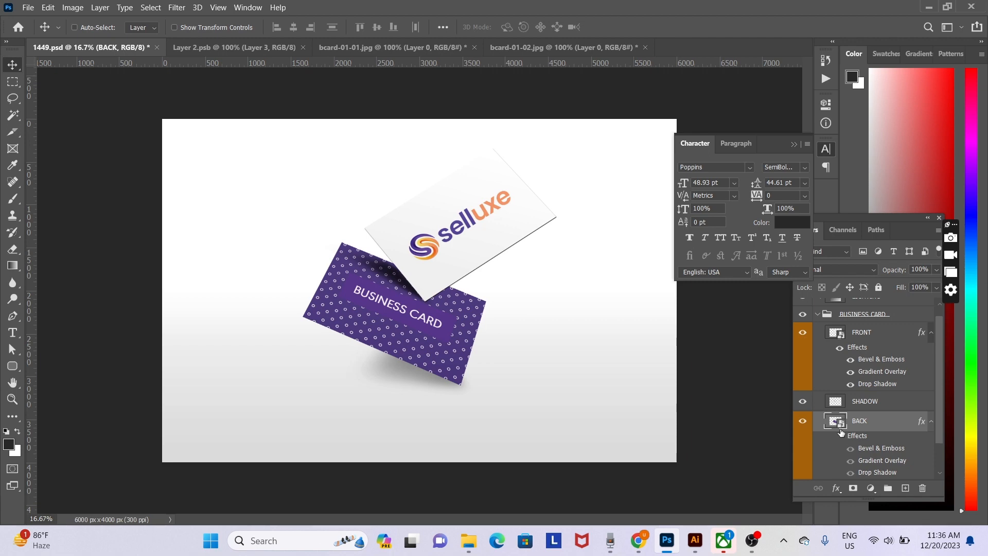
pyautogui.doubleClick(841, 433)
pyautogui.moveTo(812, 206); pyautogui.dragTo(621, 193)
pyautogui.click(759, 237)
pyautogui.doubleClick(841, 422)
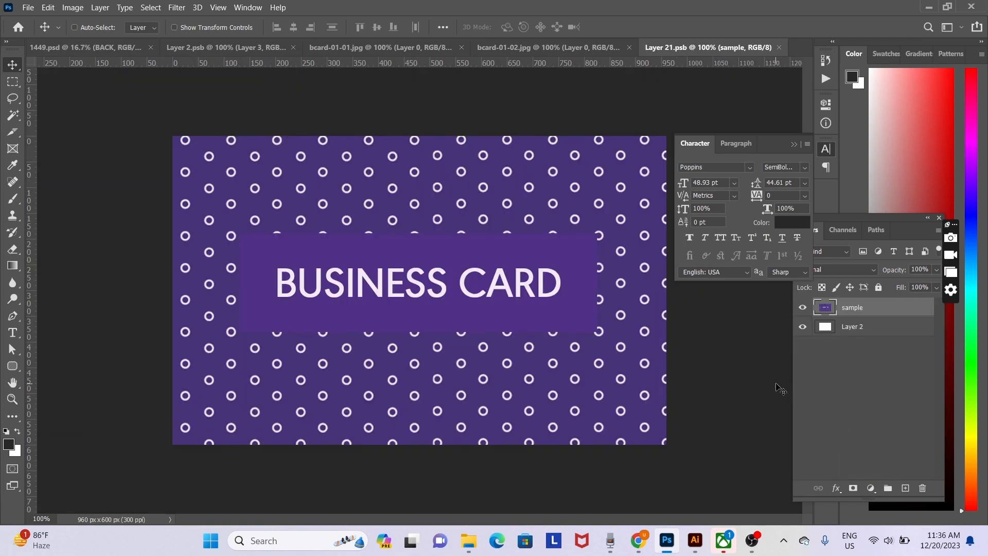
# - Paste the contact-card design, scale it to fill the card, save, and return to 1449.psd
pyautogui.hotkey('ctrl', 'v')
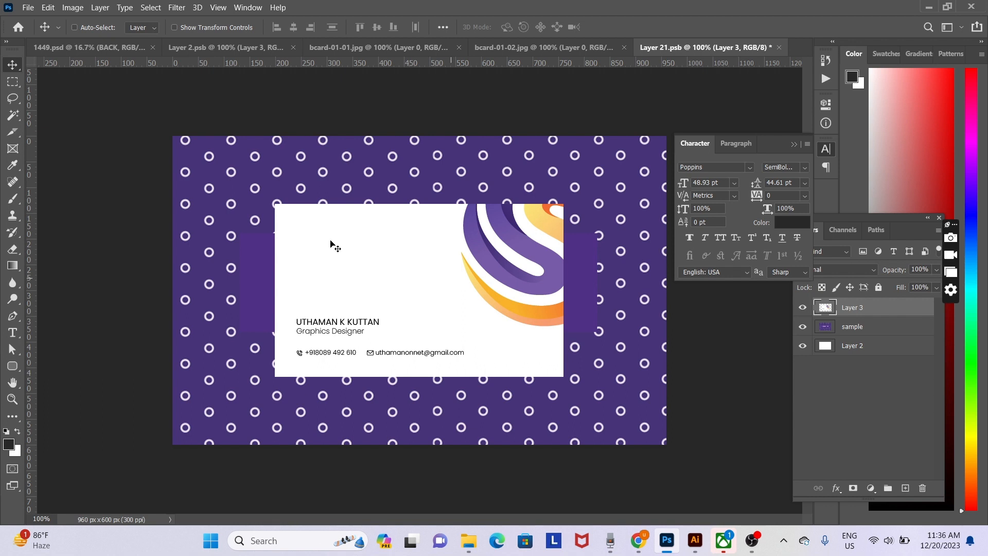
pyautogui.press('ctrl')
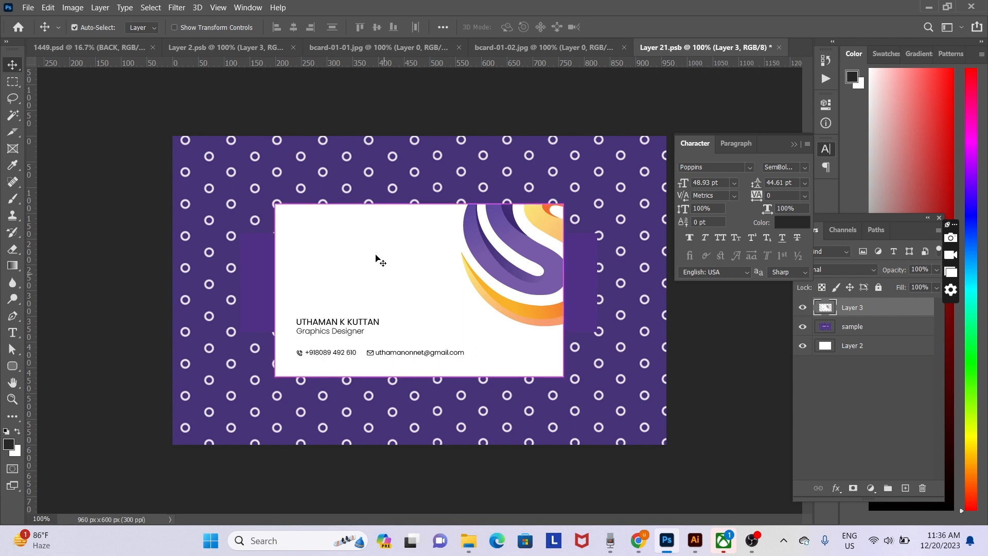
pyautogui.hotkey('ctrl', 't')
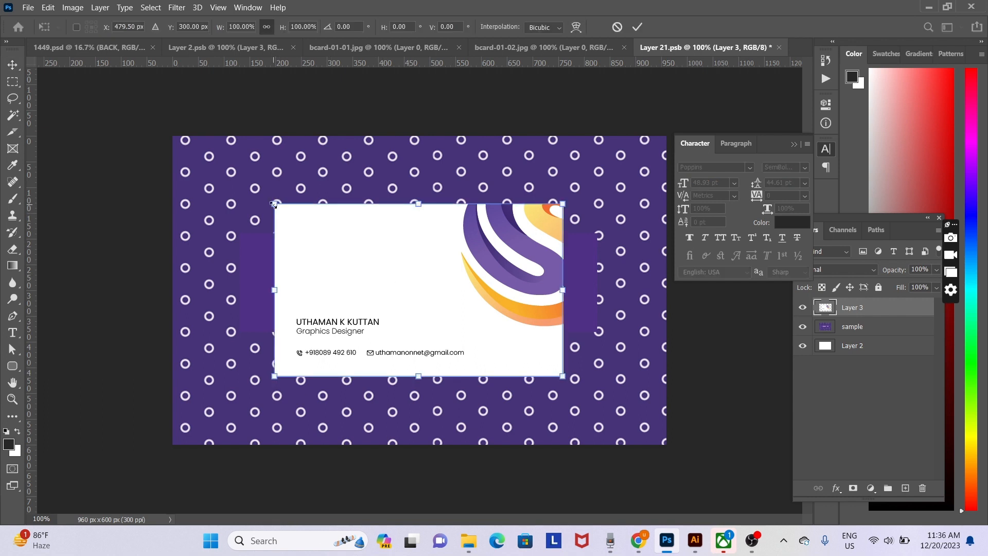
pyautogui.moveTo(276, 205); pyautogui.dragTo(170, 135)
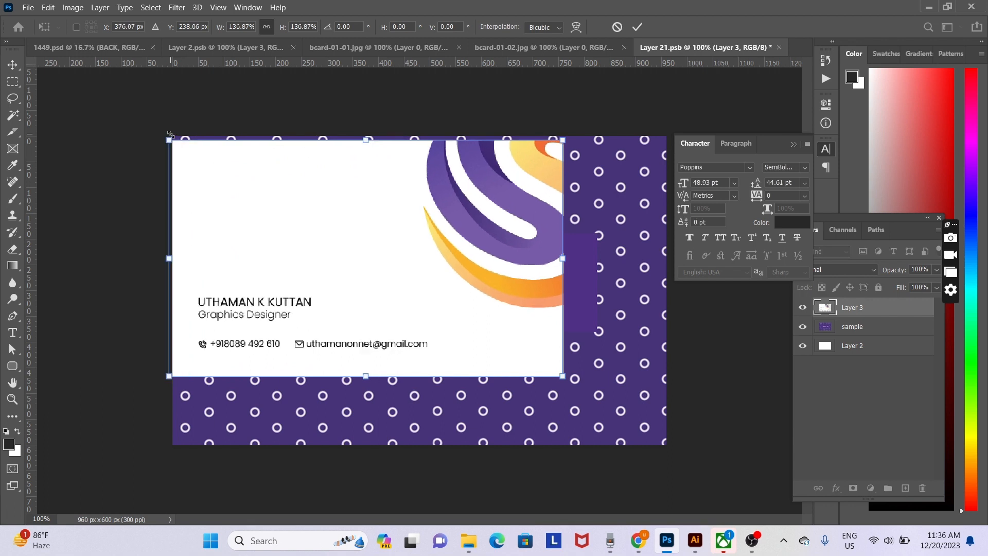
pyautogui.press('Return')
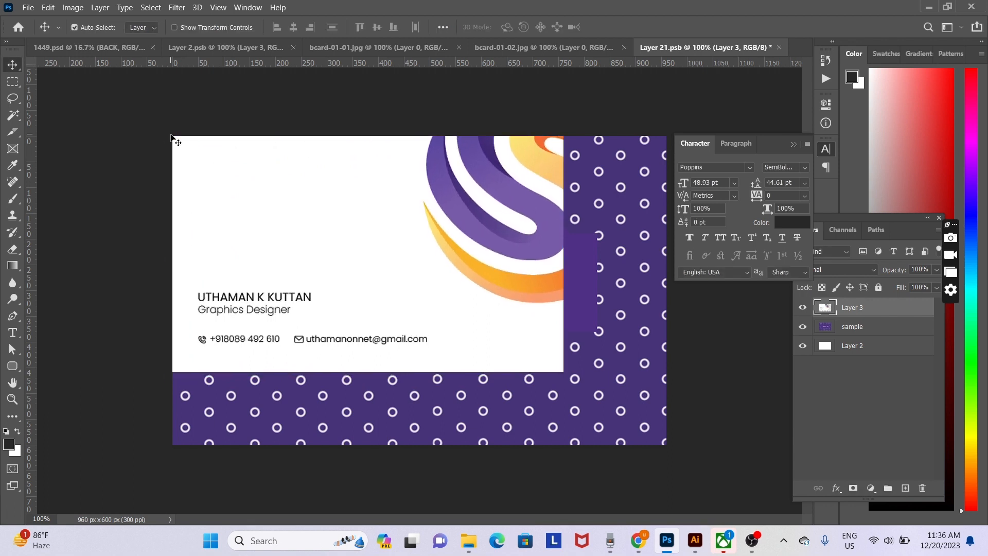
pyautogui.hotkey('ctrl', 't')
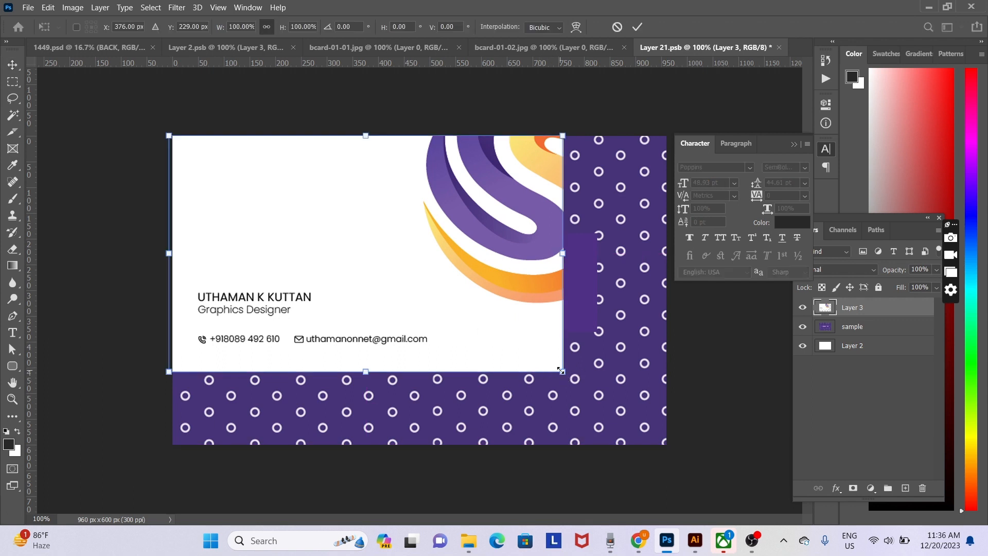
pyautogui.moveTo(562, 372); pyautogui.dragTo(668, 465)
pyautogui.press('Return')
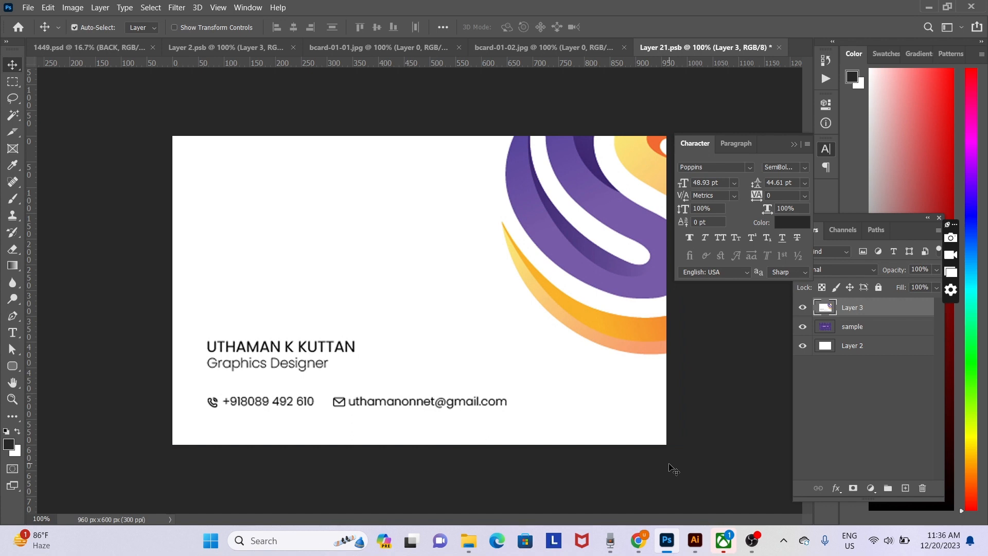
pyautogui.hotkey('ctrl', 's')
pyautogui.click(107, 51)
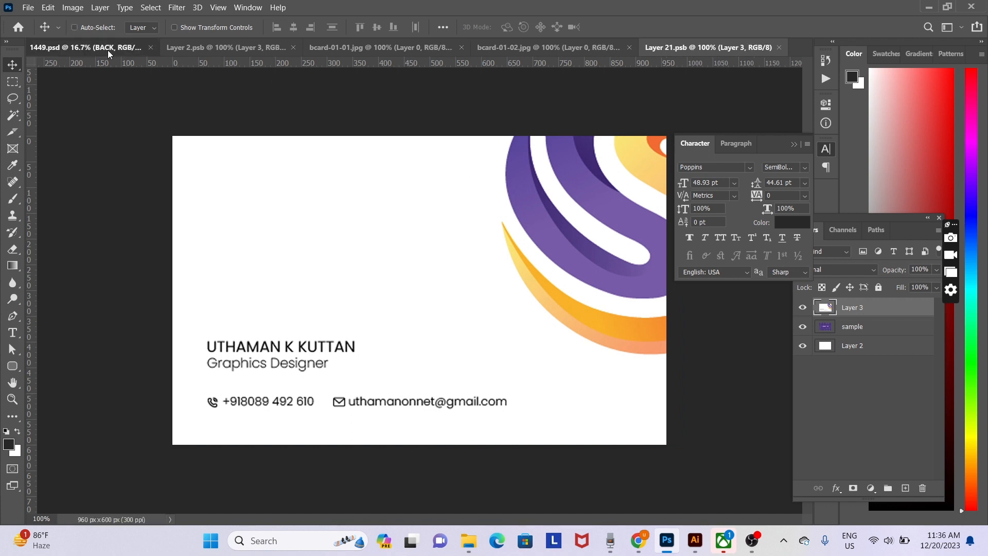